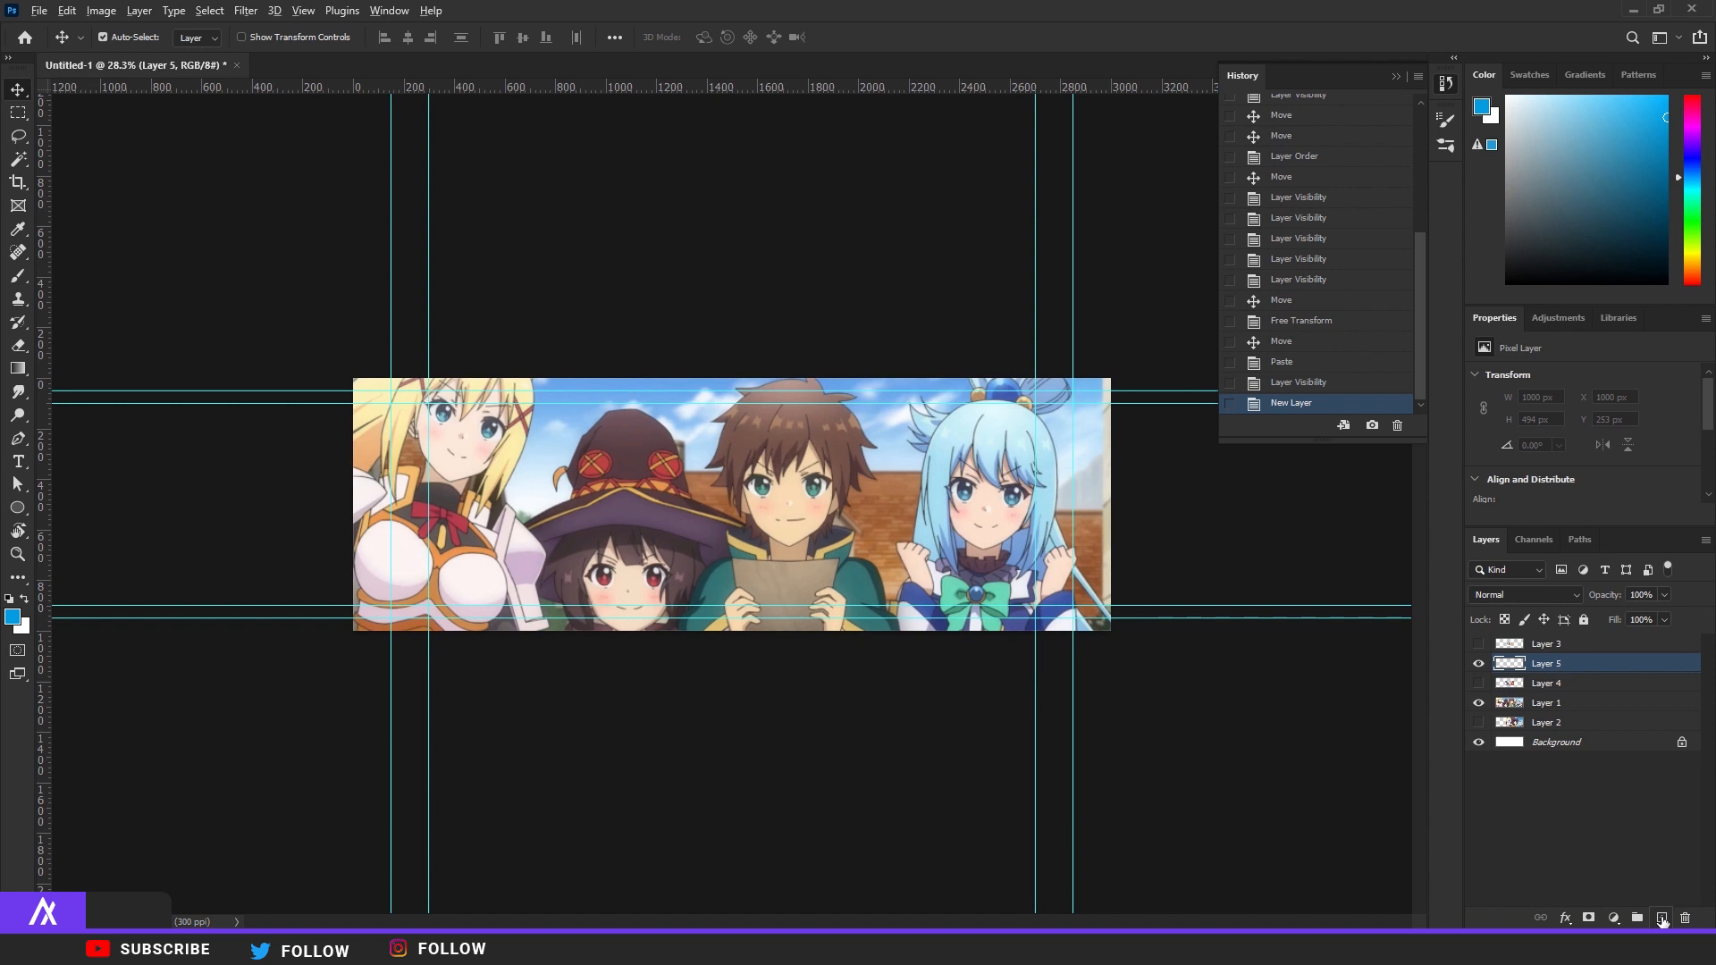
Fill Layer 5 with the blue foreground colour, place it below Layer 4 and reduce its opacity to 90%
{"action": "key", "text": "alt+BackSpace"}
{"action": "key", "text": "ctrl+0"}
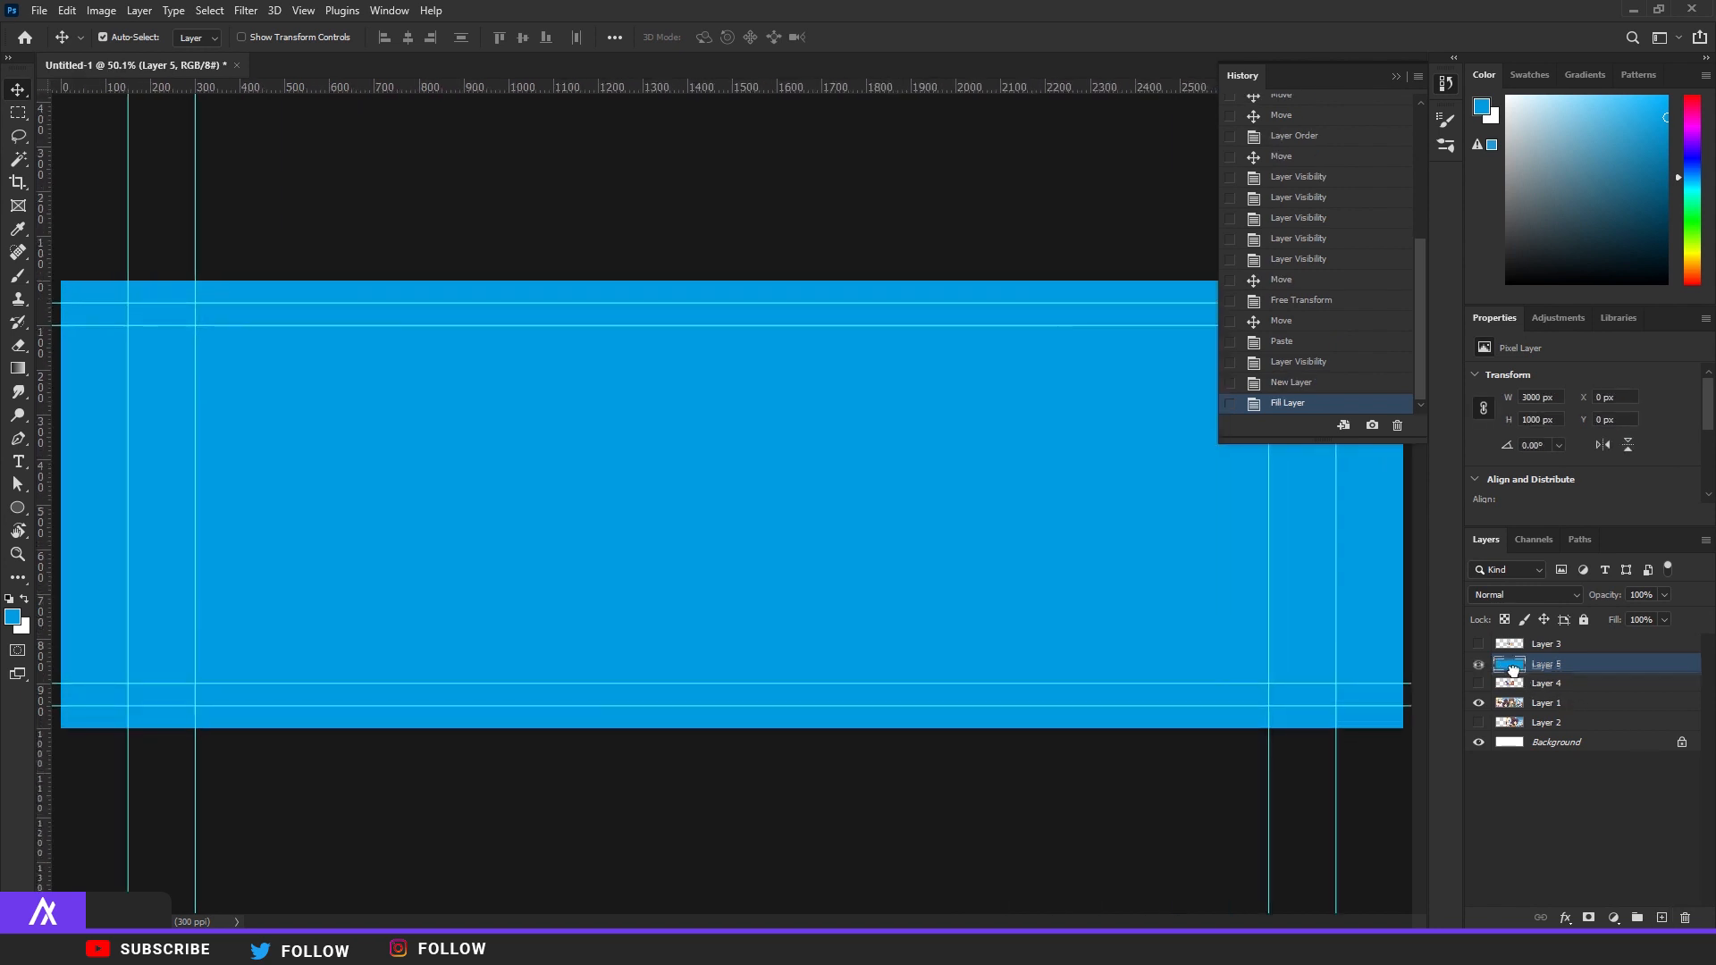
{"action": "left_click_drag", "start_coordinate": [1512, 670], "coordinate": [1512, 693]}
{"action": "mouse_move", "coordinate": [1664, 594]}
{"action": "left_mouse_down"}
{"action": "mouse_move", "coordinate": [1629, 615]}
{"action": "mouse_move", "coordinate": [1657, 614]}
{"action": "left_mouse_up"}
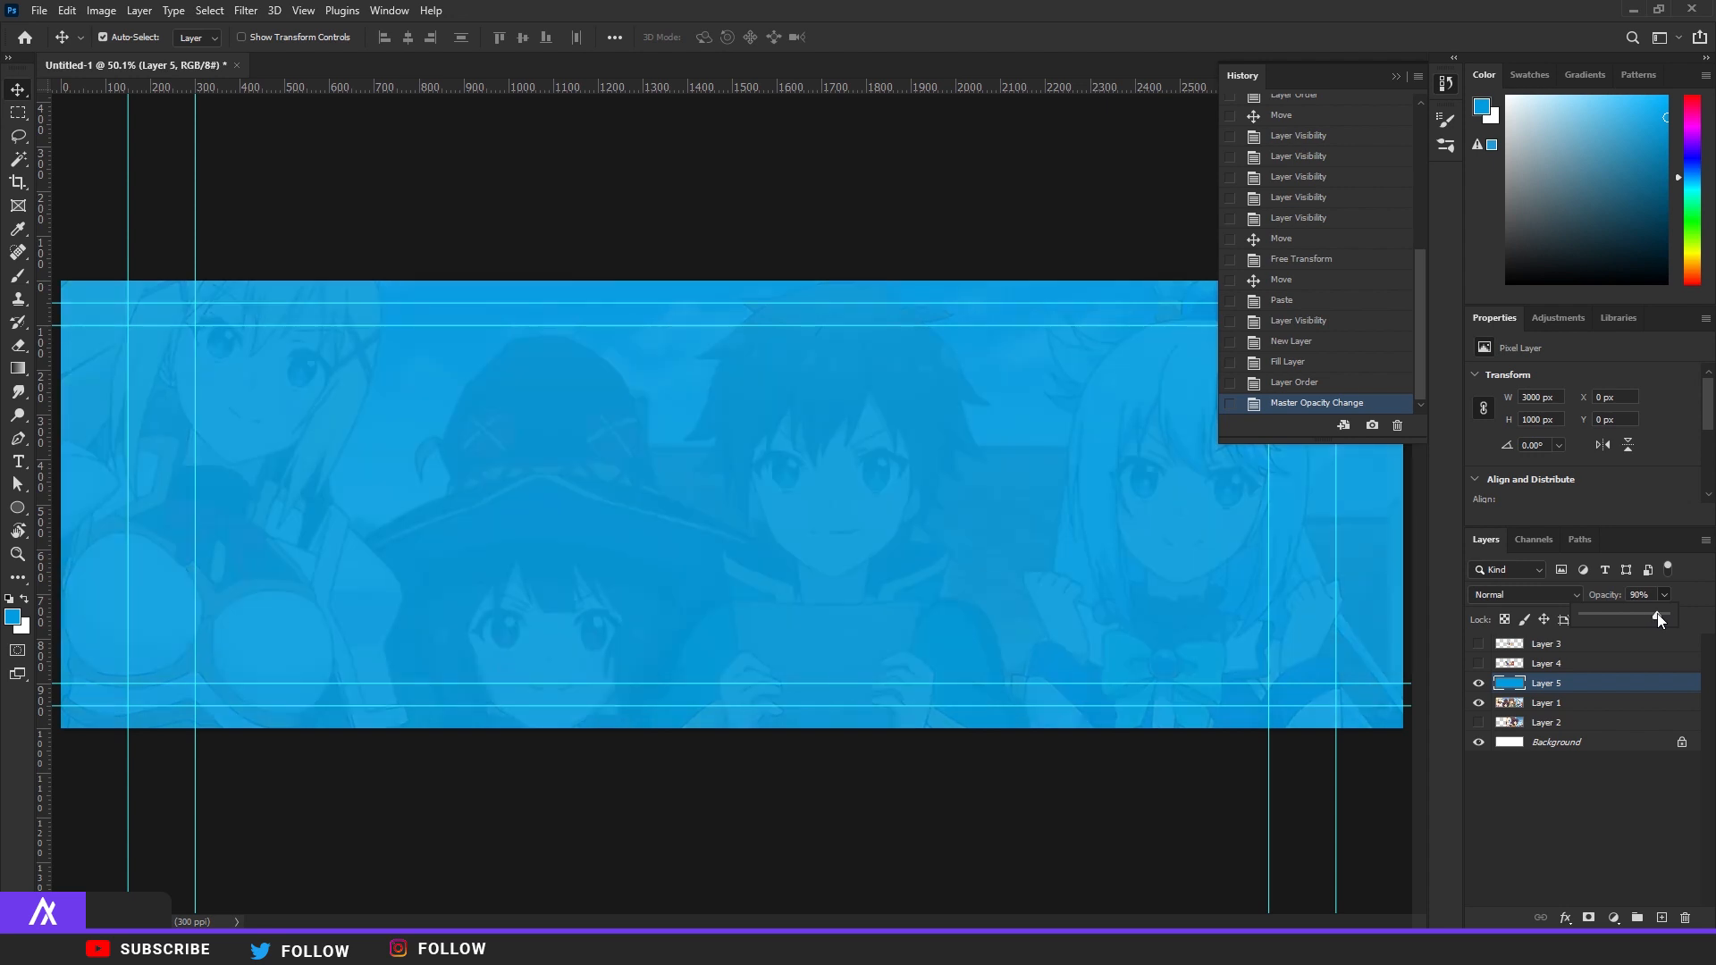
{"action": "scroll", "coordinate": [800, 579], "scroll_direction": "down", "scroll_amount": 3, "text": "alt"}
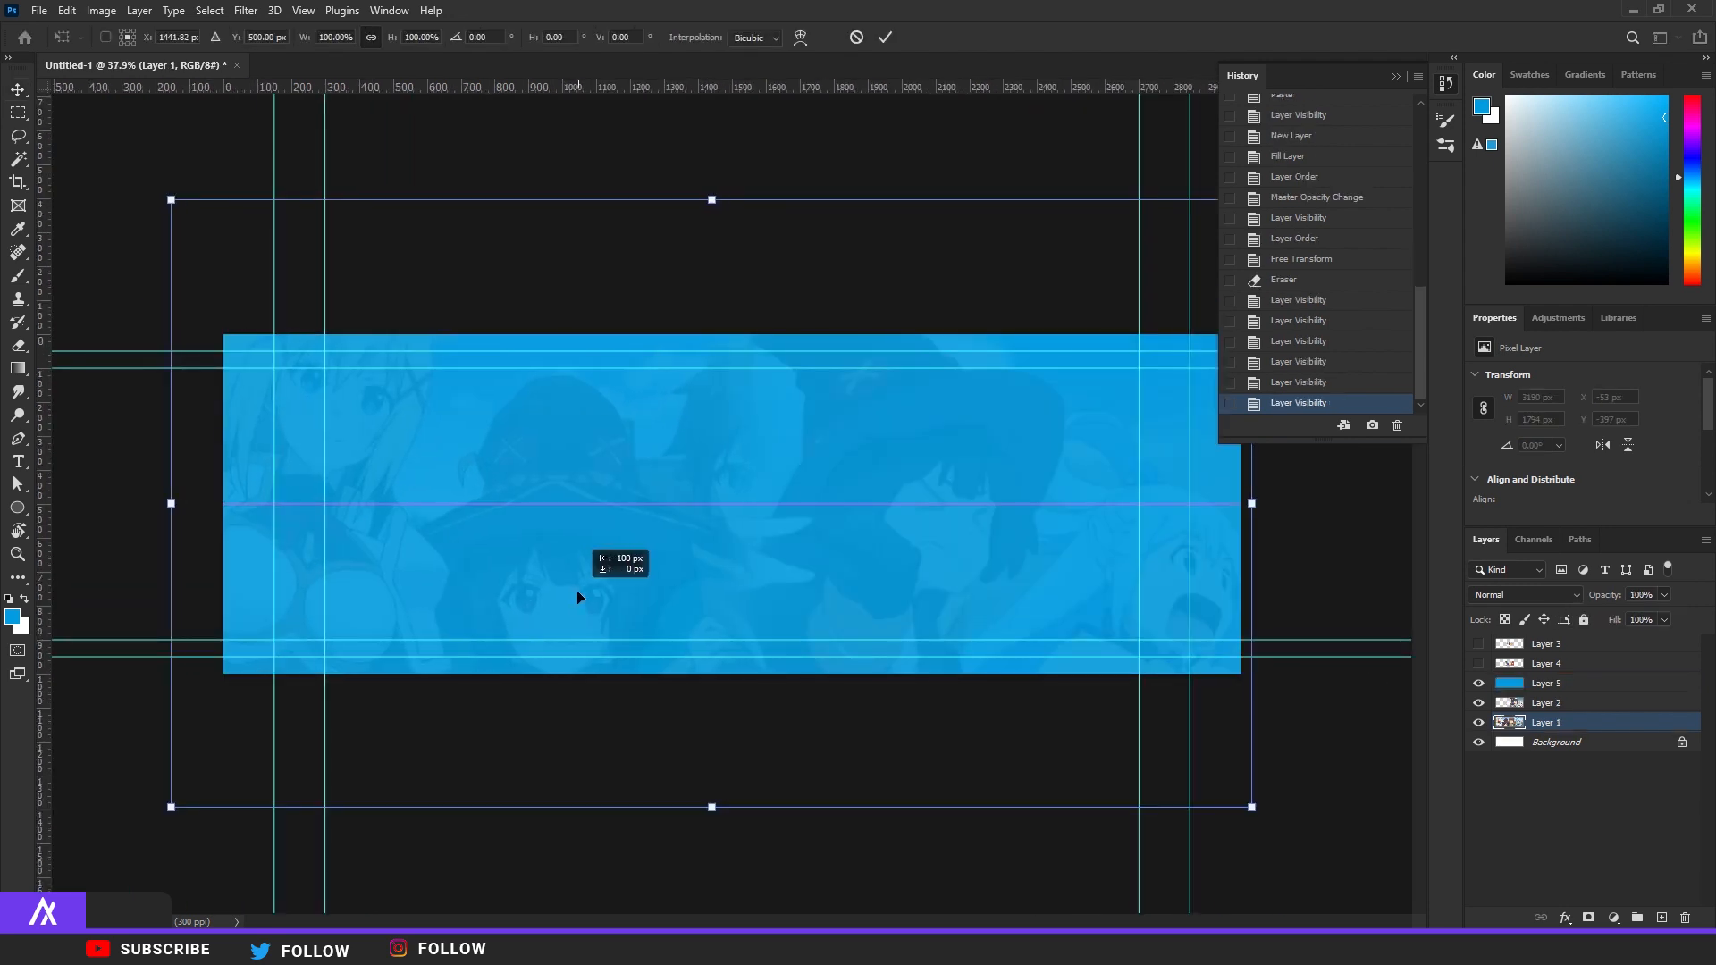
Apply the transform of Layer 1 and open a PNG character render from the Downloads folder
{"action": "key", "text": "Return"}
{"action": "key", "text": "e"}
{"action": "left_click", "coordinate": [39, 10]}
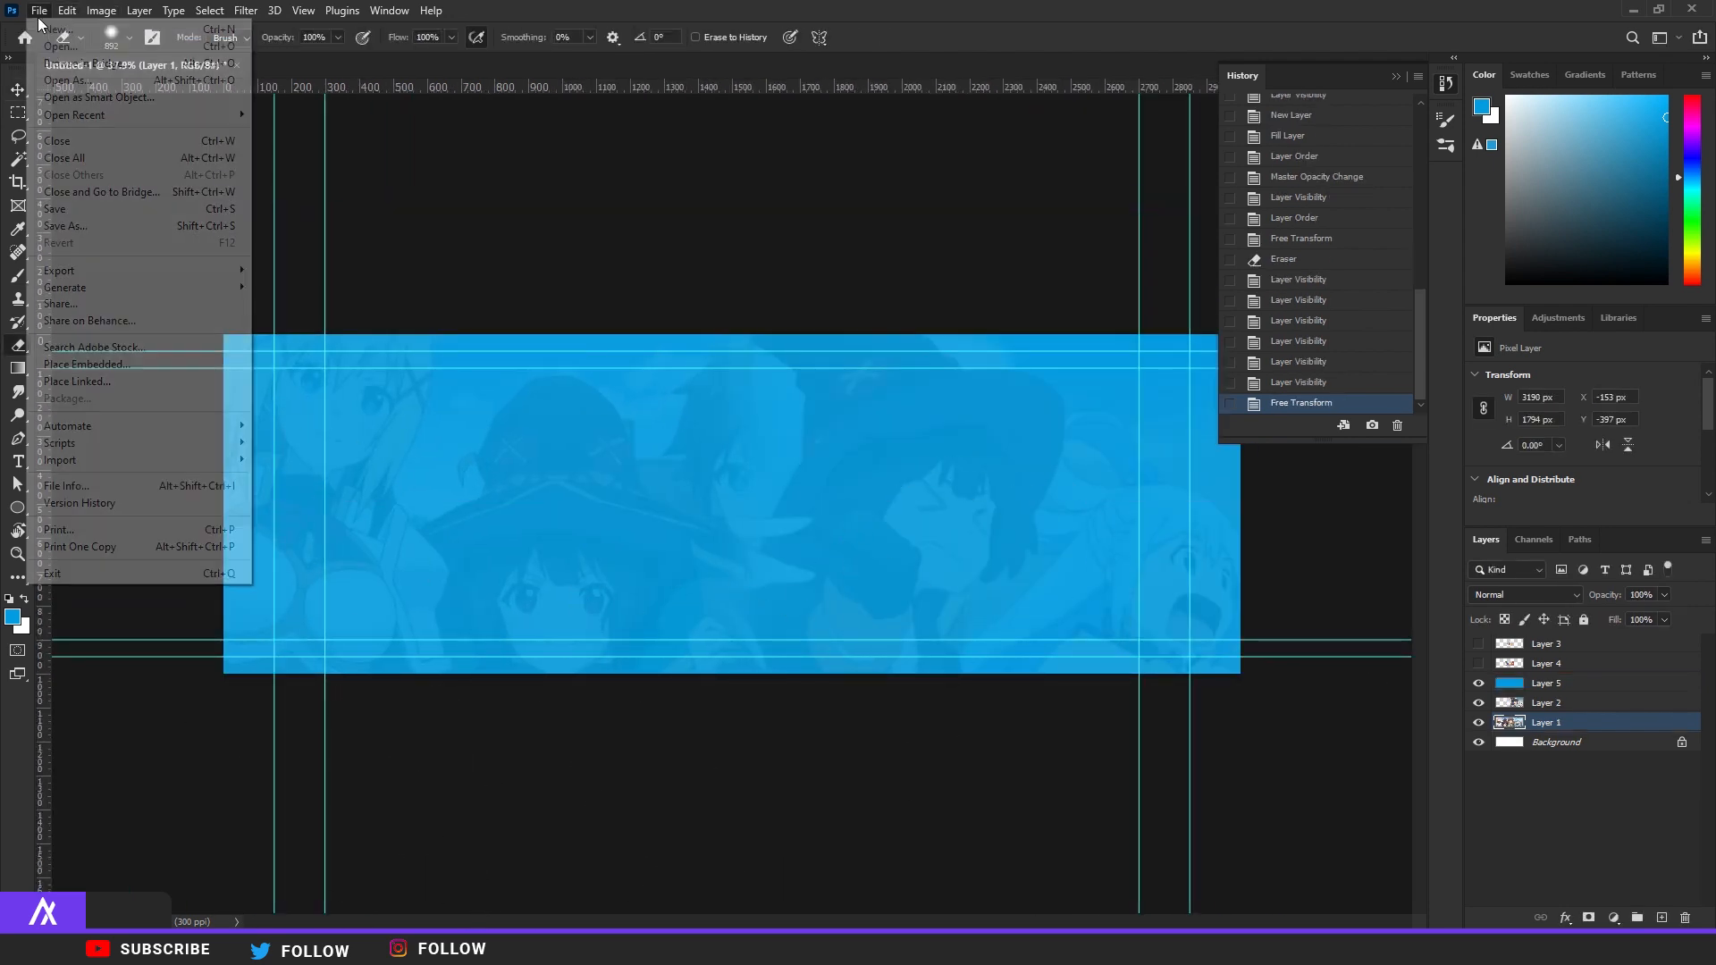
{"action": "left_click", "coordinate": [53, 49]}
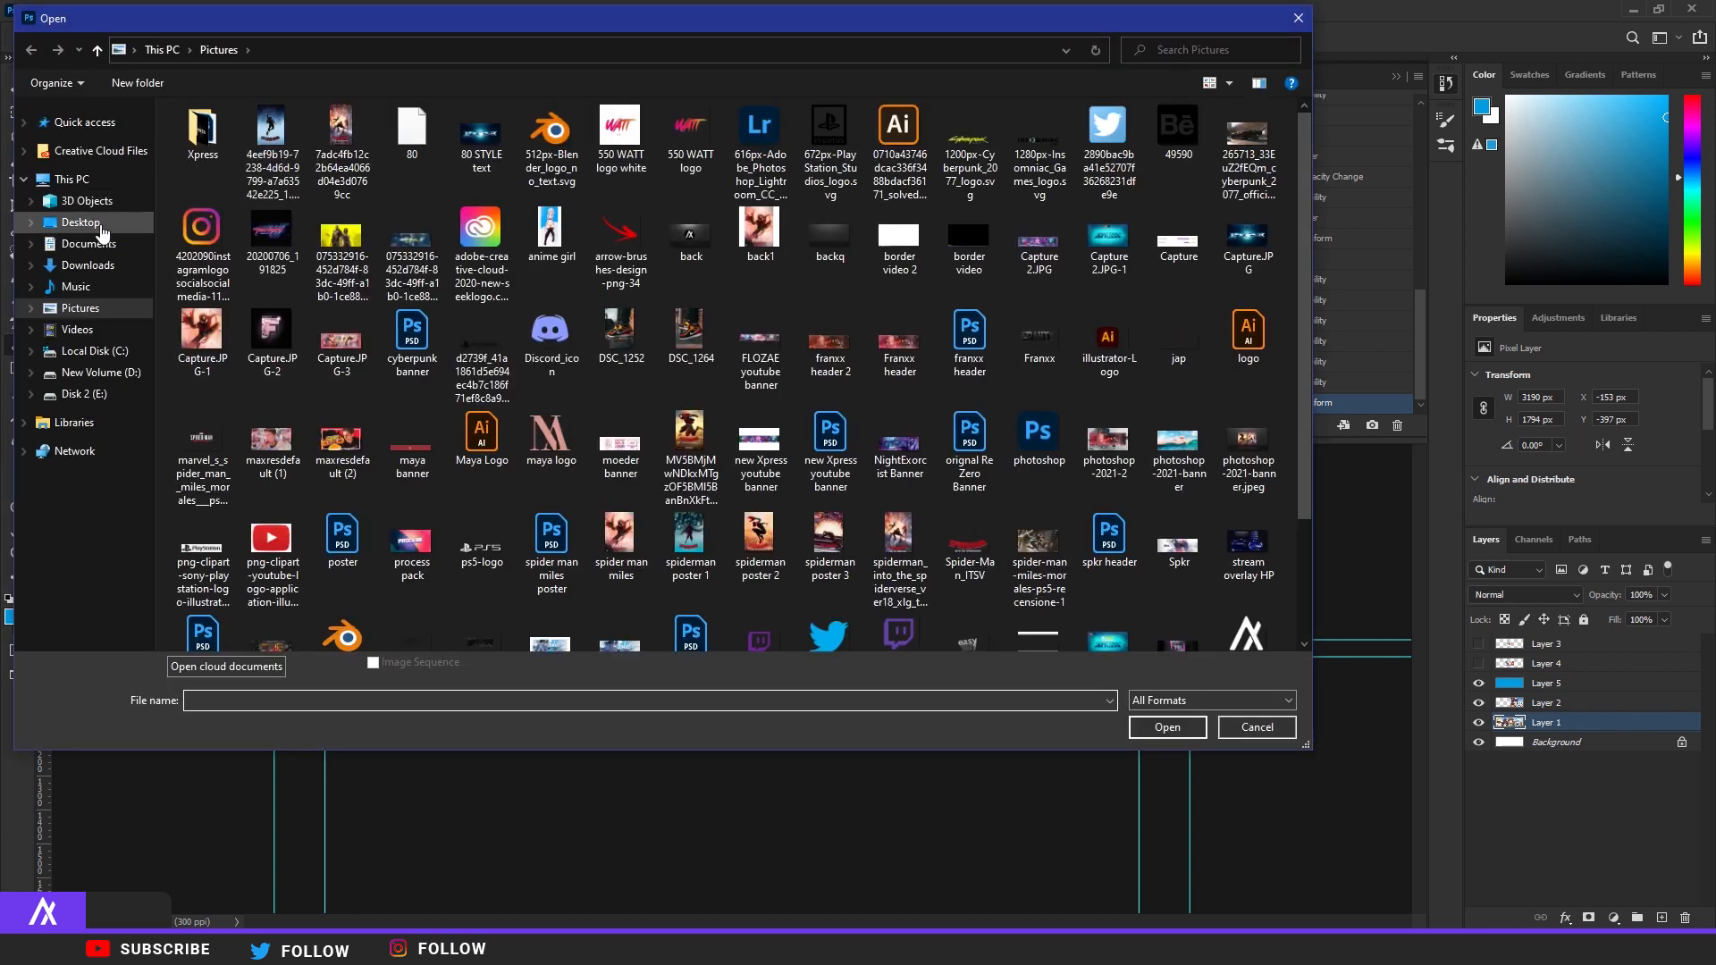
{"action": "left_click", "coordinate": [86, 264]}
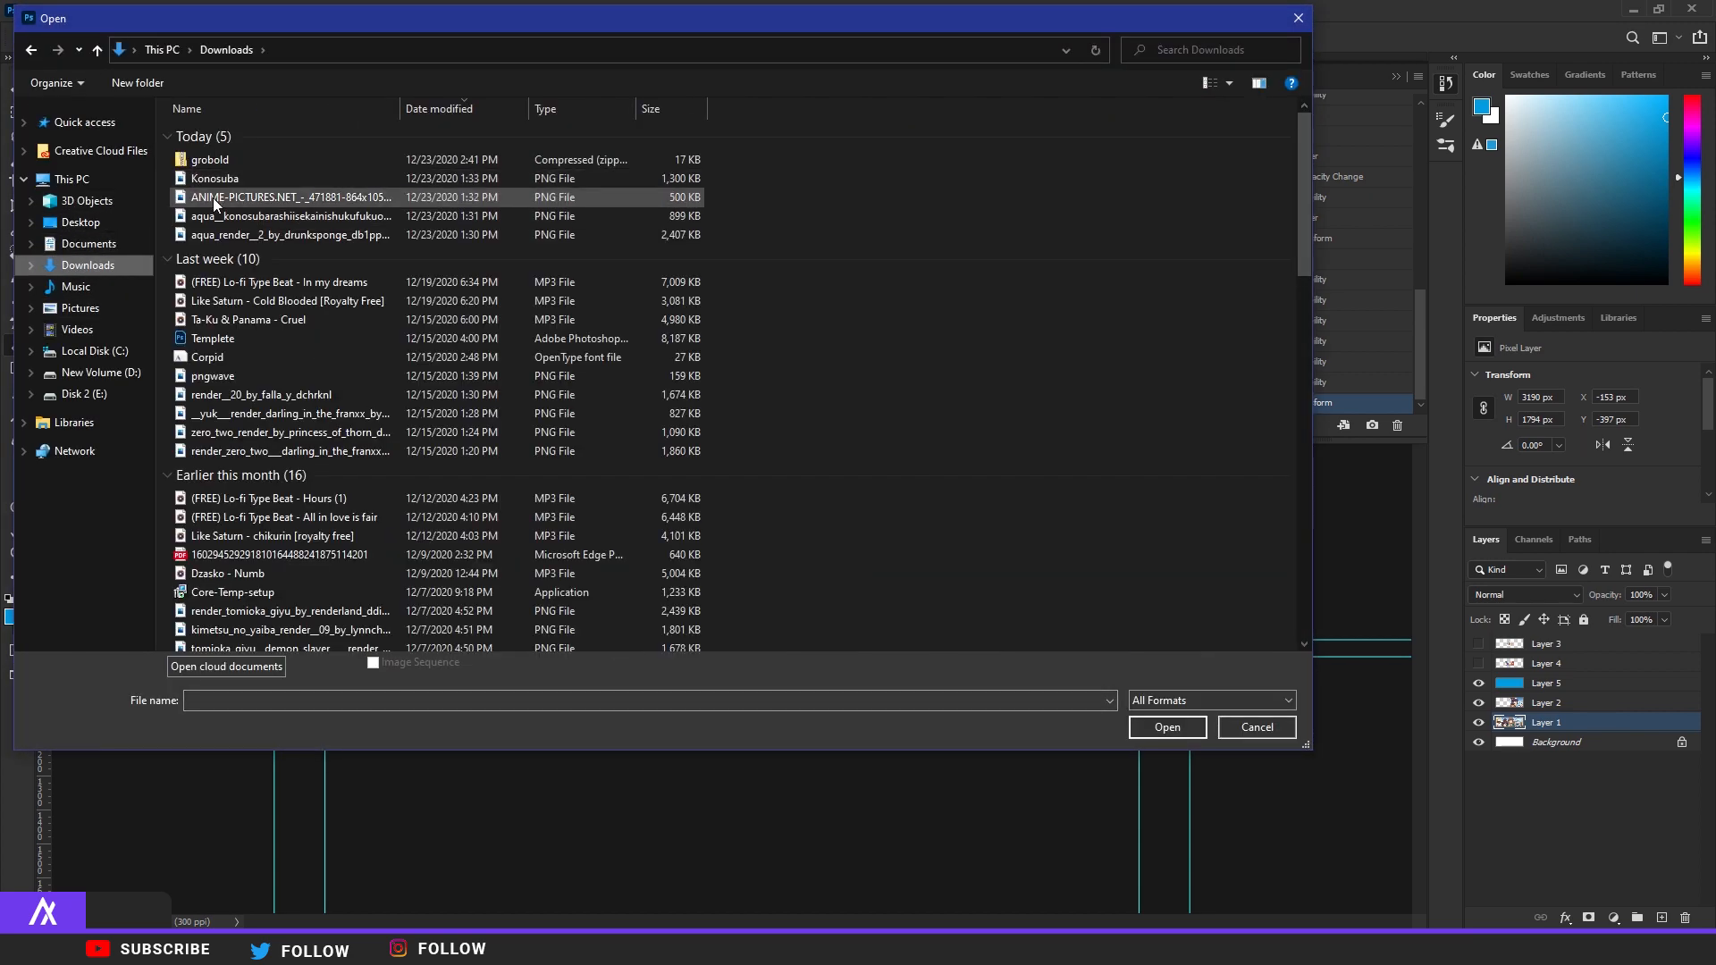
{"action": "double_click", "coordinate": [215, 204]}
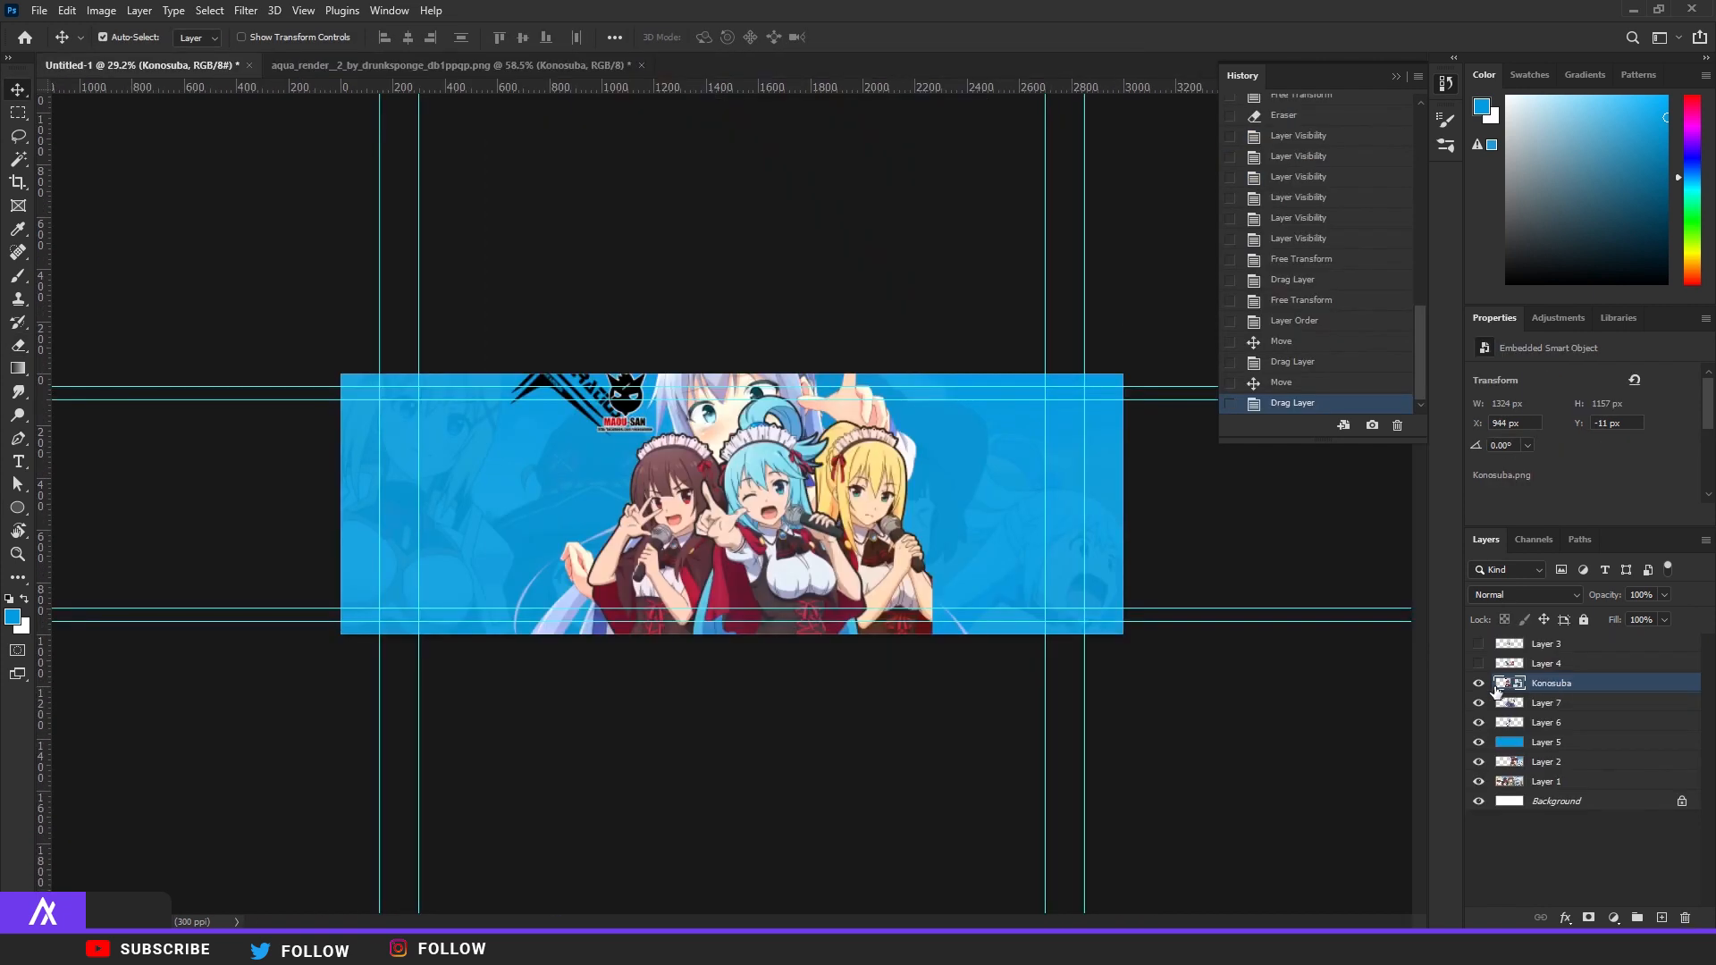
Hide the Konosuba layer and Layer 6, leaving Layer 7 selected
{"action": "left_click", "coordinate": [1479, 703]}
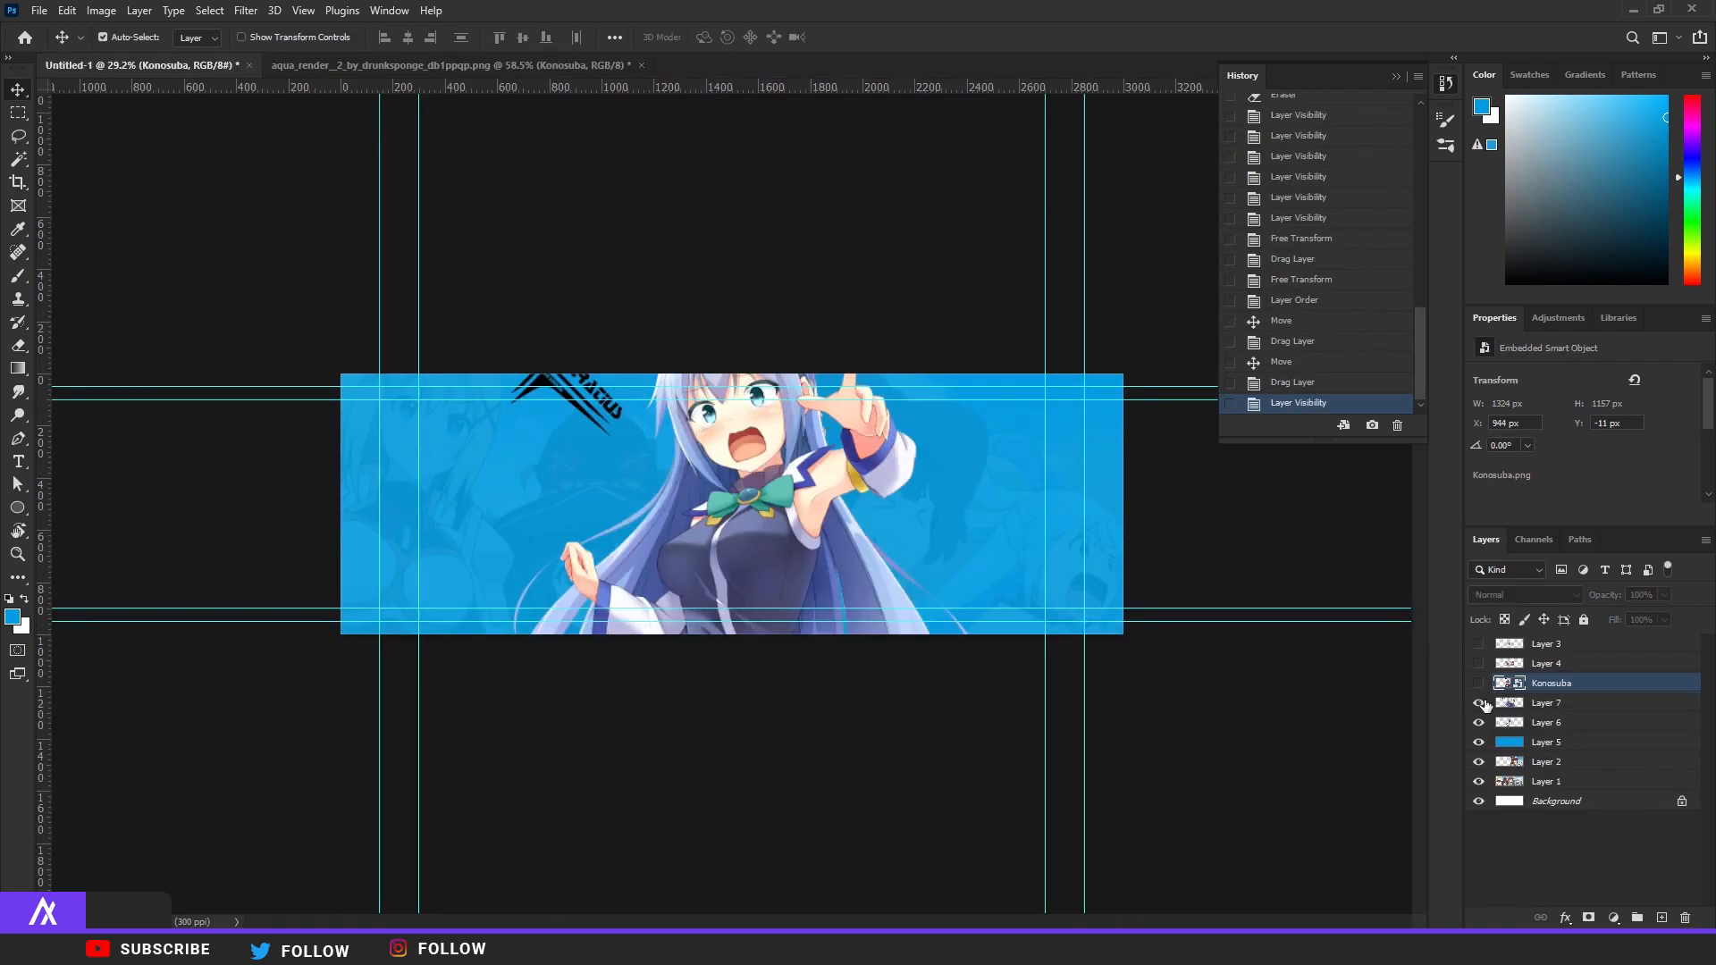
{"action": "left_click", "coordinate": [1480, 722]}
{"action": "left_click", "coordinate": [1516, 702]}
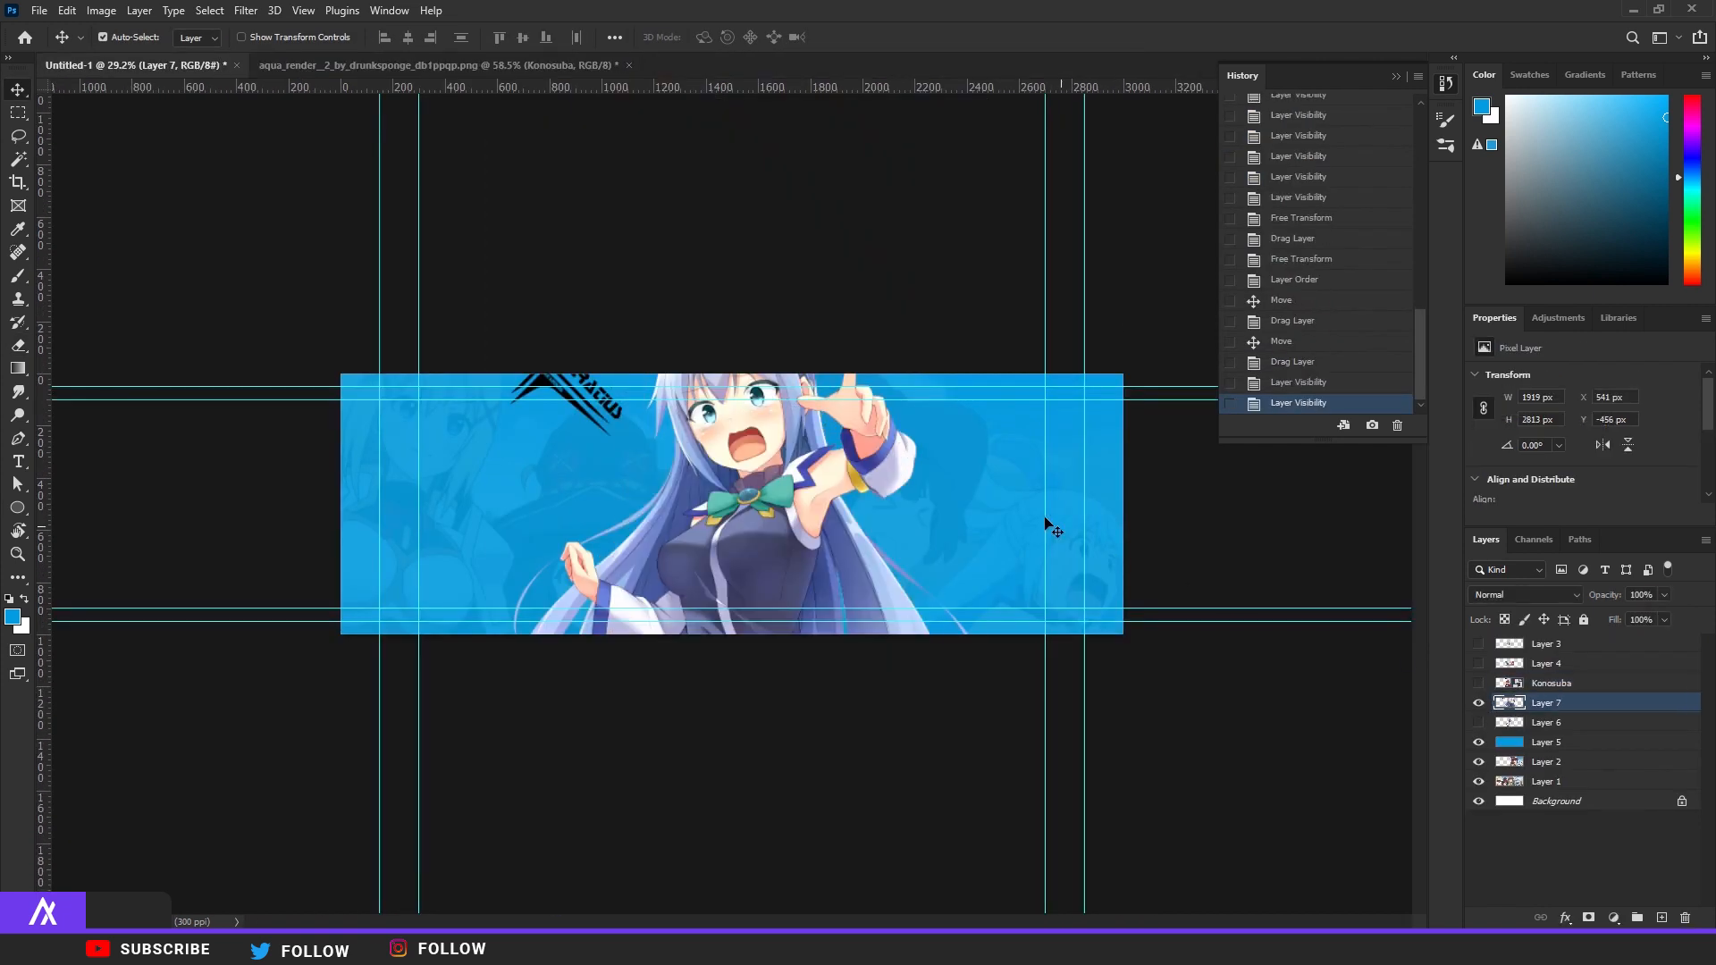
Scale down and slightly tilt the Layer 7 character, placing it near the banner's centre at about 1250 × 1917 px
{"action": "key", "text": "ctrl+t"}
{"action": "left_click_drag", "start_coordinate": [984, 257], "coordinate": [752, 334]}
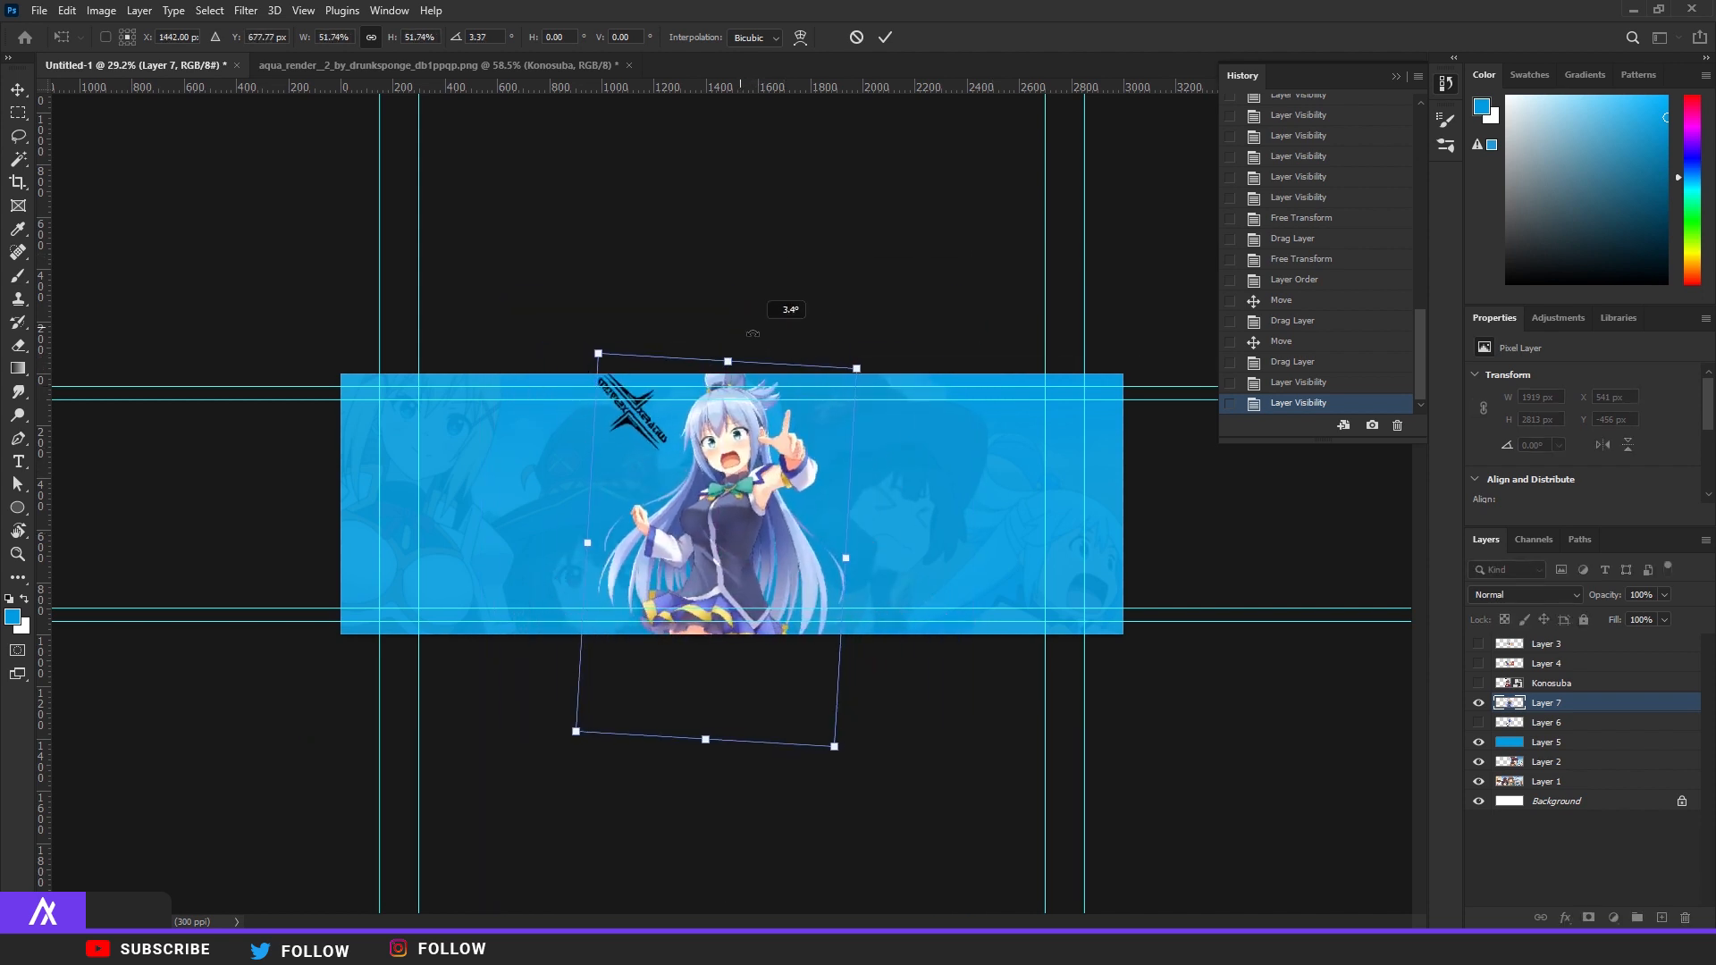
{"action": "left_click_drag", "start_coordinate": [848, 366], "coordinate": [902, 357]}
{"action": "left_click_drag", "start_coordinate": [790, 420], "coordinate": [781, 483]}
{"action": "key", "text": "Return"}
Lasso and clear the black logo on Layer 7, and move the smaller Layer 6 character slightly down beside the large one
{"action": "scroll", "coordinate": [640, 428], "scroll_direction": "up", "scroll_amount": 3}
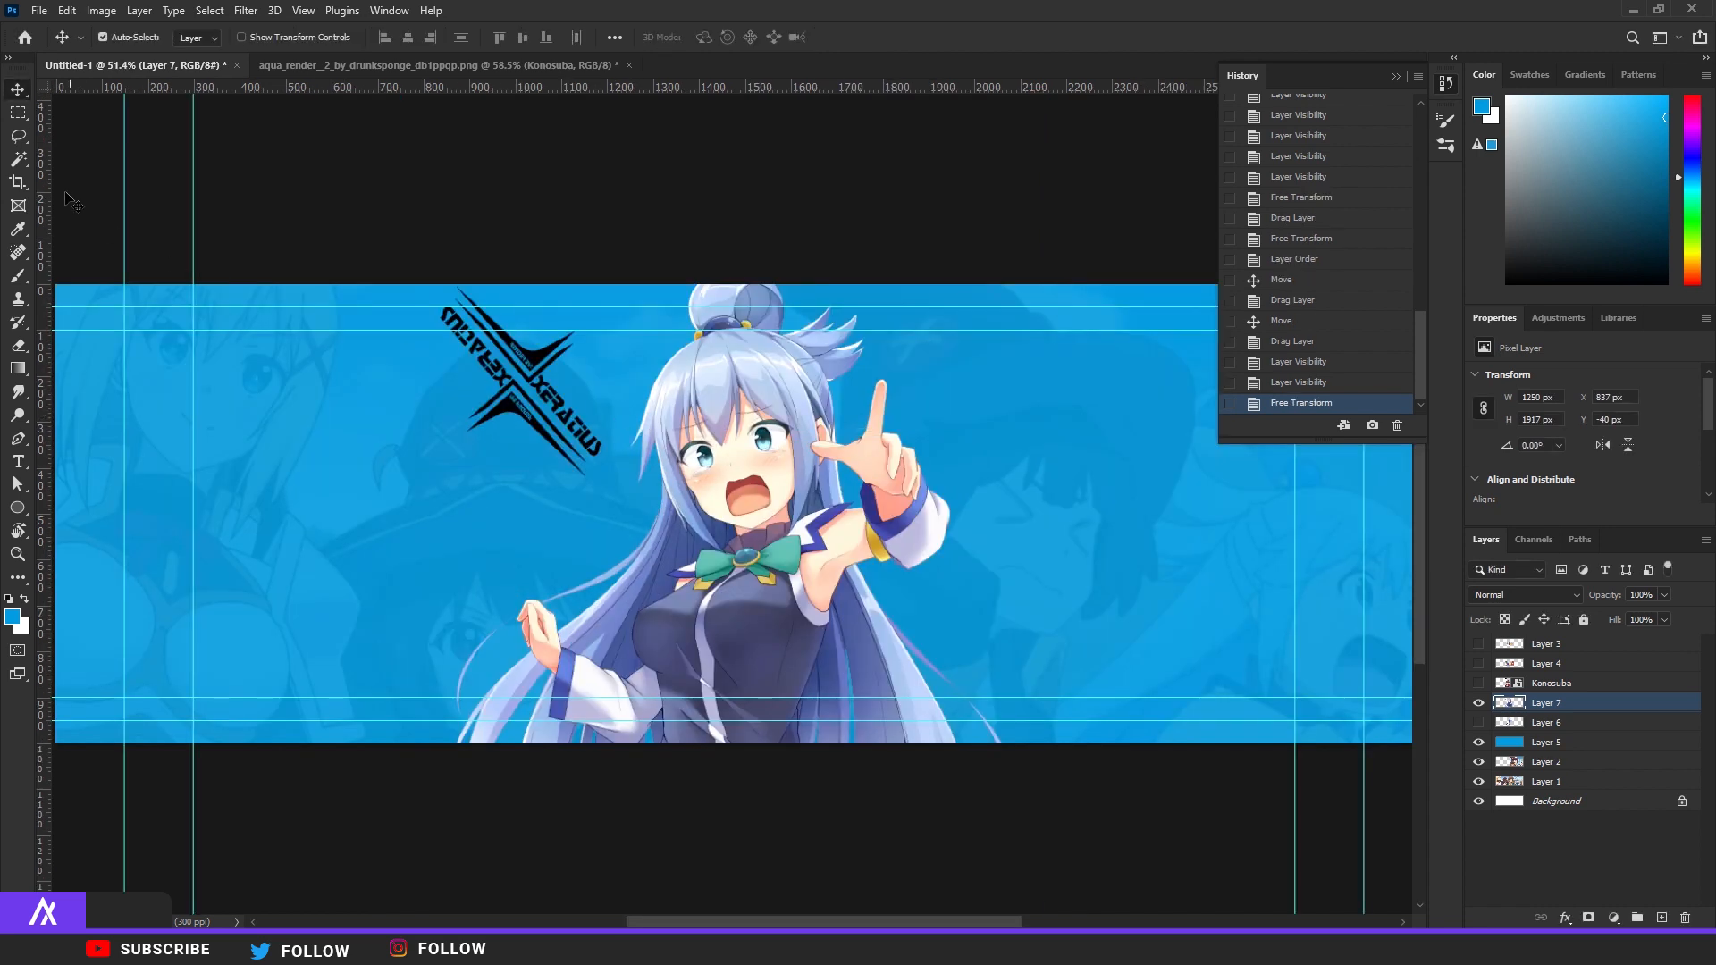
{"action": "left_click", "coordinate": [16, 135]}
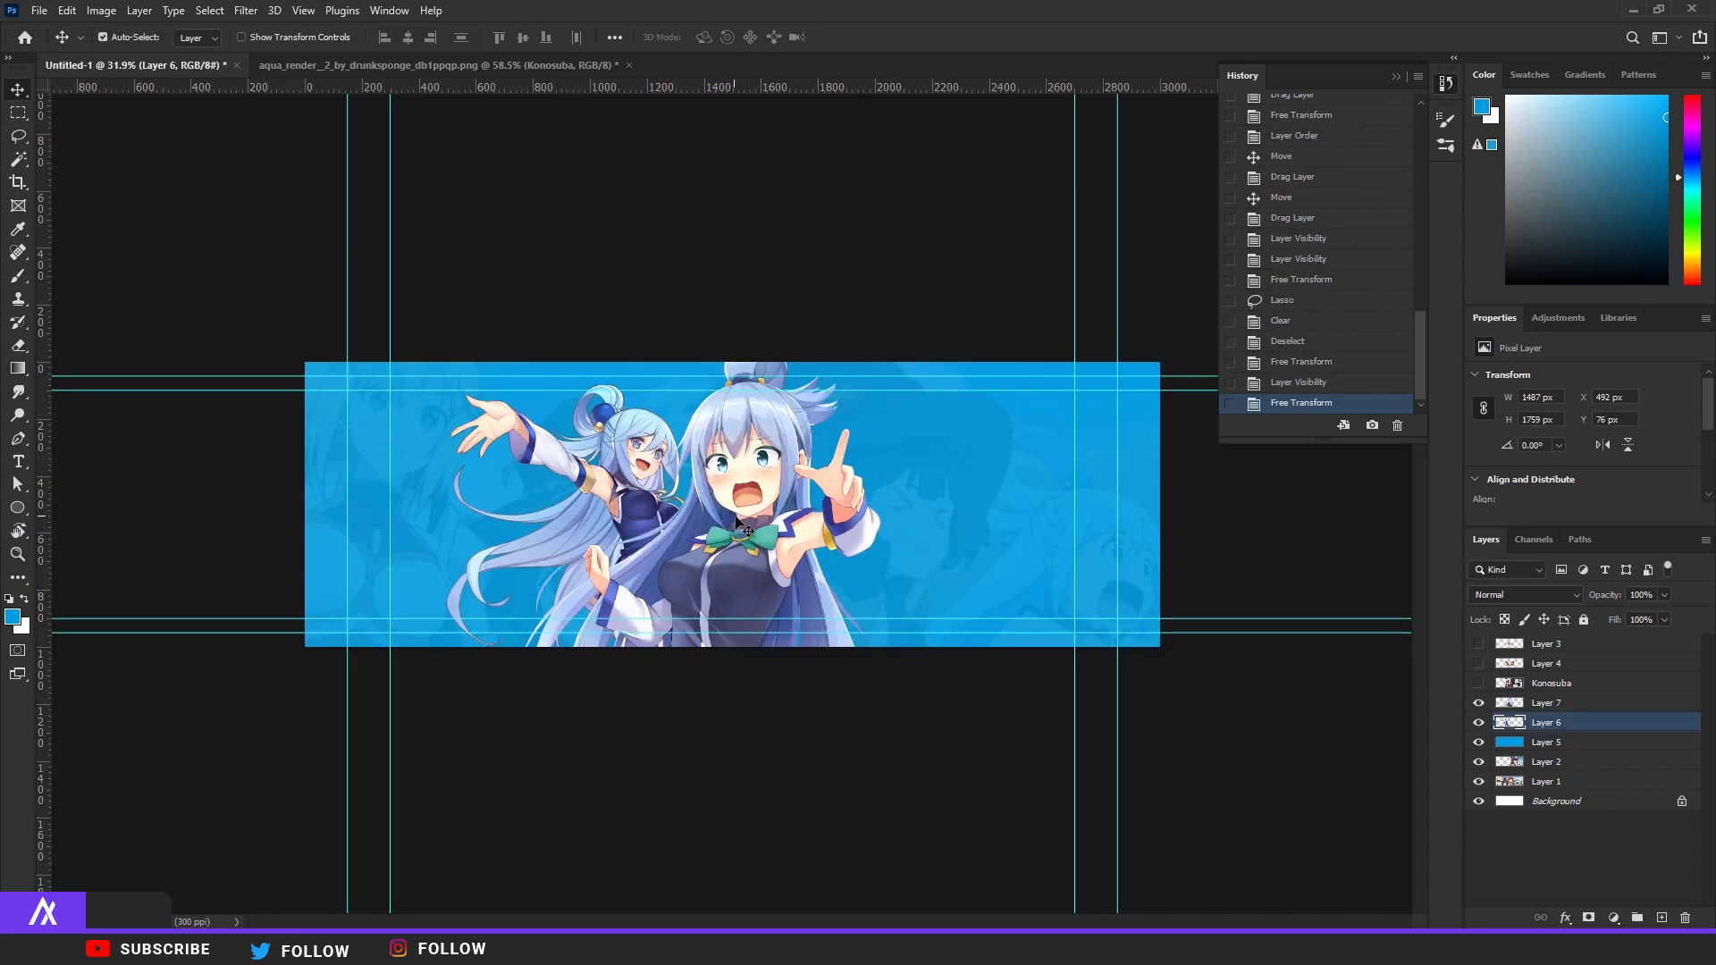
{"action": "left_click_drag", "start_coordinate": [631, 480], "coordinate": [638, 521]}
{"action": "scroll", "coordinate": [650, 518], "scroll_direction": "up", "scroll_amount": 2}
{"action": "scroll", "coordinate": [648, 513], "scroll_direction": "up", "scroll_amount": 1}
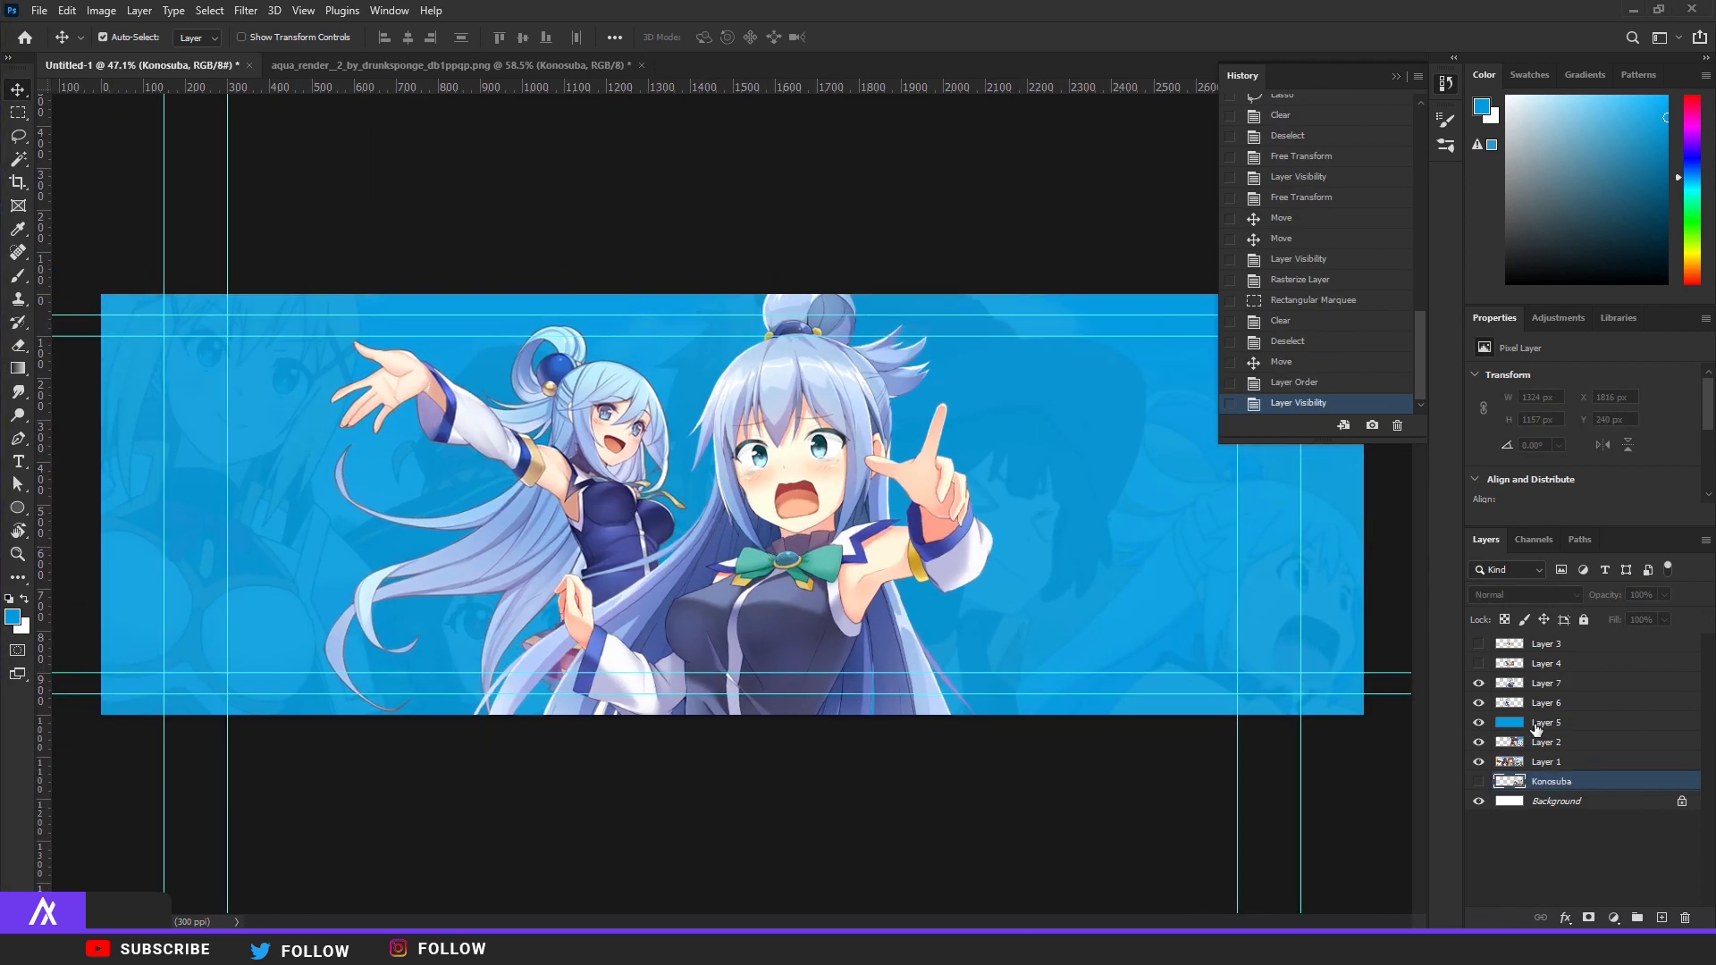
Duplicate Layer 7, the large character, onto a copy above it
{"action": "left_click", "coordinate": [1546, 688]}
{"action": "scroll", "coordinate": [795, 525], "scroll_direction": "up", "scroll_amount": 5}
{"action": "key", "text": "ctrl+j"}
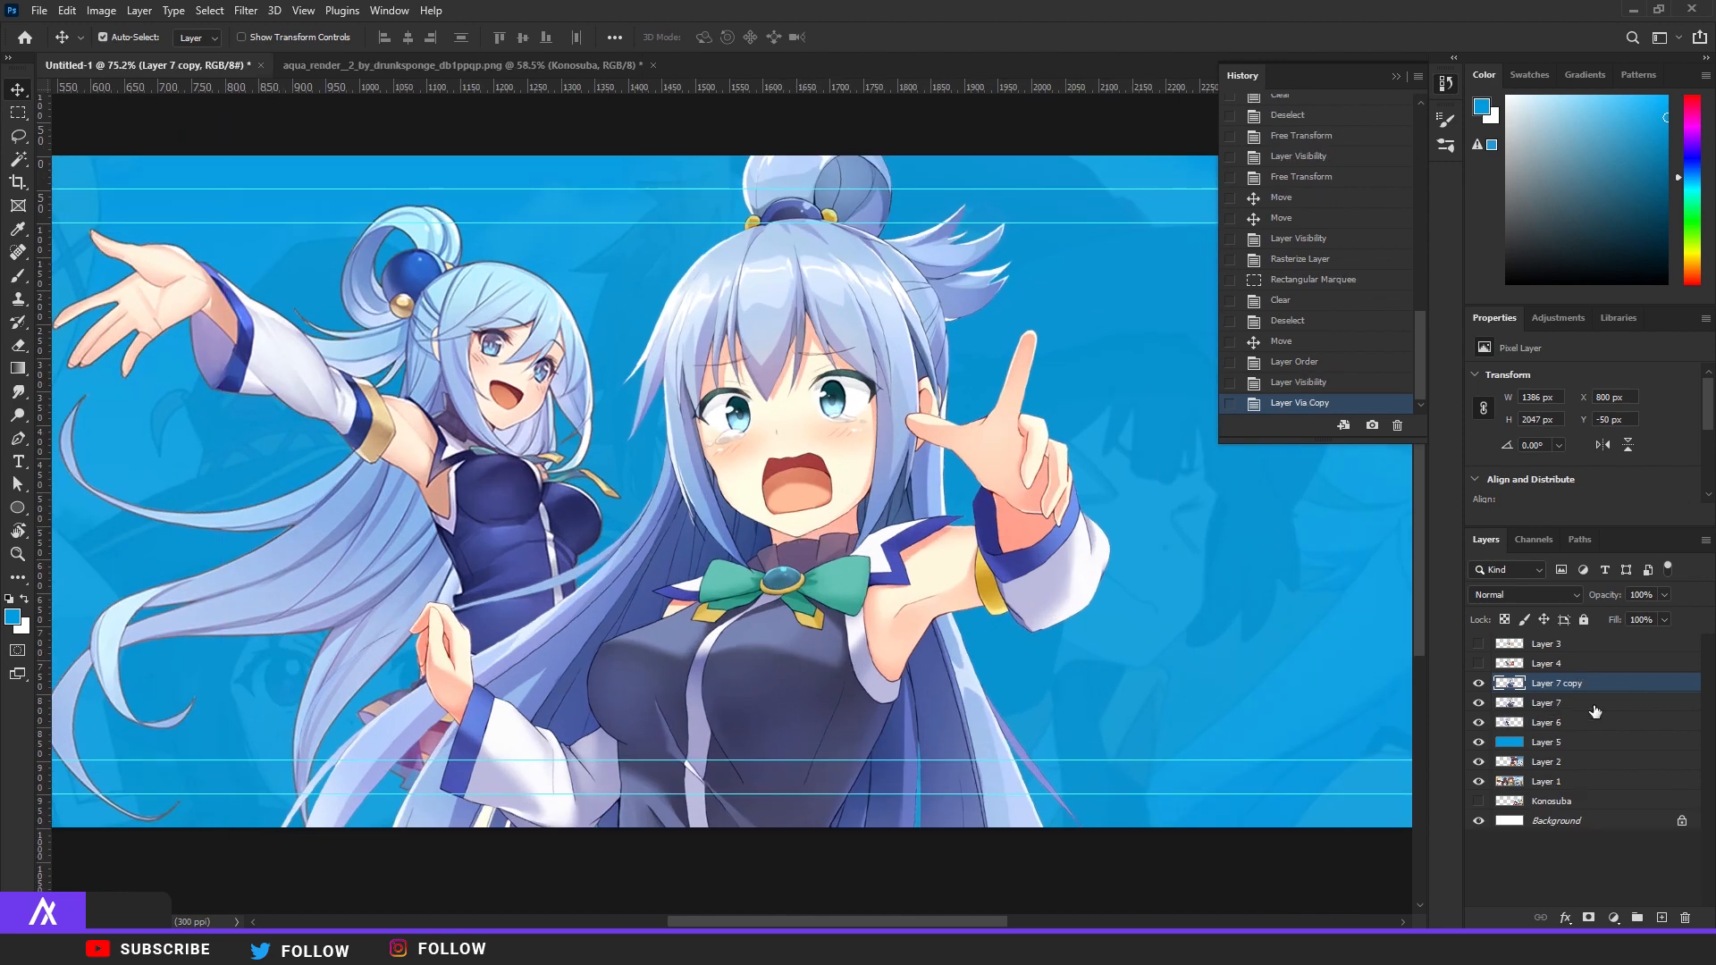
Apply a Color Overlay to the original Layer 7 in dark blue 464fb1, sampled from the character's clothing
{"action": "left_click", "coordinate": [1597, 706]}
{"action": "double_click", "coordinate": [1611, 711]}
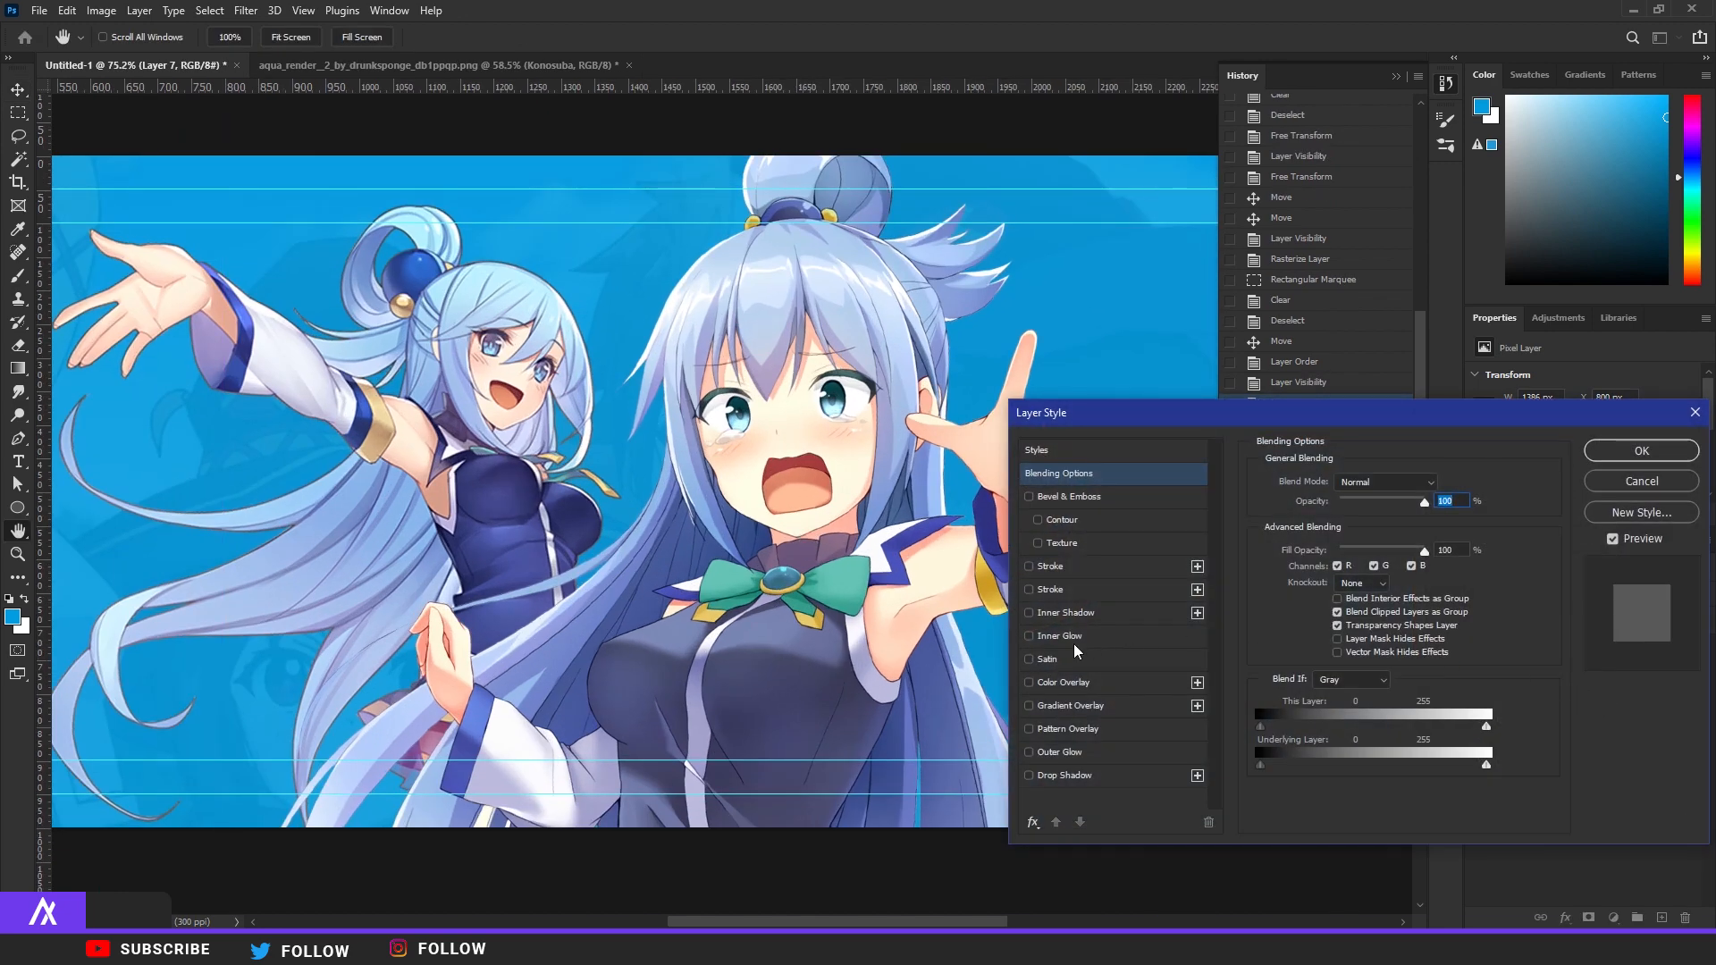
{"action": "left_click", "coordinate": [1065, 681]}
{"action": "left_click", "coordinate": [1441, 483]}
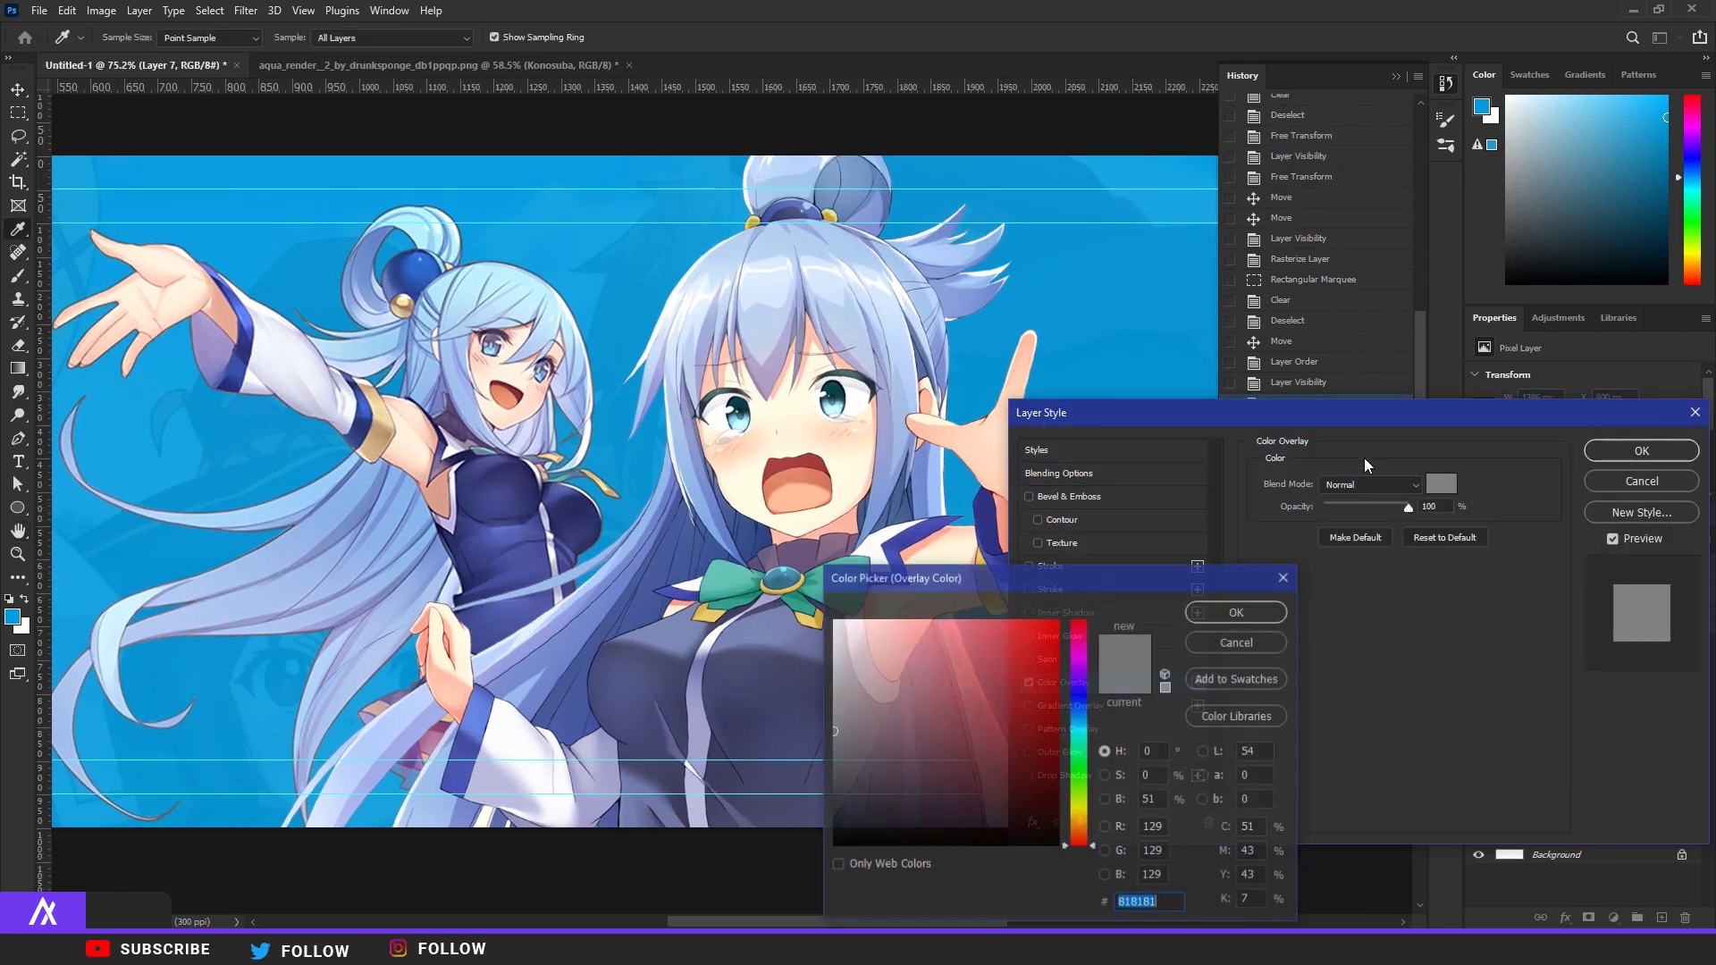
{"action": "left_click", "coordinate": [896, 259]}
{"action": "left_click", "coordinate": [923, 516]}
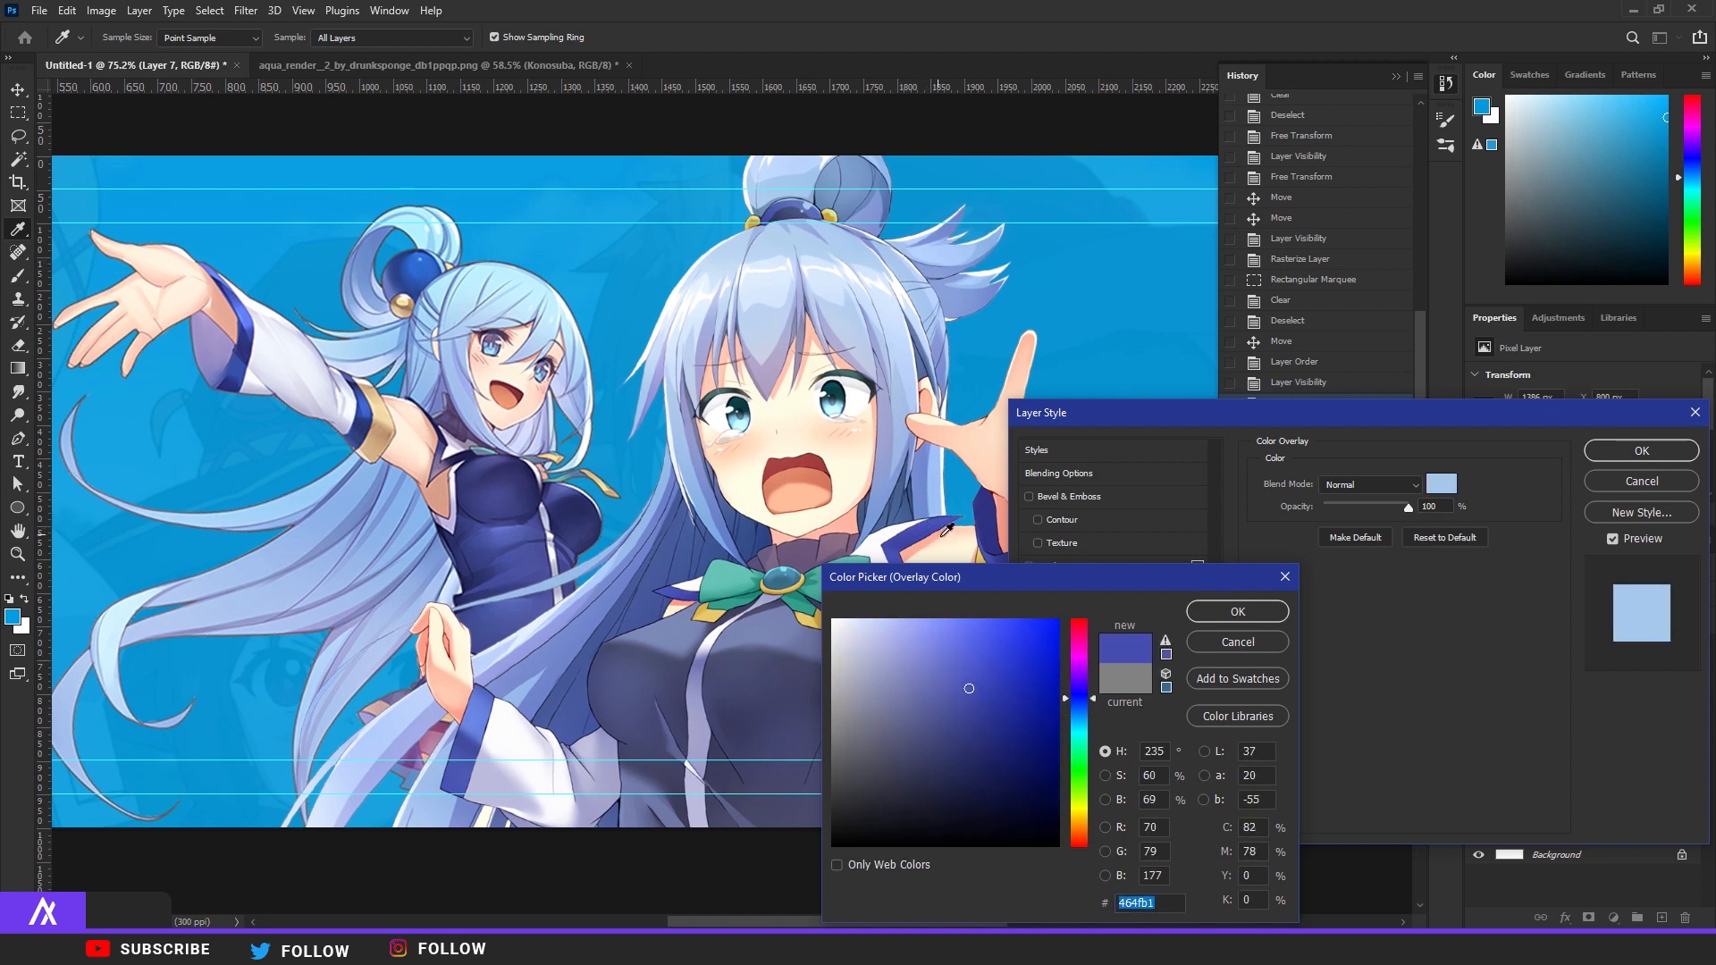
{"action": "left_click", "coordinate": [1238, 611]}
{"action": "left_click", "coordinate": [1642, 450]}
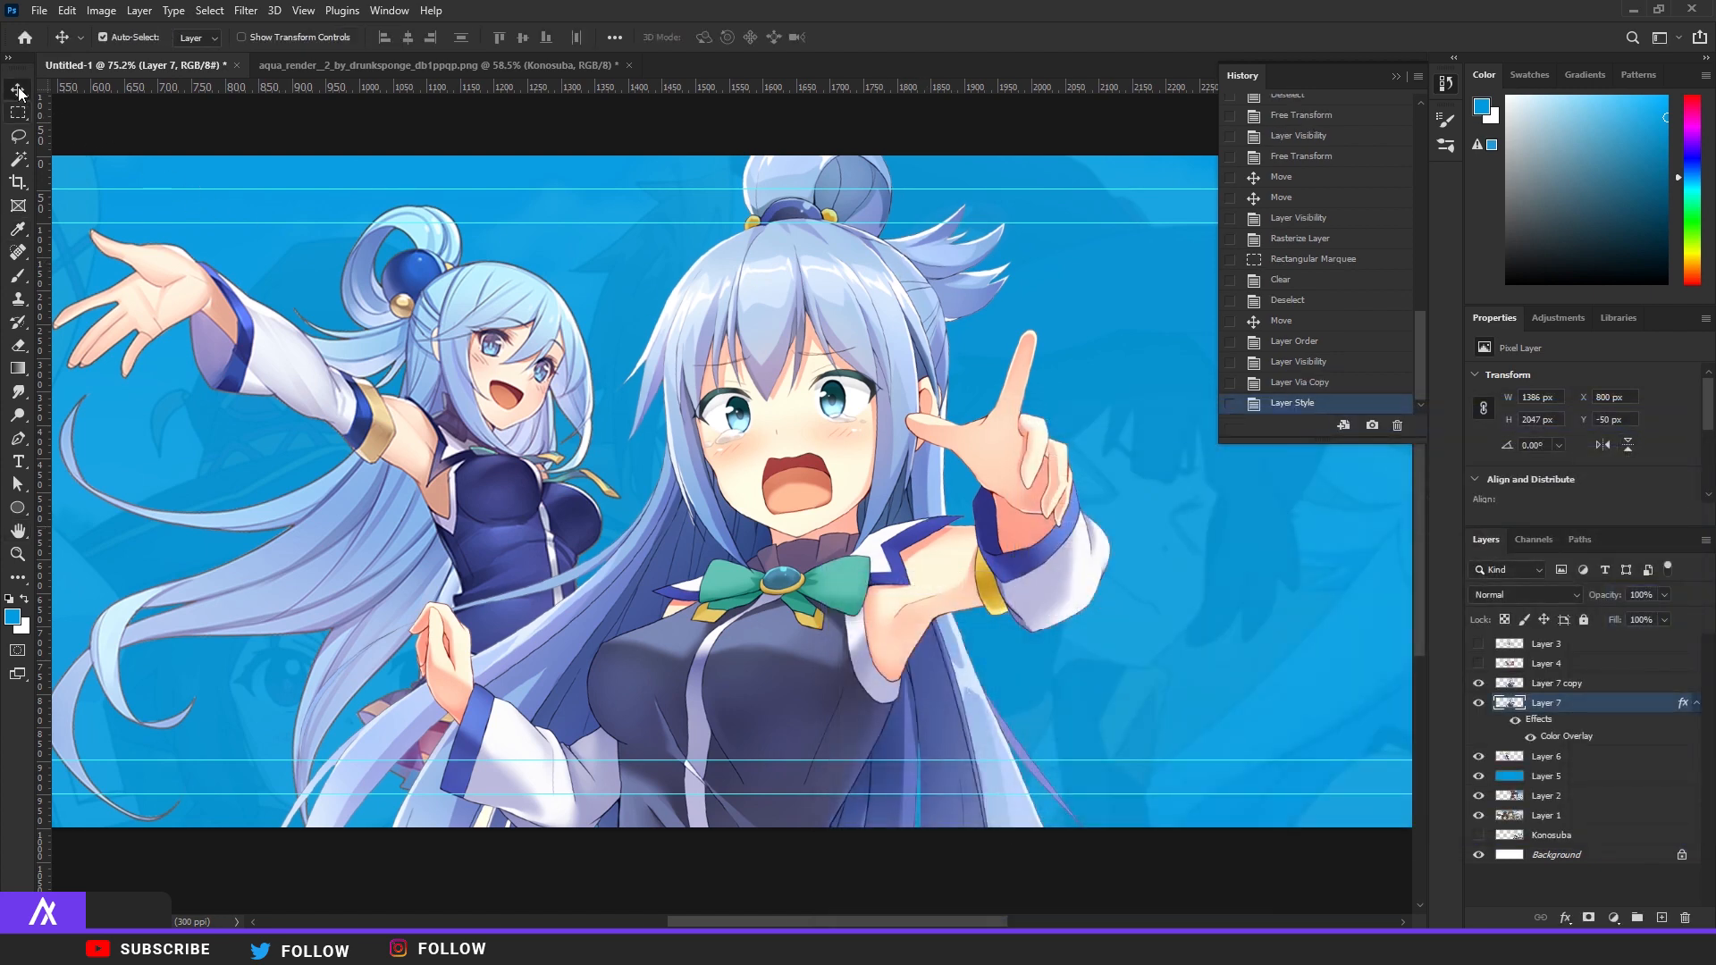
Nudge Layer 7 18 px to the right and slightly down to offset the blue outline behind the large character
{"action": "key", "text": "Right"}
{"action": "key", "text": "Right"}
{"action": "key", "text": "Right"}
{"action": "key", "text": "Right"}
{"action": "key", "text": "Right"}
{"action": "key", "text": "Right"}
{"action": "key", "text": "Right"}
{"action": "key", "text": "Right"}
{"action": "key", "text": "Right"}
{"action": "key", "text": "Right"}
{"action": "key", "text": "Right"}
{"action": "key", "text": "Right"}
{"action": "key", "text": "Right"}
{"action": "key", "text": "Right"}
{"action": "key", "text": "Right"}
{"action": "key", "text": "Right"}
{"action": "key", "text": "Right"}
{"action": "key", "text": "Right"}
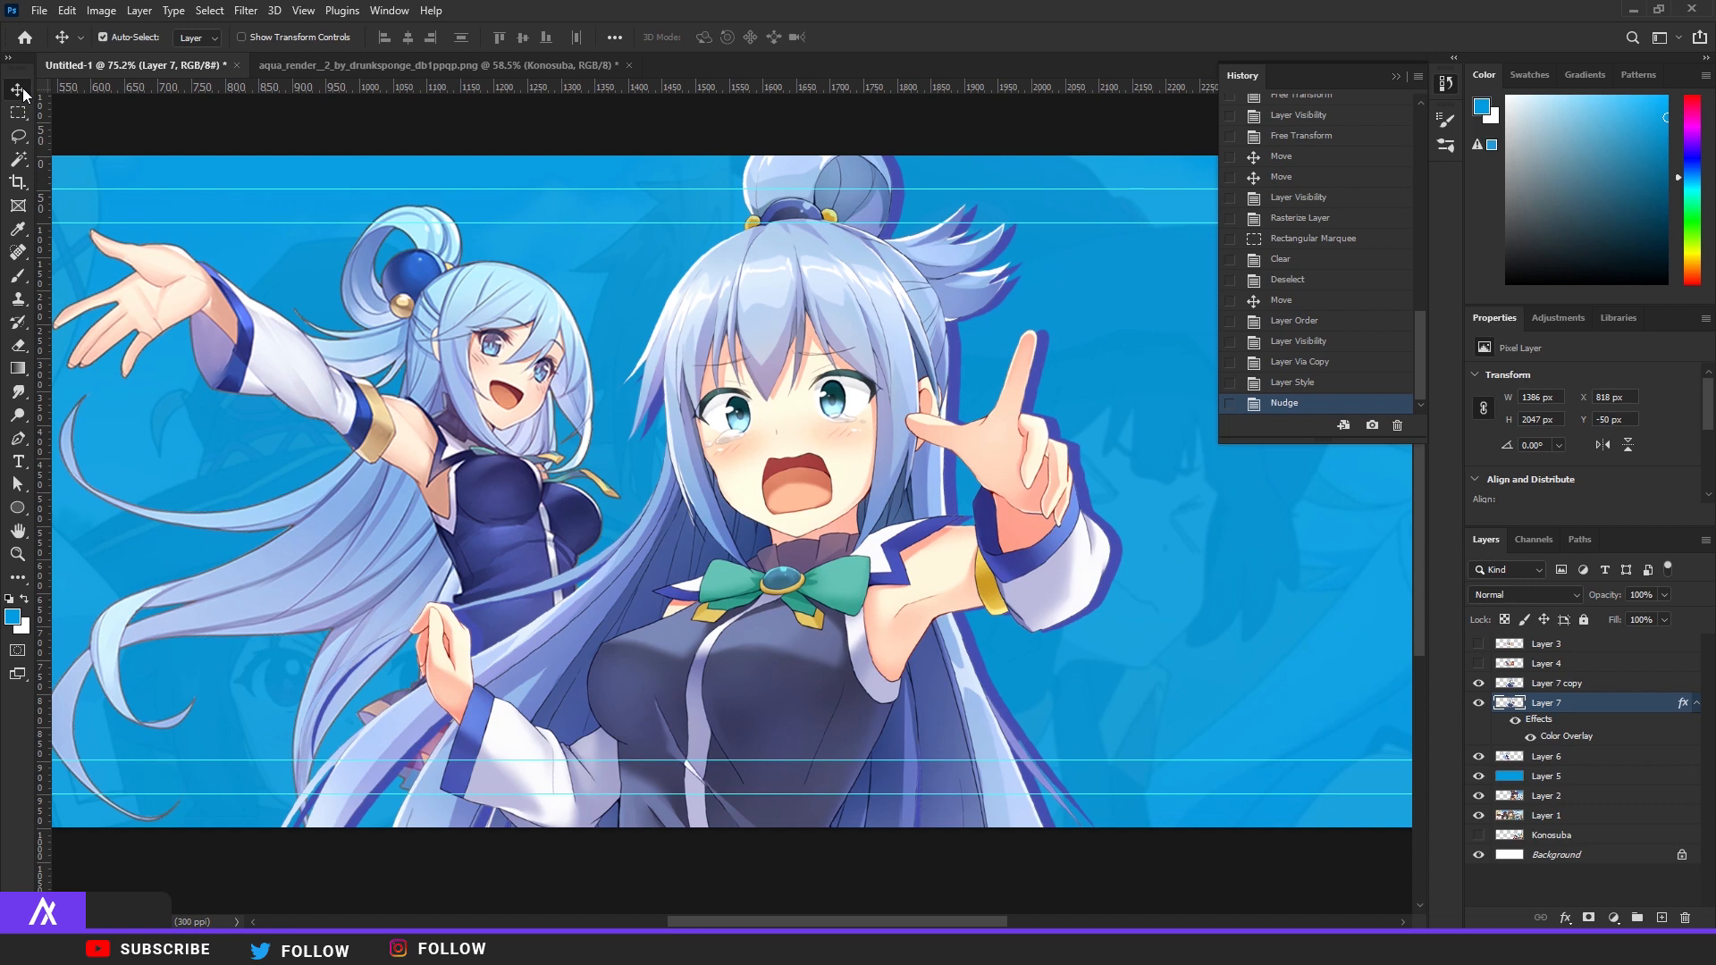
{"action": "scroll", "coordinate": [894, 535], "scroll_direction": "down", "scroll_amount": 4}
{"action": "scroll", "coordinate": [787, 510], "scroll_direction": "up", "scroll_amount": 4}
{"action": "key", "text": "Down"}
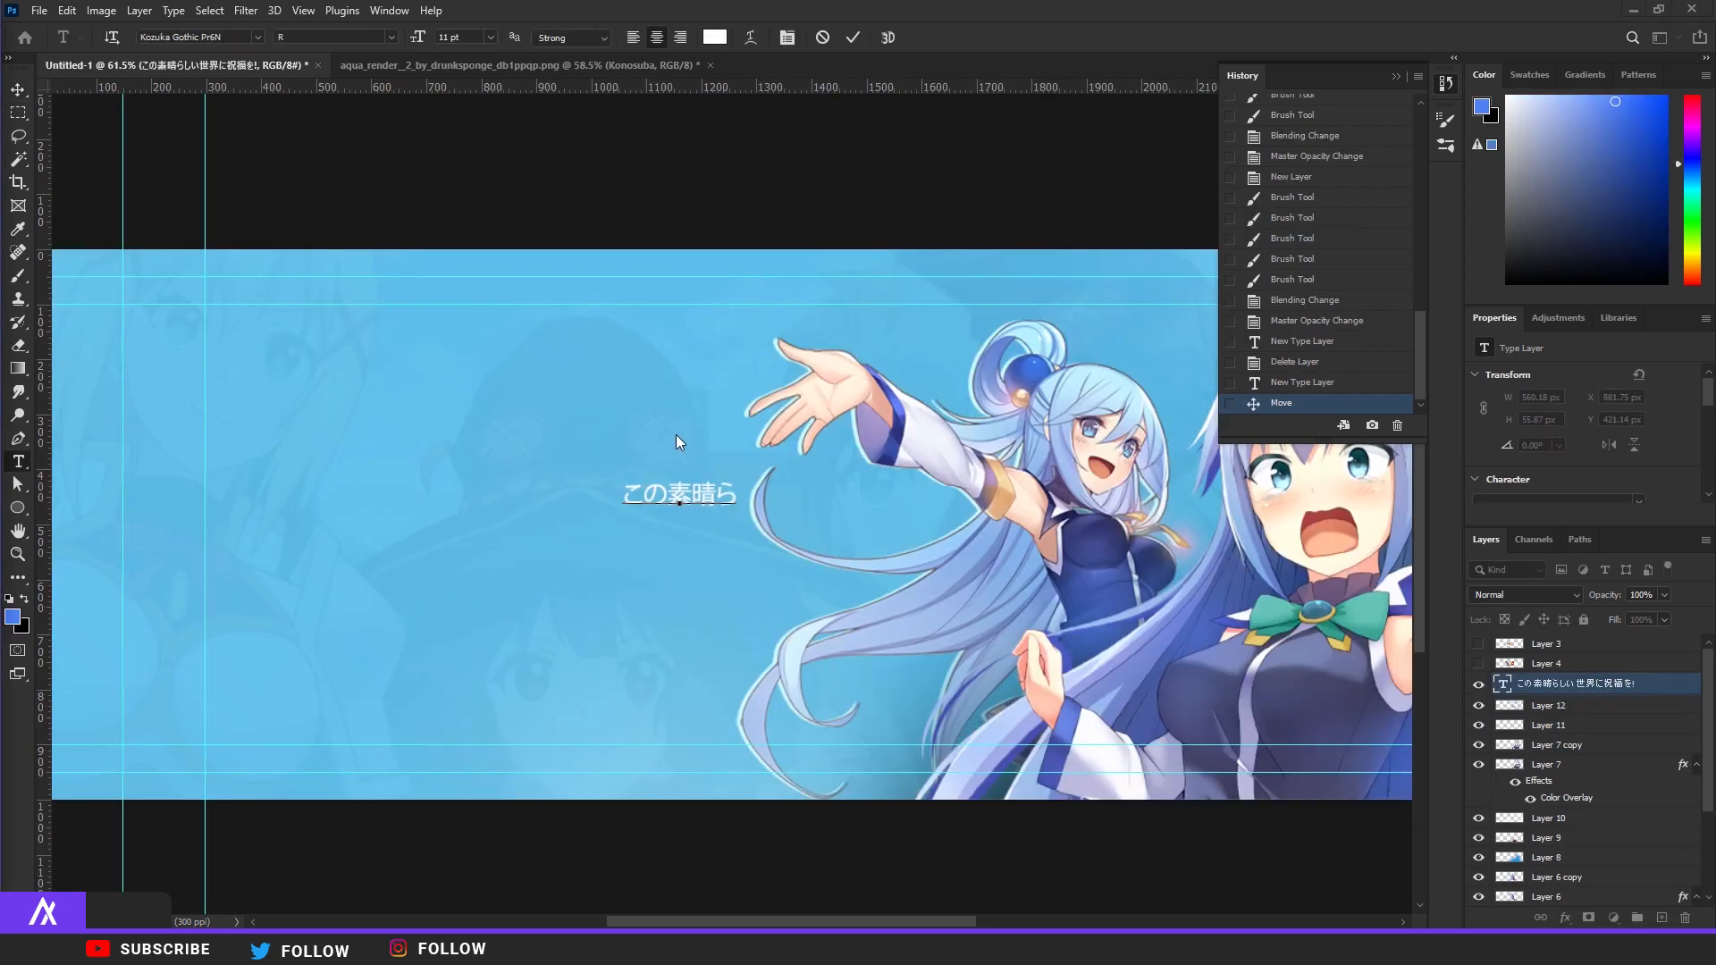
Select the この素晴ら text and set its colour to pink e4006e
{"action": "left_click_drag", "start_coordinate": [733, 491], "coordinate": [313, 433]}
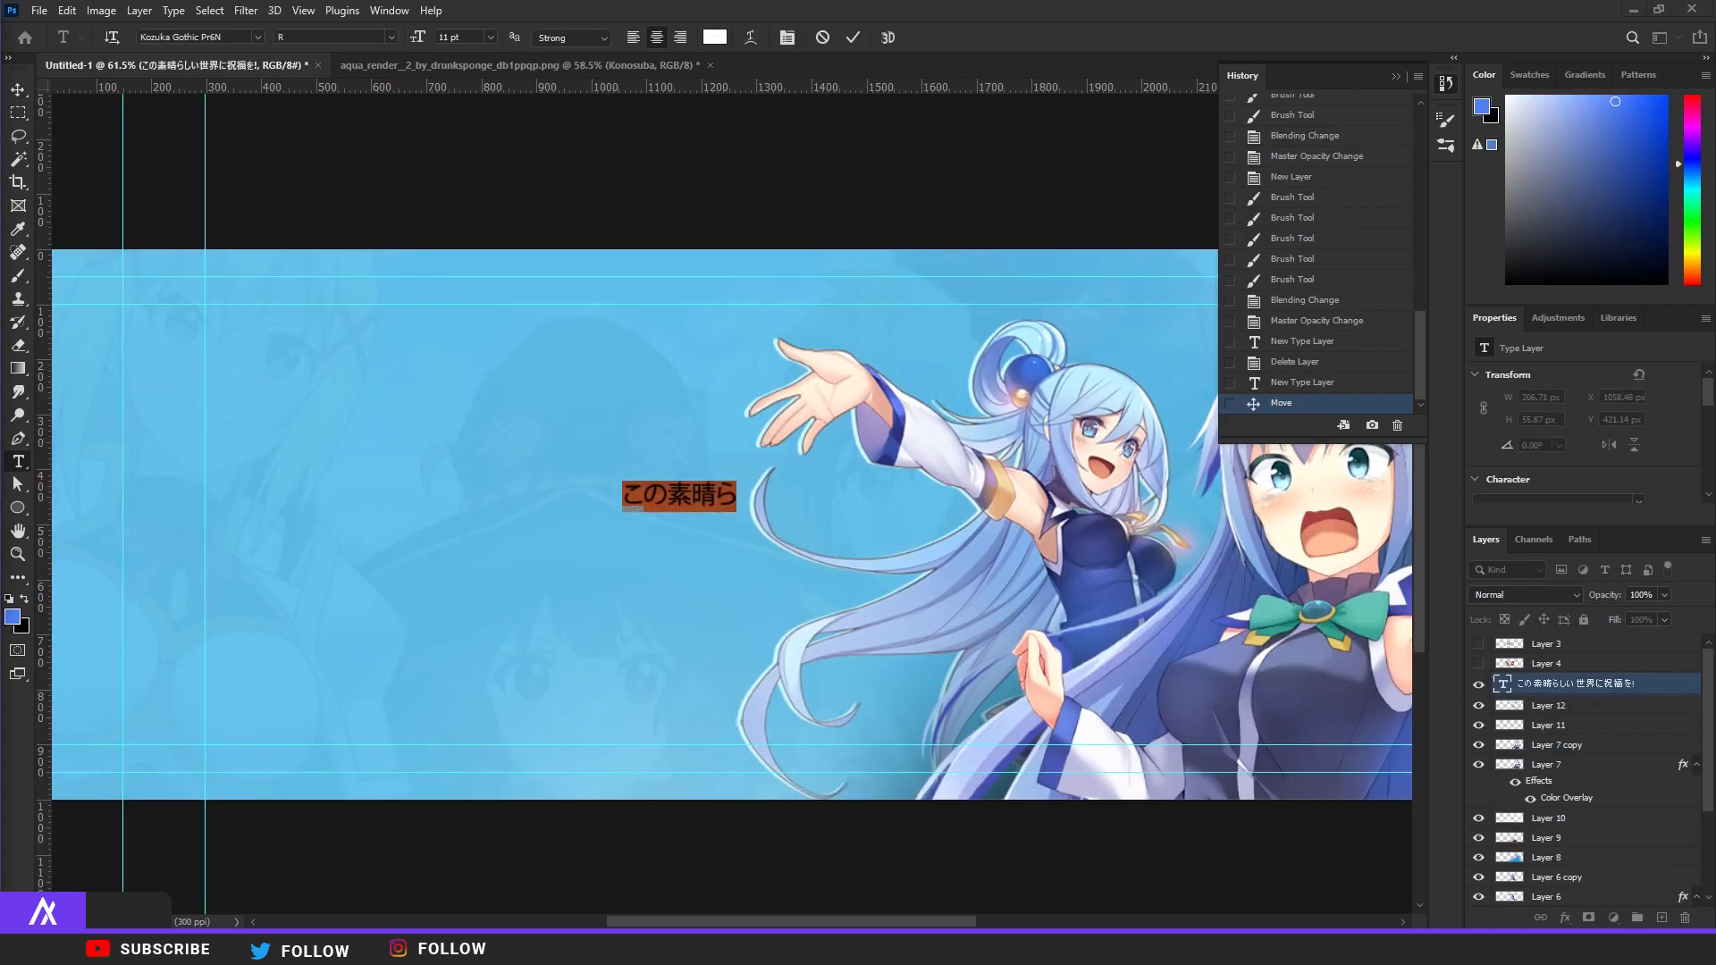
{"action": "left_click", "coordinate": [14, 618]}
{"action": "left_click_drag", "start_coordinate": [257, 559], "coordinate": [0, 536]}
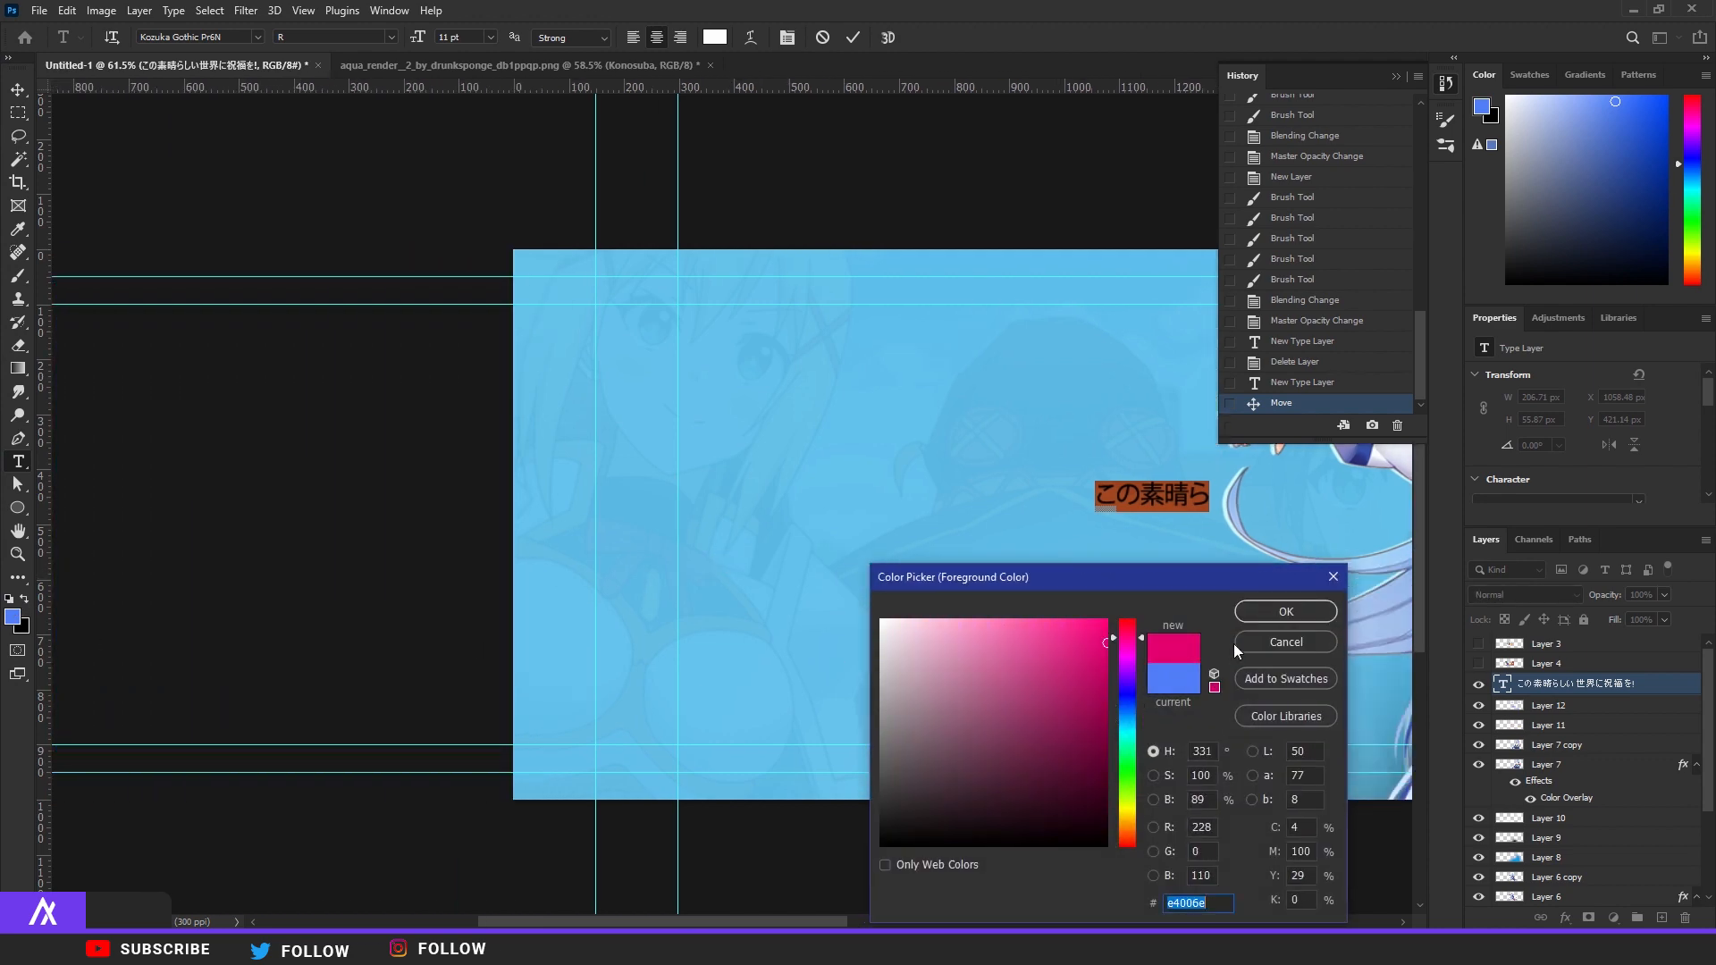
{"action": "left_click", "coordinate": [1269, 611]}
{"action": "scroll", "coordinate": [1133, 620], "scroll_direction": "down", "scroll_amount": 3}
{"action": "scroll", "coordinate": [734, 446], "scroll_direction": "up", "scroll_amount": 2}
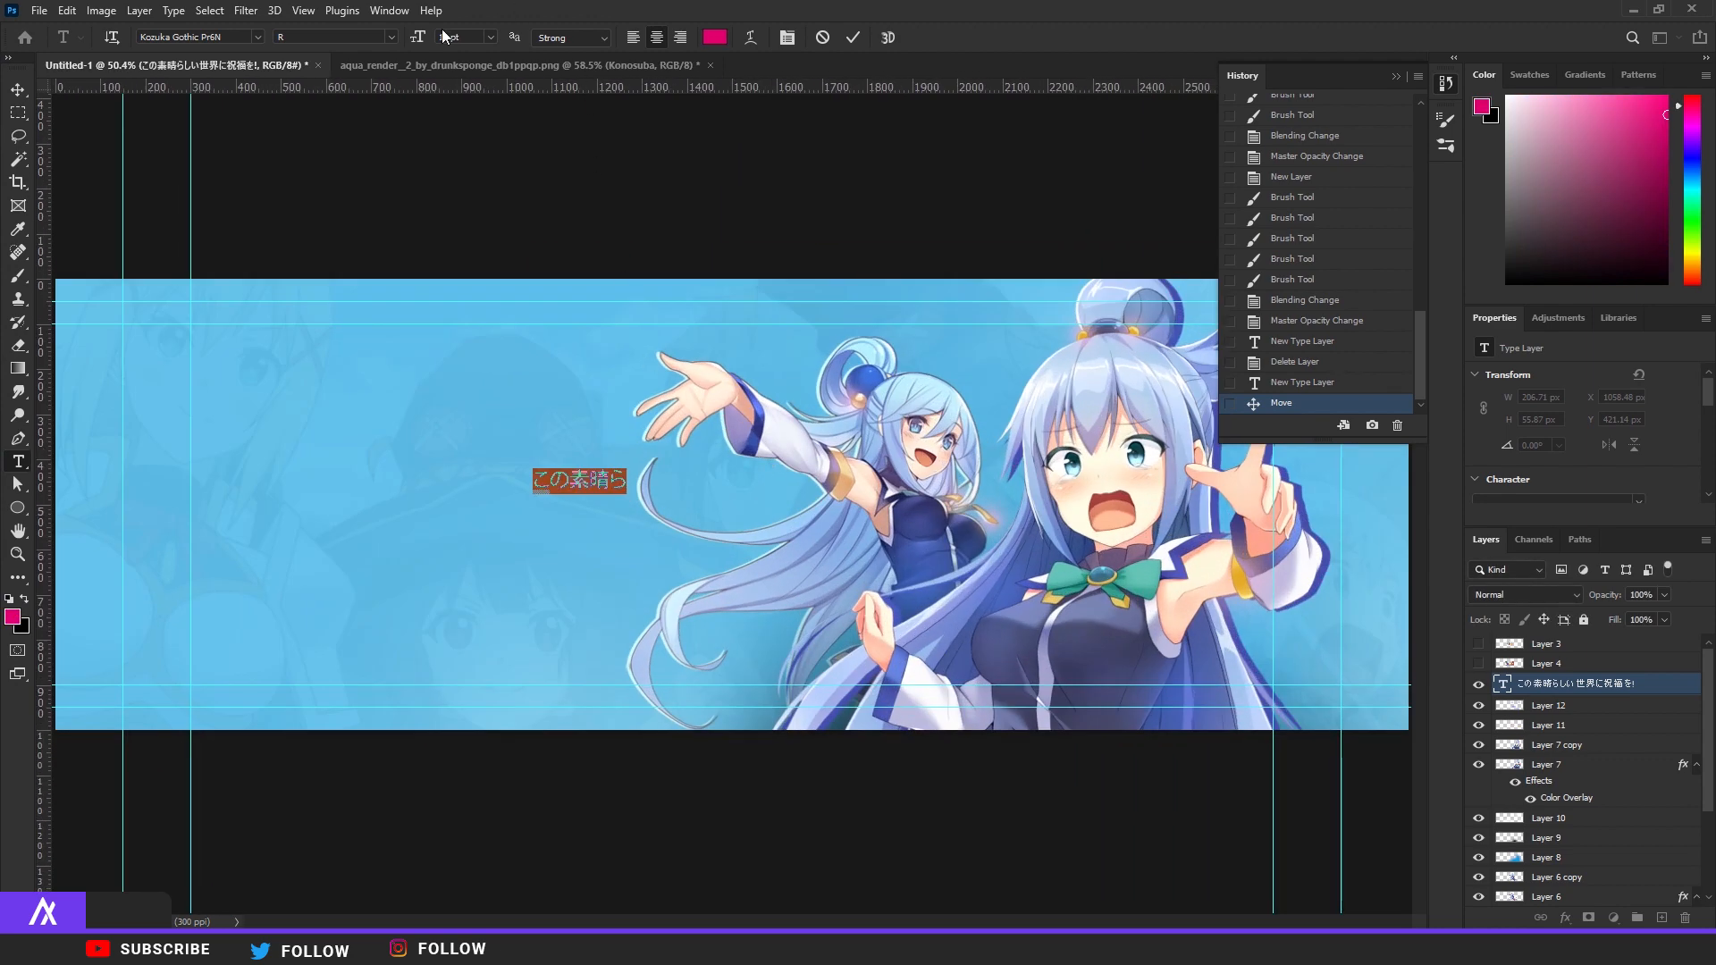
Enlarge the この素晴ら text to 71 pt and move it down and to the right, across the characters
{"action": "left_click_drag", "start_coordinate": [418, 38], "coordinate": [478, 39]}
{"action": "left_click", "coordinate": [18, 89]}
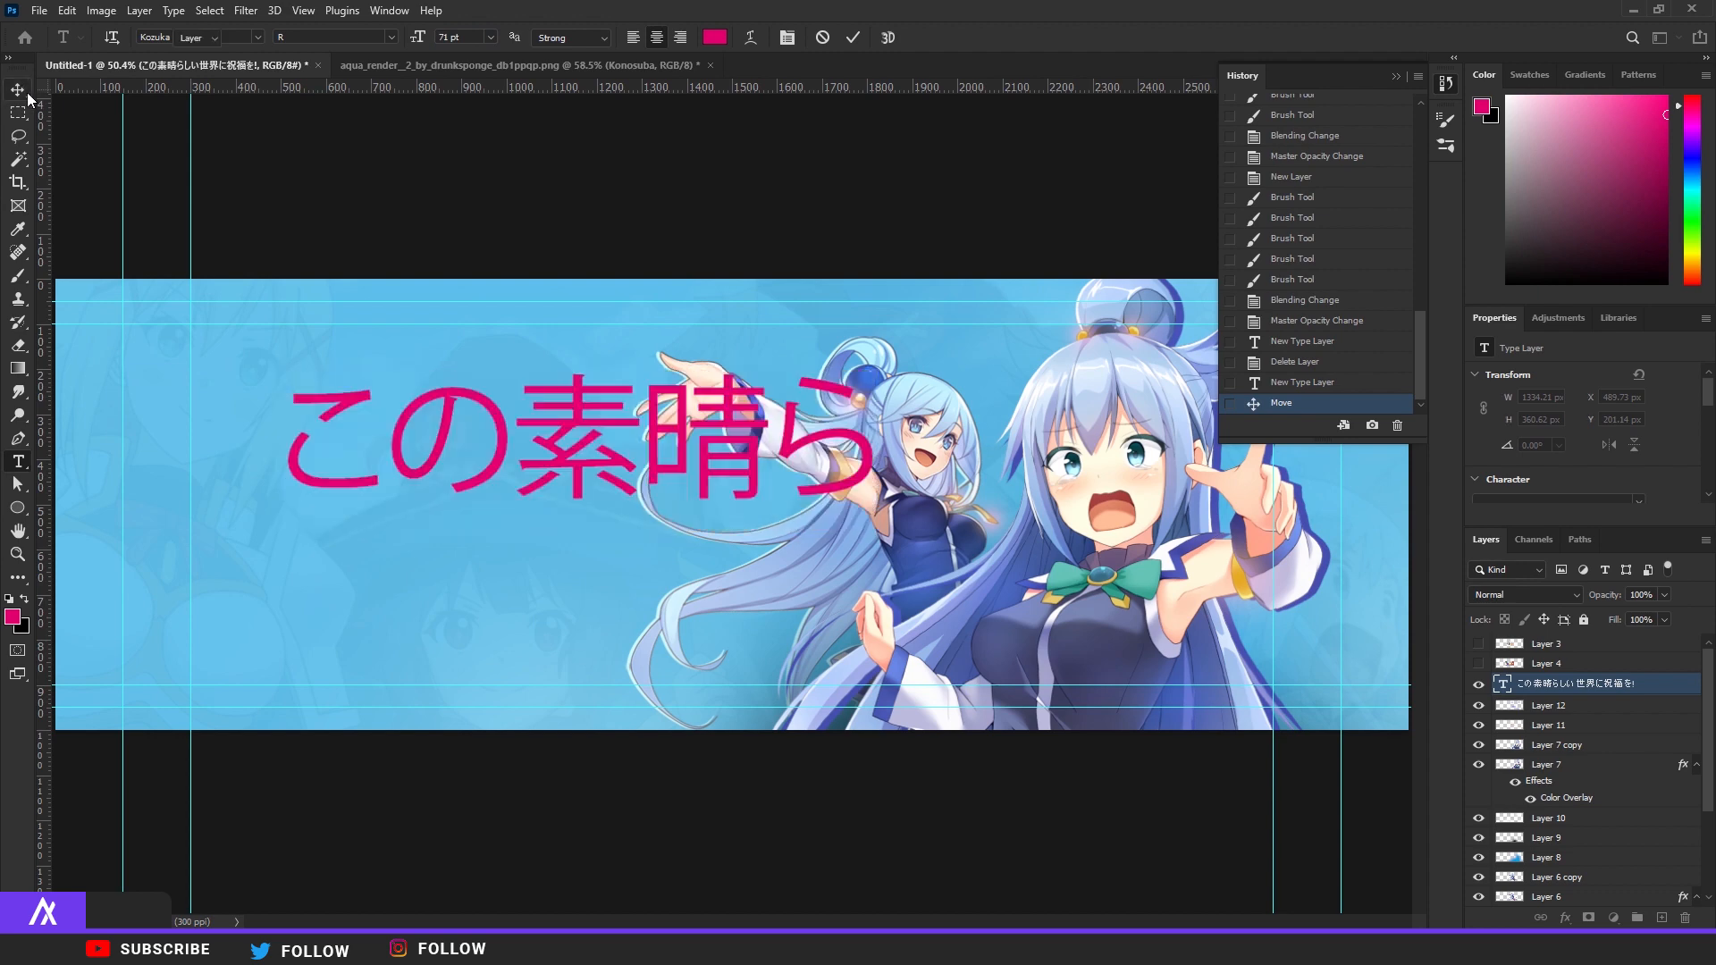
{"action": "left_click_drag", "start_coordinate": [676, 479], "coordinate": [911, 584]}
{"action": "scroll", "coordinate": [912, 584], "scroll_direction": "up", "scroll_amount": 1}
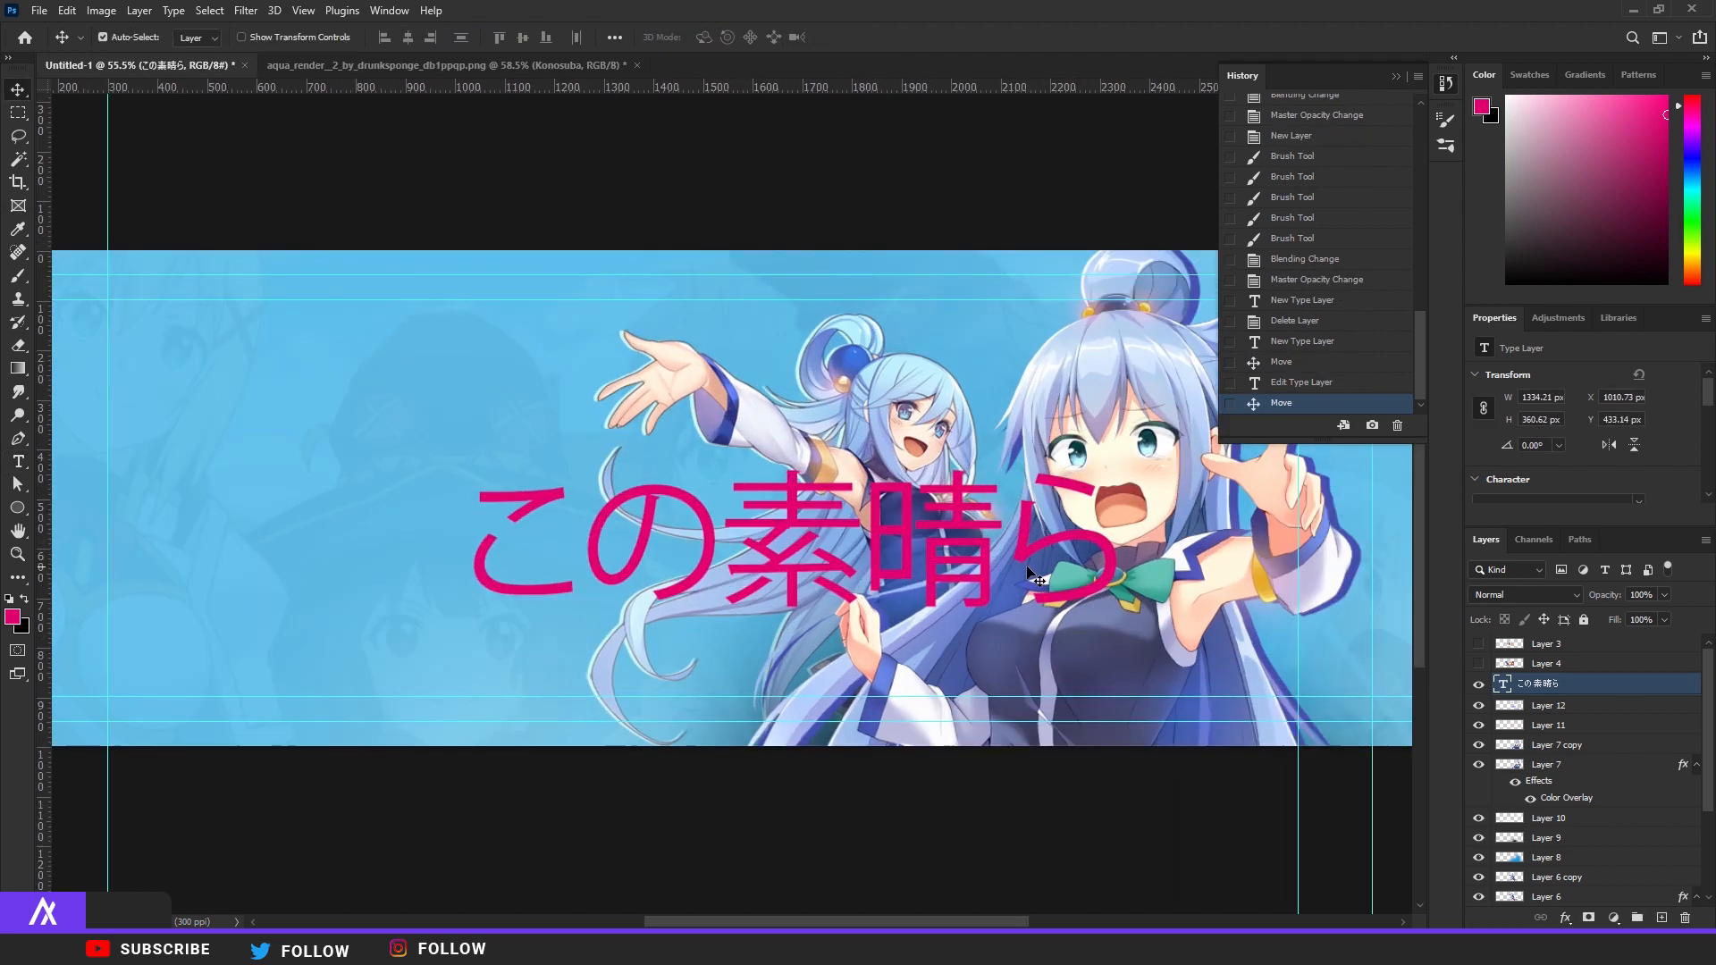
Change the font of the whole この素晴ら text to GN-KMBFont-UB-OldstyleKana
{"action": "left_click", "coordinate": [19, 461]}
{"action": "left_click_drag", "start_coordinate": [456, 524], "coordinate": [1340, 522]}
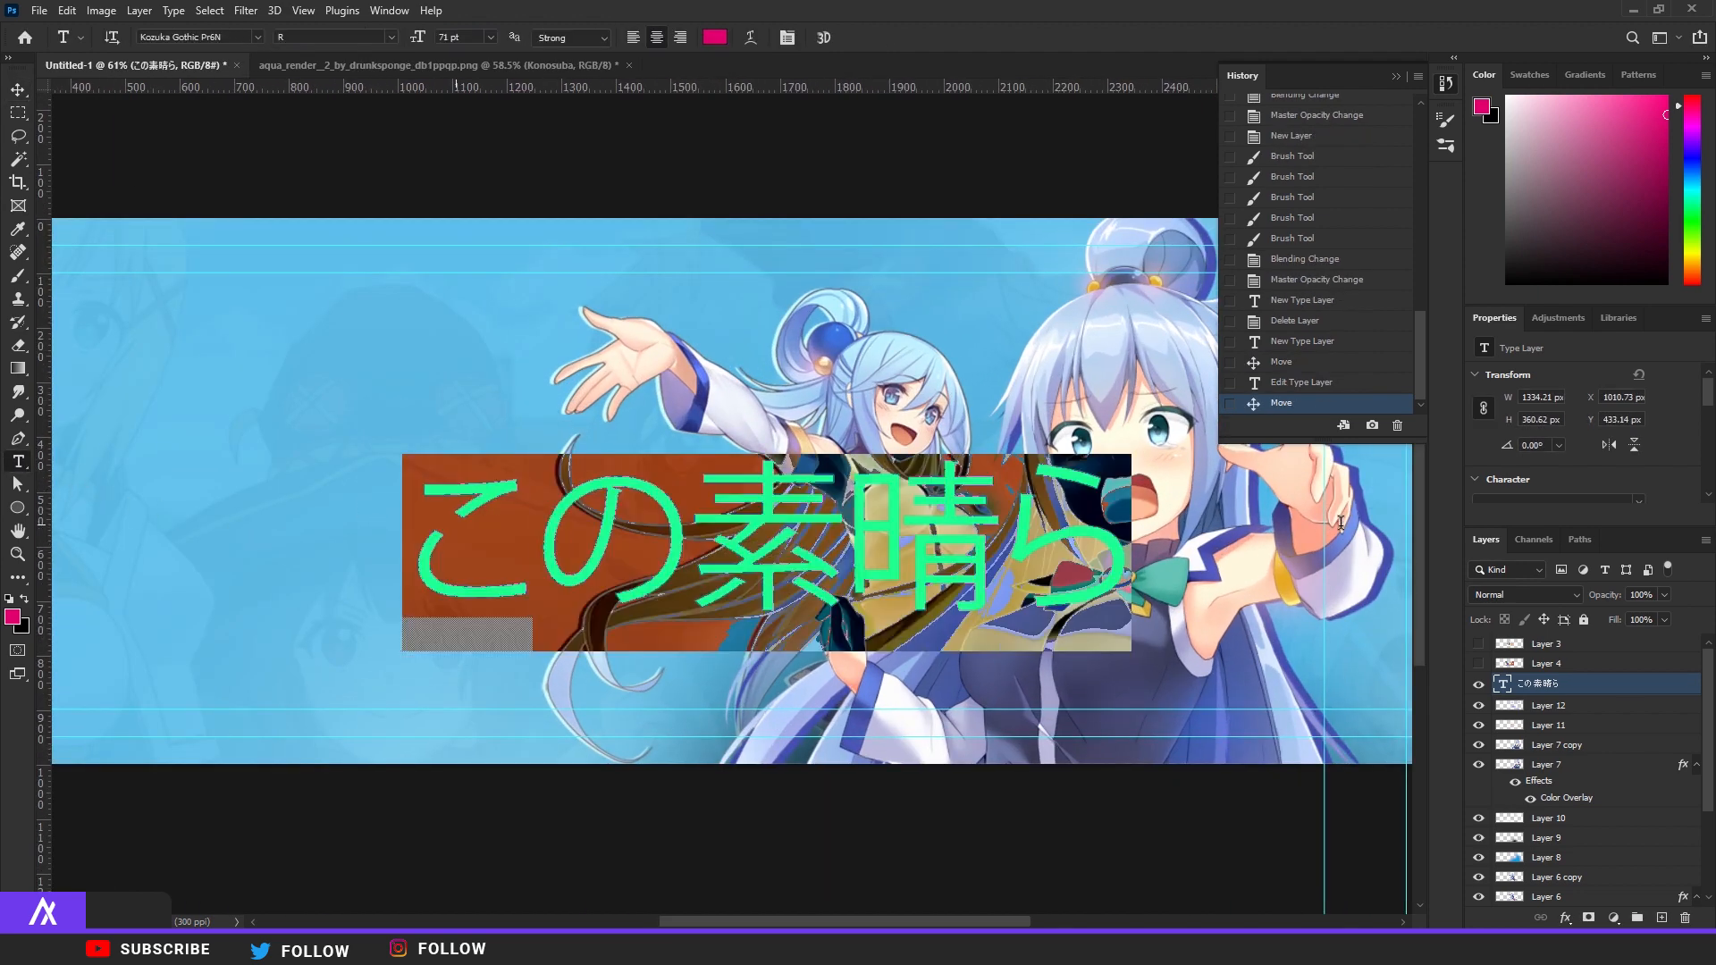
{"action": "scroll", "coordinate": [1642, 406], "scroll_direction": "down", "scroll_amount": 1}
{"action": "left_click", "coordinate": [1640, 459]}
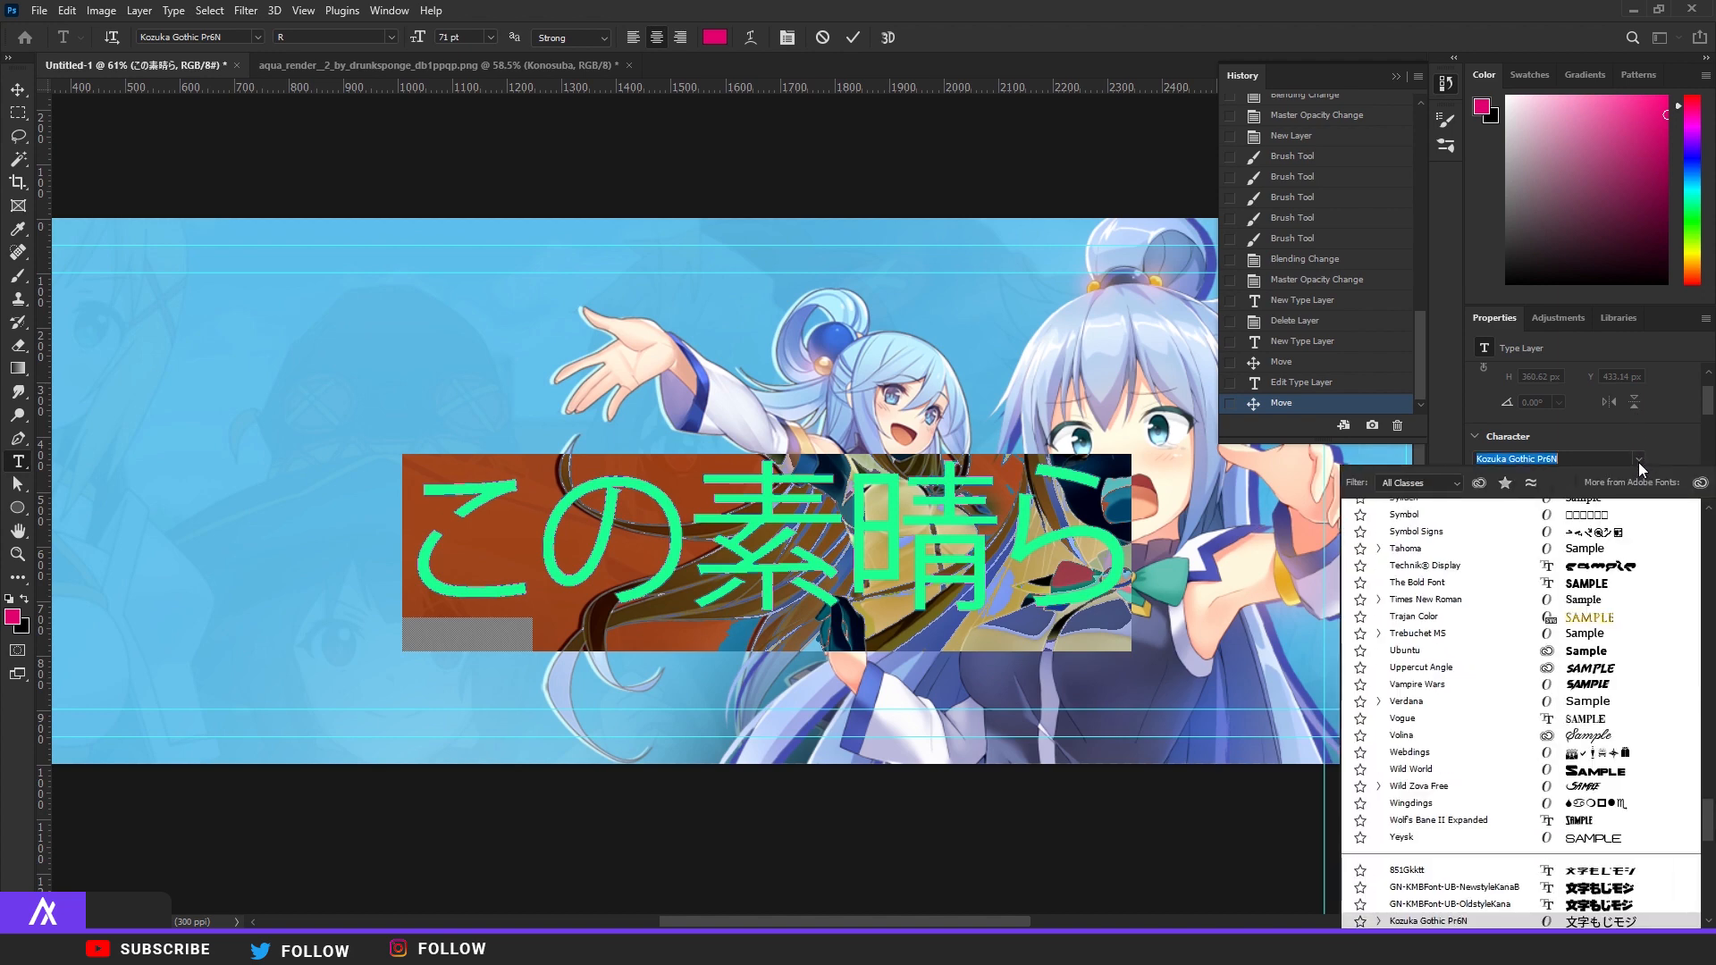
{"action": "scroll", "coordinate": [1594, 755], "scroll_direction": "down", "scroll_amount": 3}
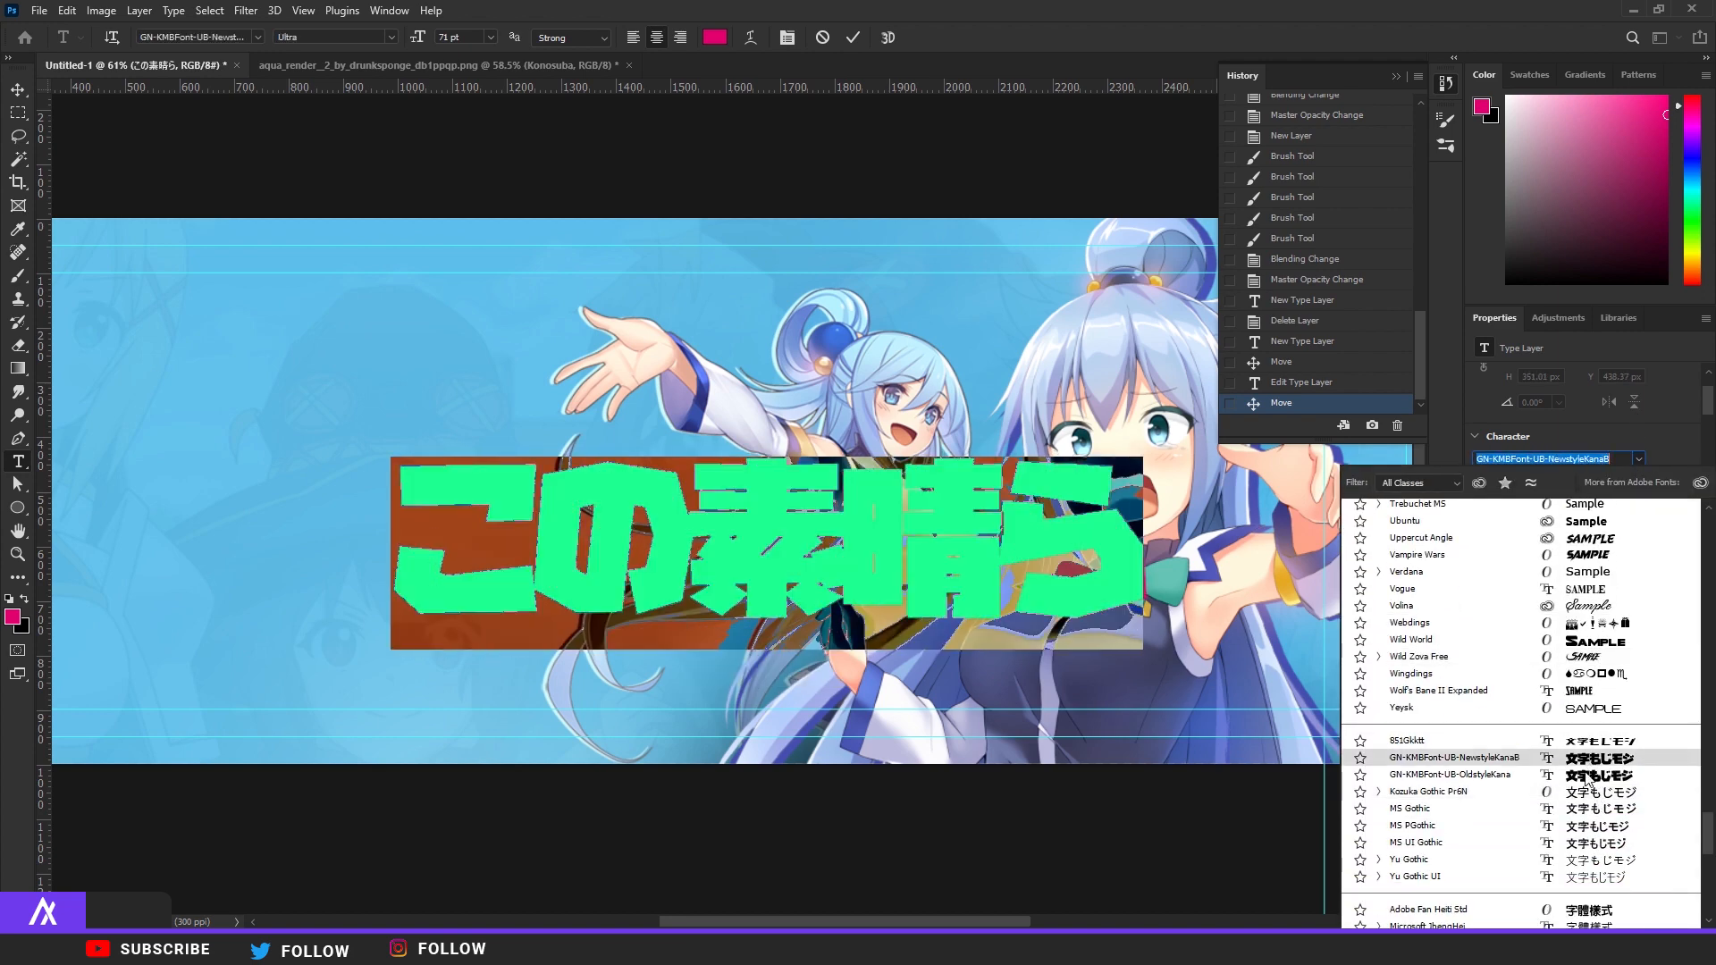
{"action": "left_click", "coordinate": [1584, 780]}
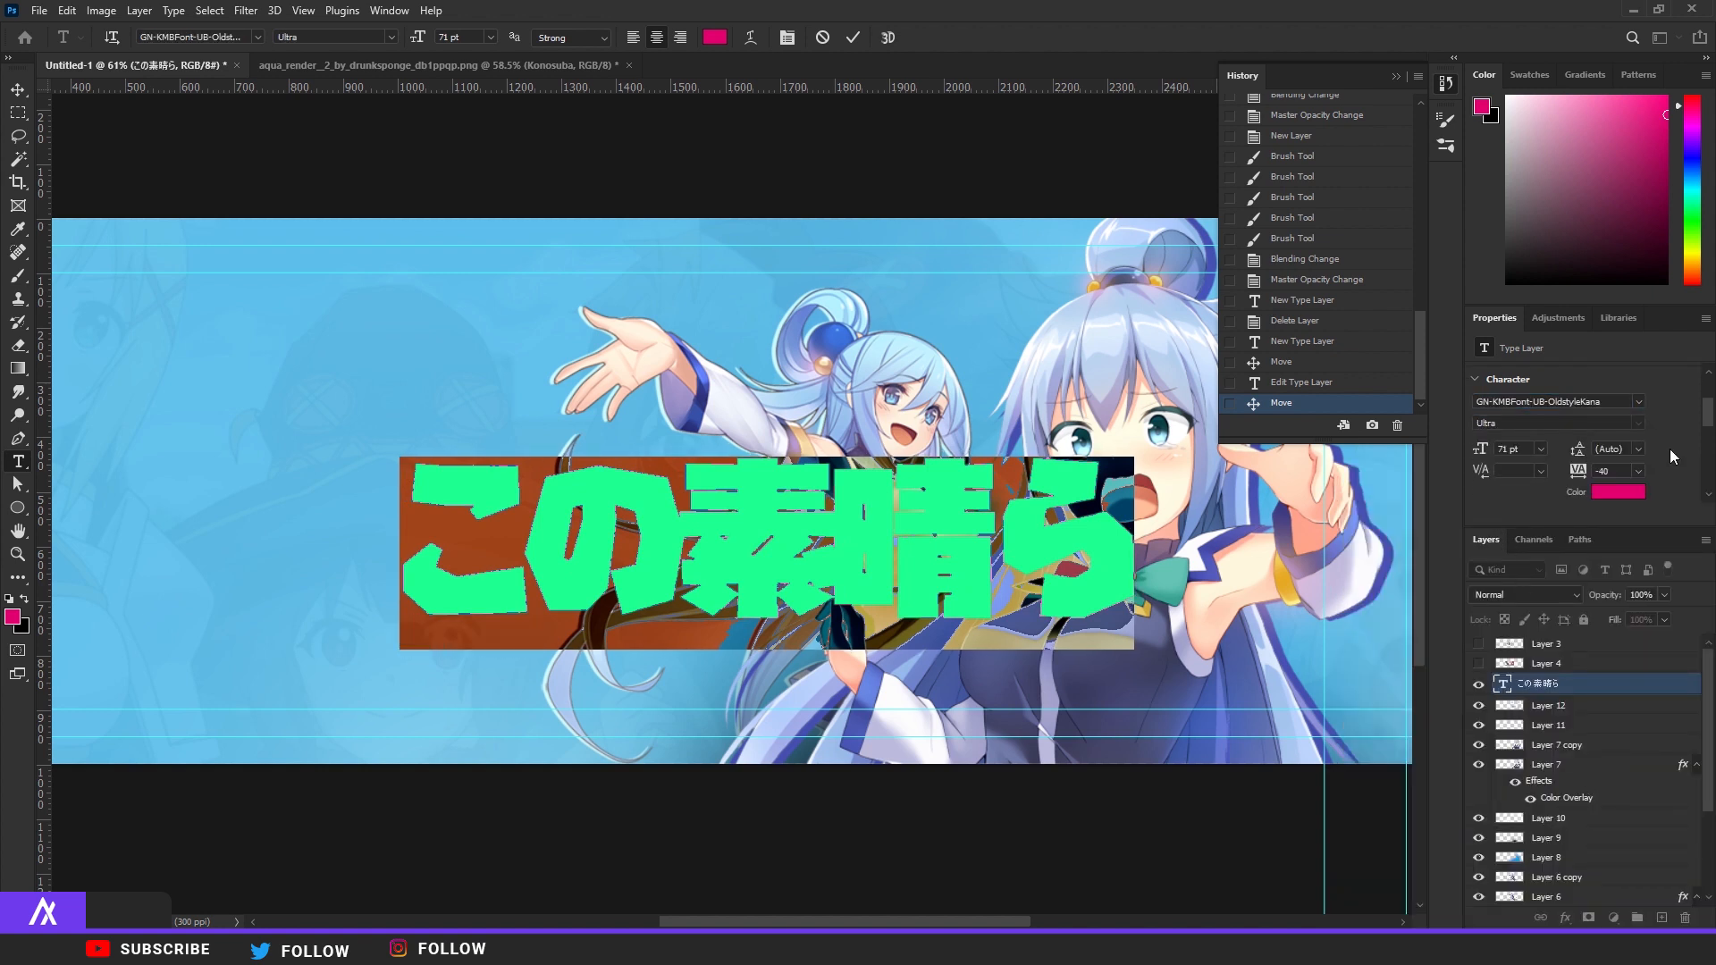
Set the tracking of the この素晴ら text to 0
{"action": "left_click", "coordinate": [1582, 474]}
{"action": "type", "text": "0"}
{"action": "key", "text": "Return"}
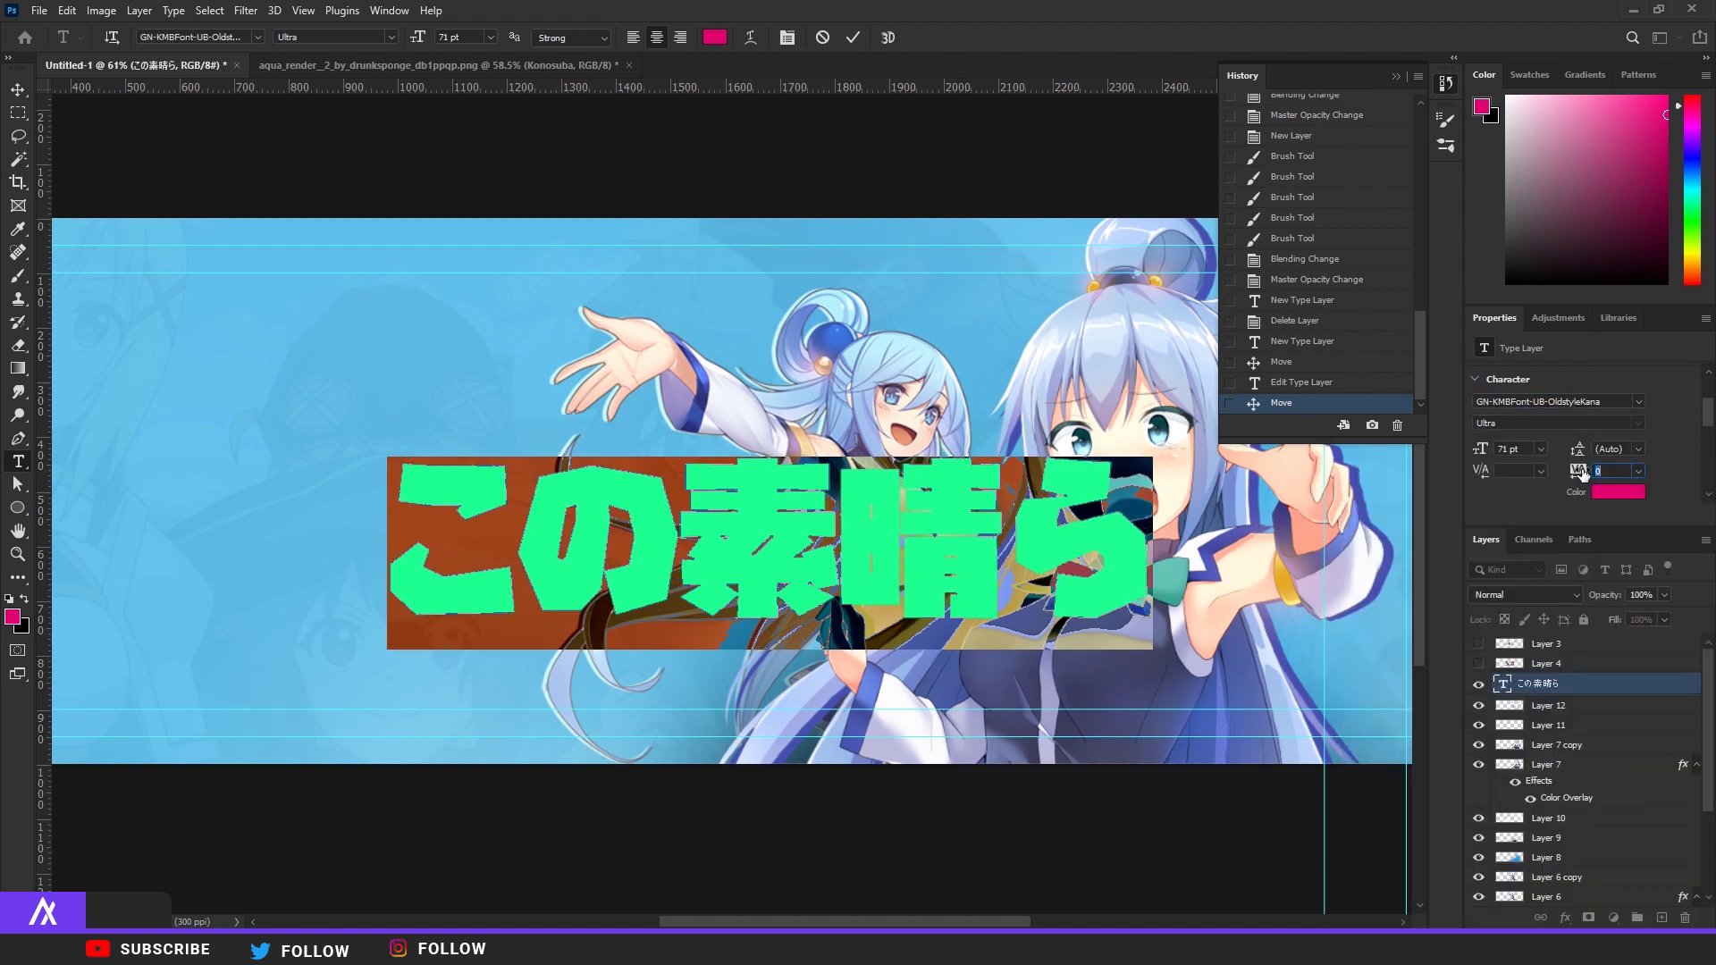
Recolour only the character の in the title to orange ef8200
{"action": "left_click", "coordinate": [861, 548]}
{"action": "left_click_drag", "start_coordinate": [679, 537], "coordinate": [551, 530]}
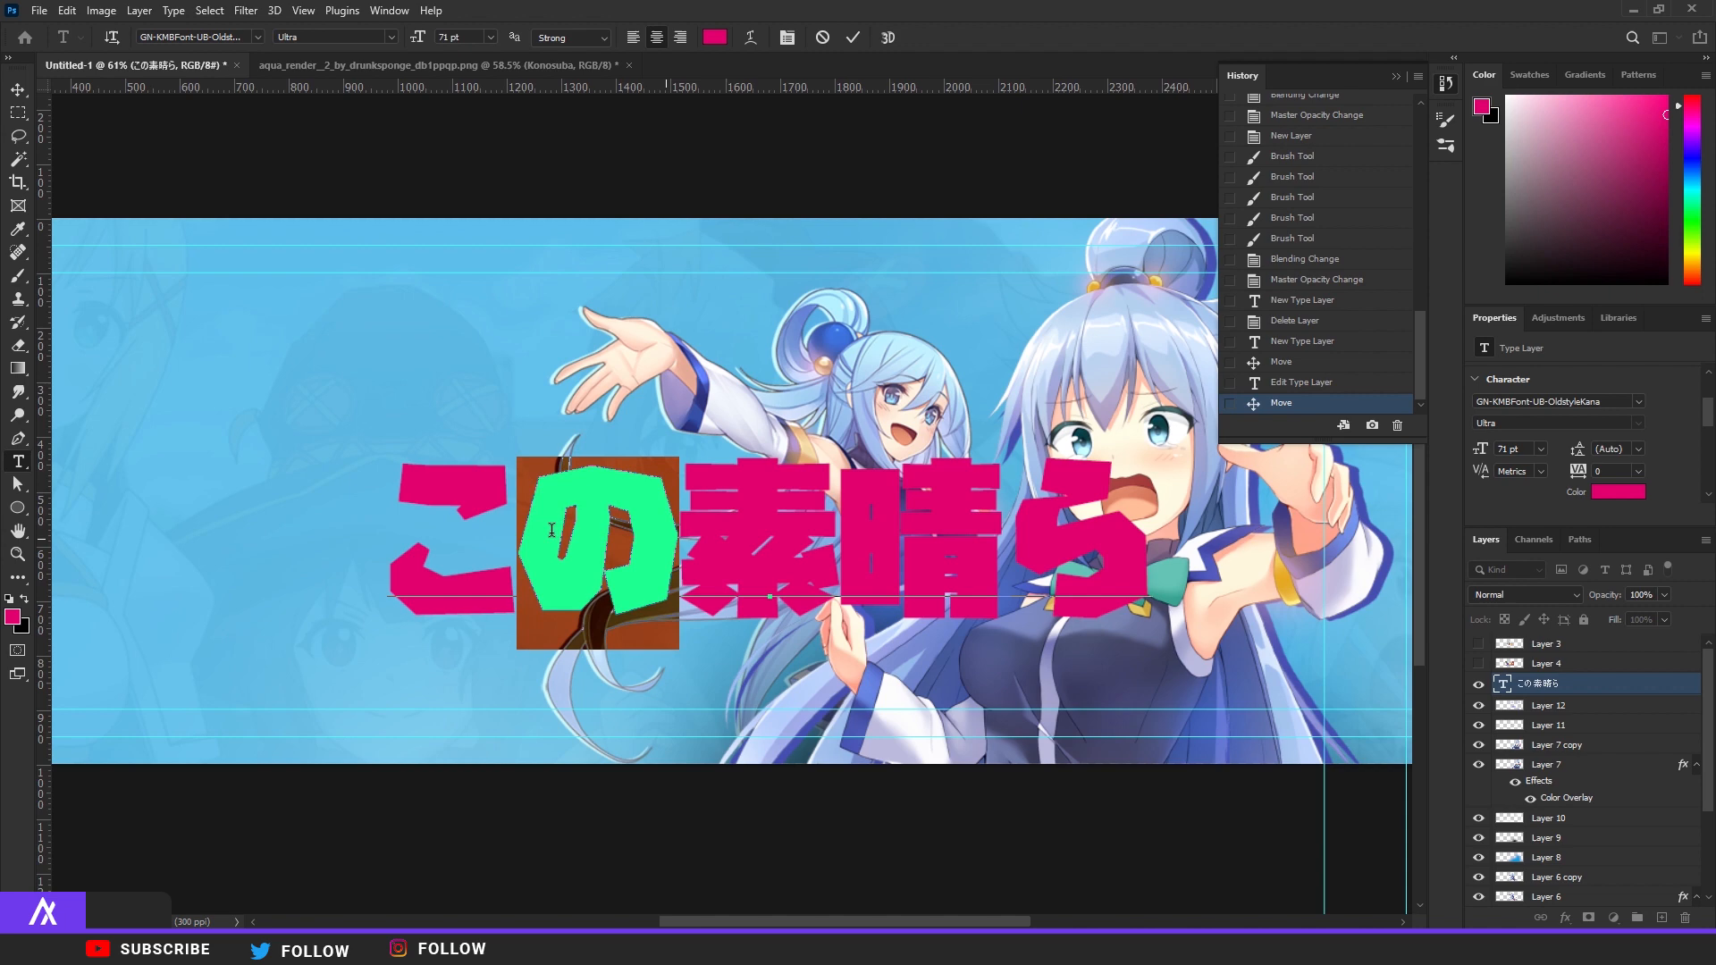
{"action": "left_click", "coordinate": [1617, 494]}
{"action": "left_click_drag", "start_coordinate": [447, 519], "coordinate": [2, 572]}
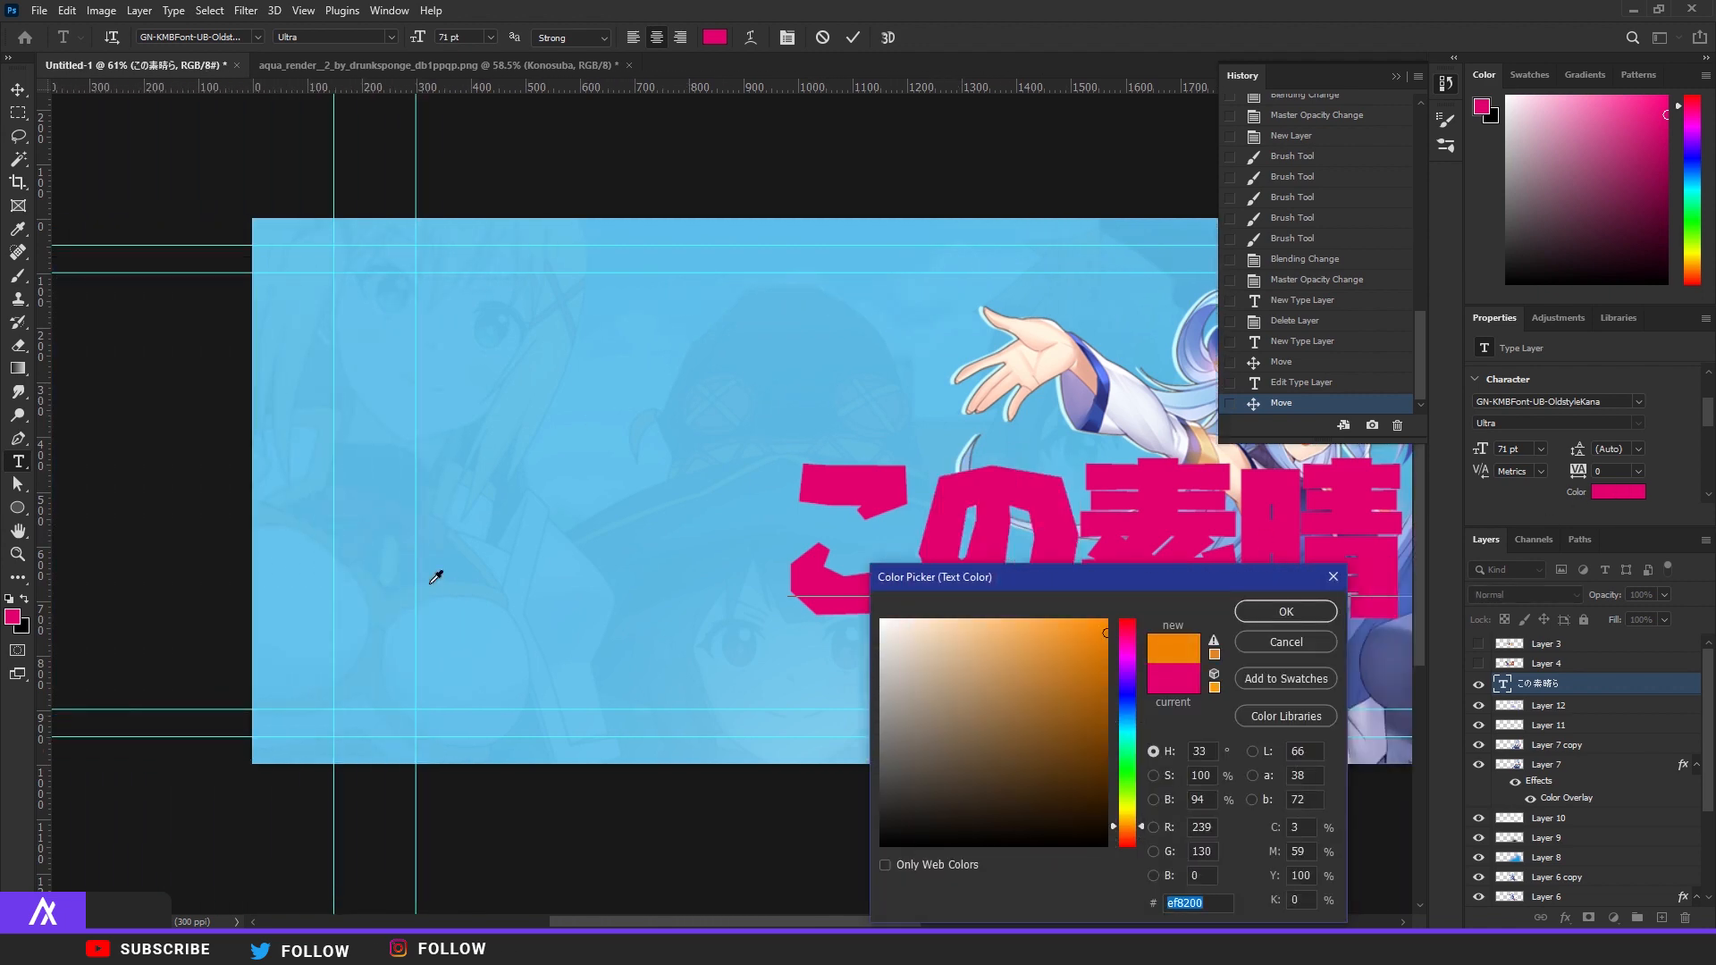
{"action": "left_click", "coordinate": [1286, 612]}
Recolour the character 晴 in the title to orange ef8200, sampled from the の character
{"action": "left_click_drag", "start_coordinate": [1241, 554], "coordinate": [1388, 557]}
{"action": "key", "text": "ctrl+0"}
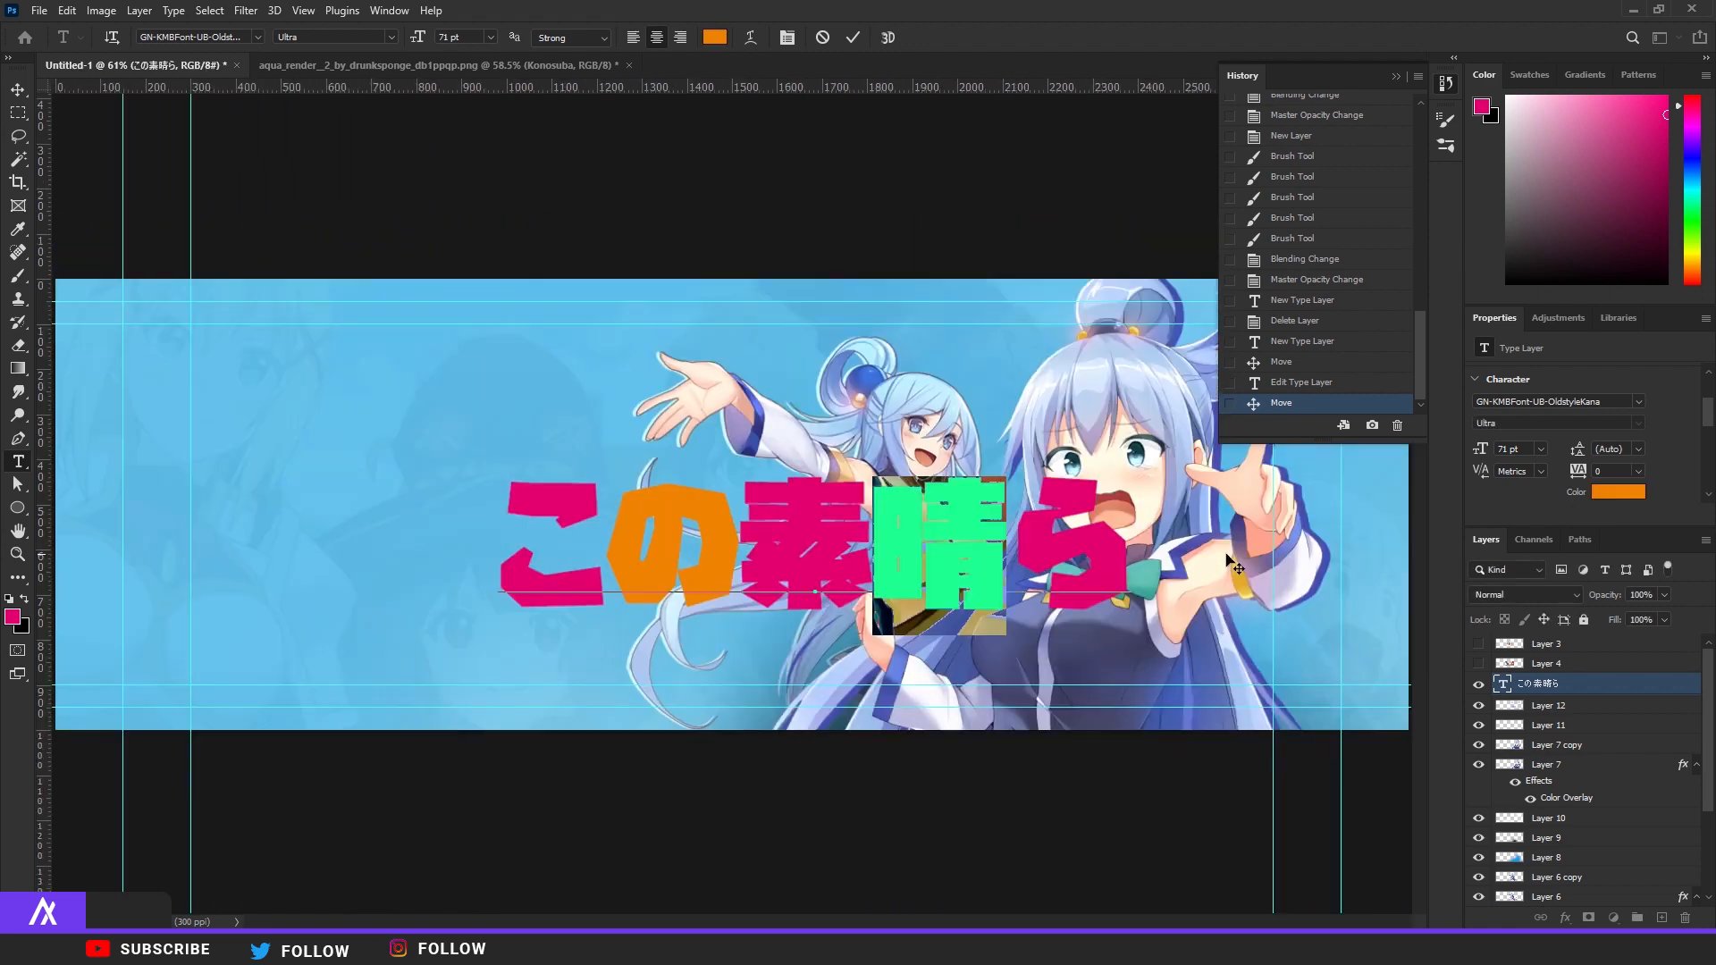
{"action": "key", "text": "ctrl+minus"}
{"action": "left_click", "coordinate": [1617, 494]}
{"action": "left_click", "coordinate": [722, 507]}
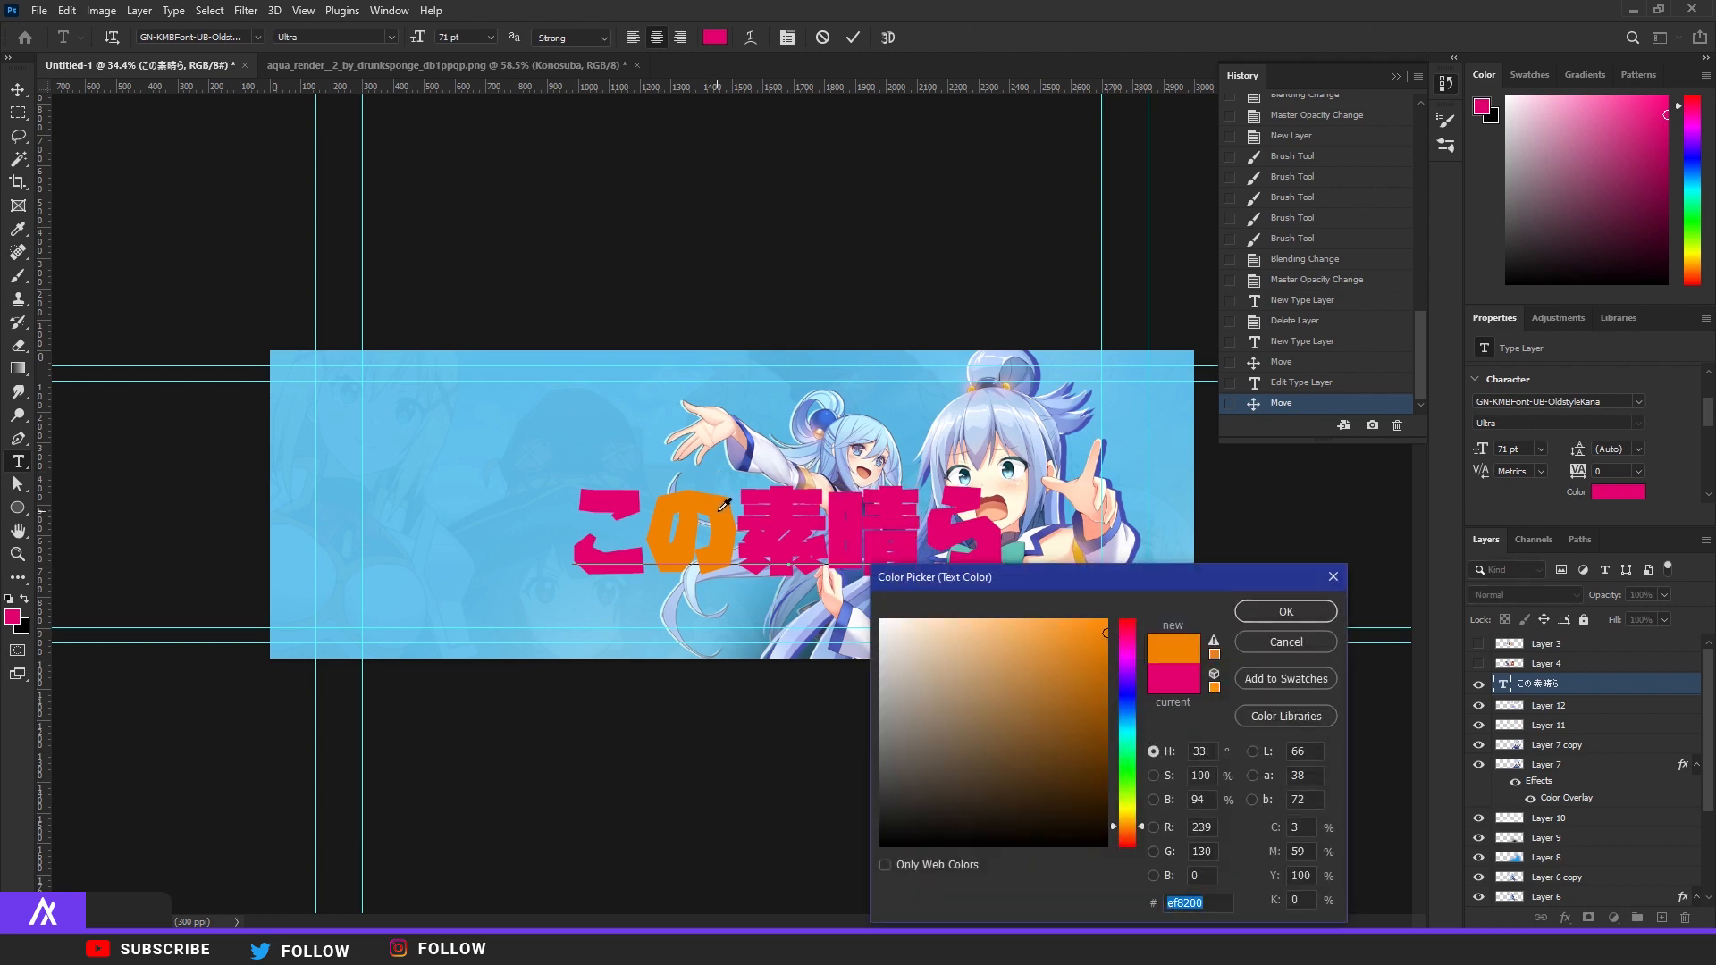
{"action": "left_click", "coordinate": [1289, 614]}
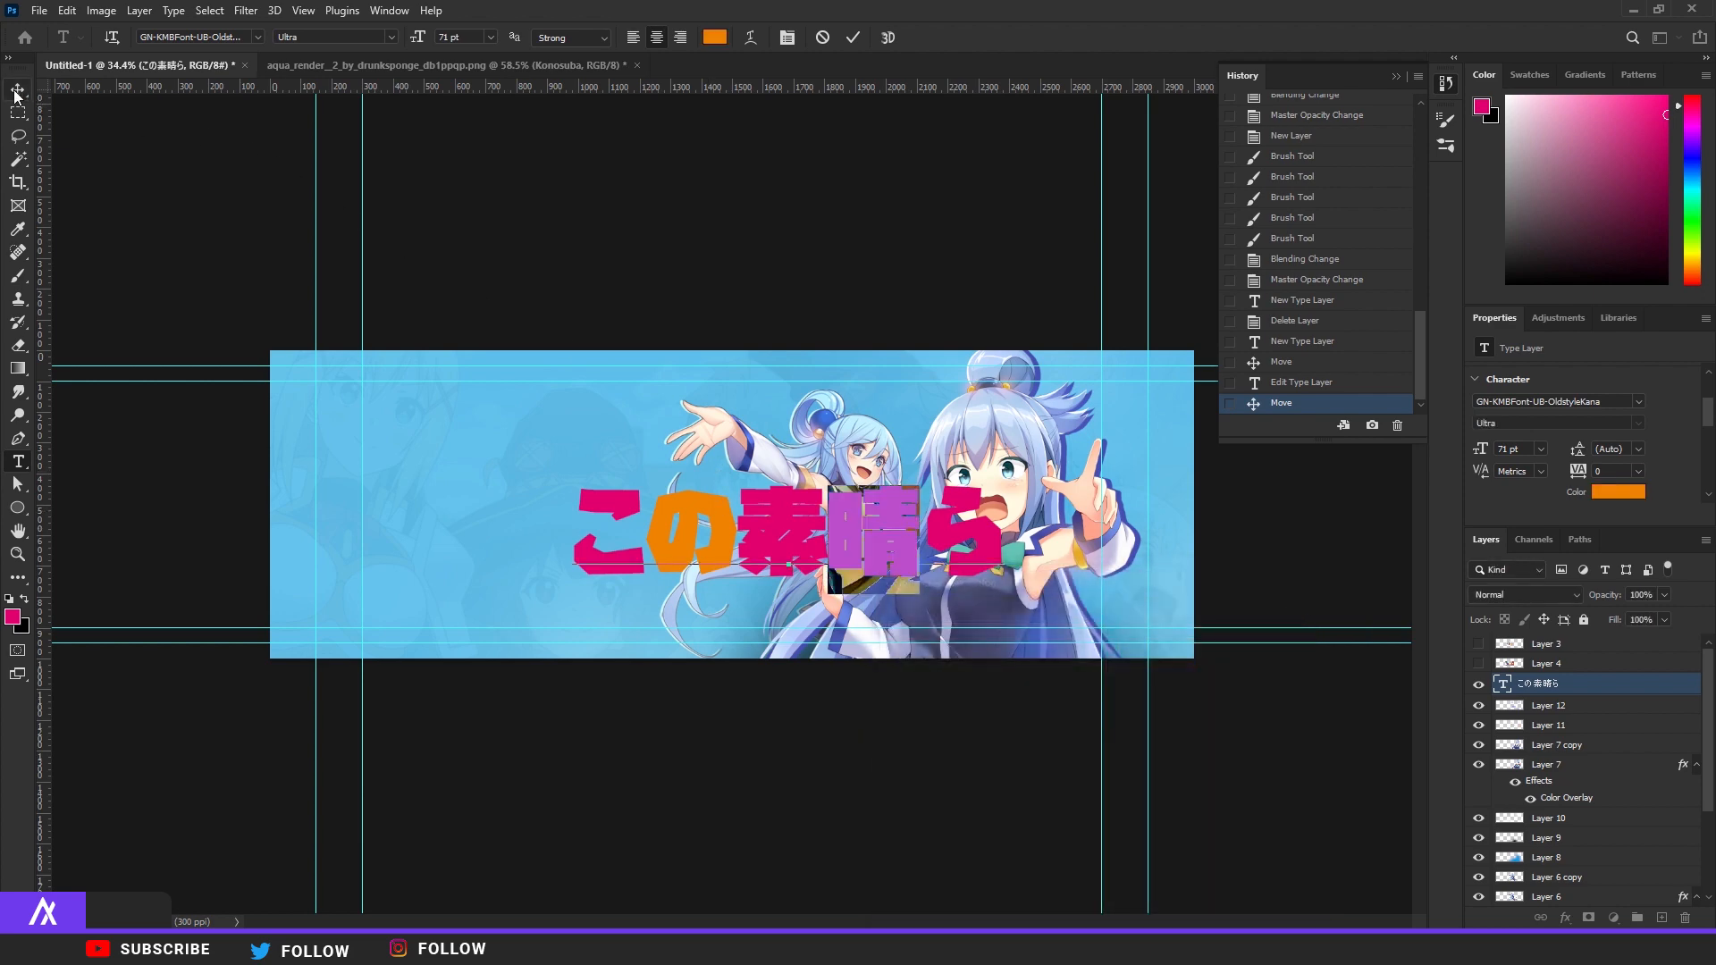
Add an outside stroke in white ffffff at 100% opacity around the この素晴ら title and adjust its size
{"action": "left_click", "coordinate": [16, 93]}
{"action": "scroll", "coordinate": [804, 515], "scroll_direction": "up", "scroll_amount": 5}
{"action": "double_click", "coordinate": [1622, 697]}
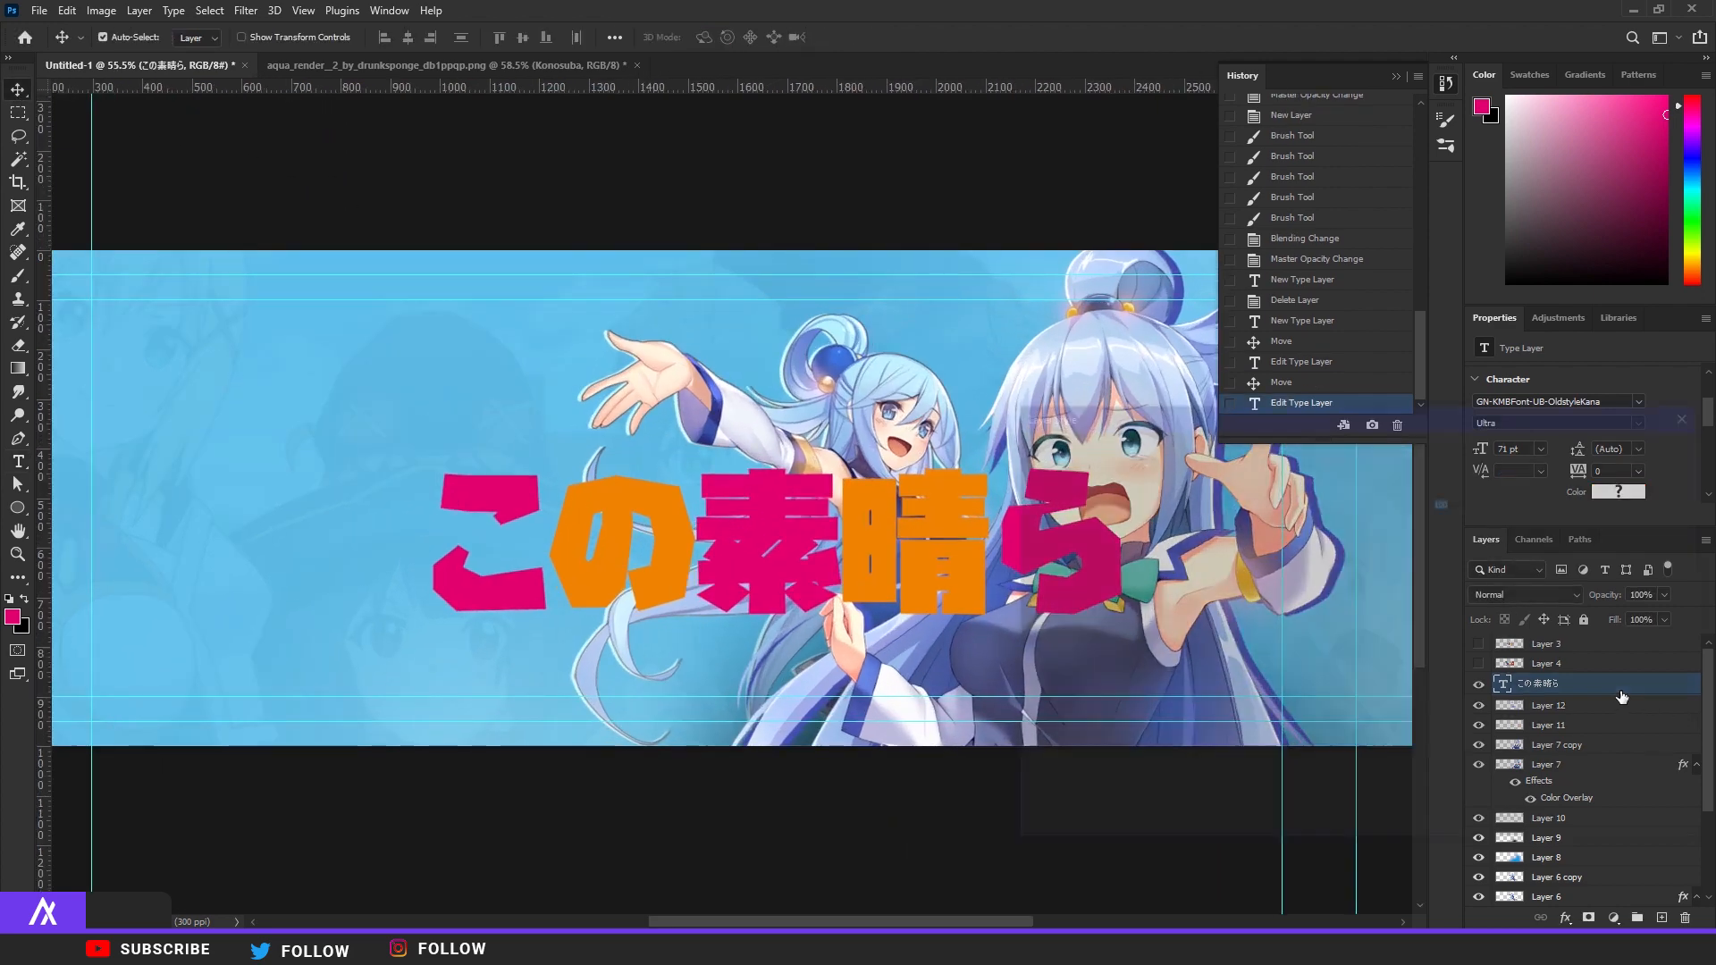
{"action": "left_click", "coordinate": [1069, 566]}
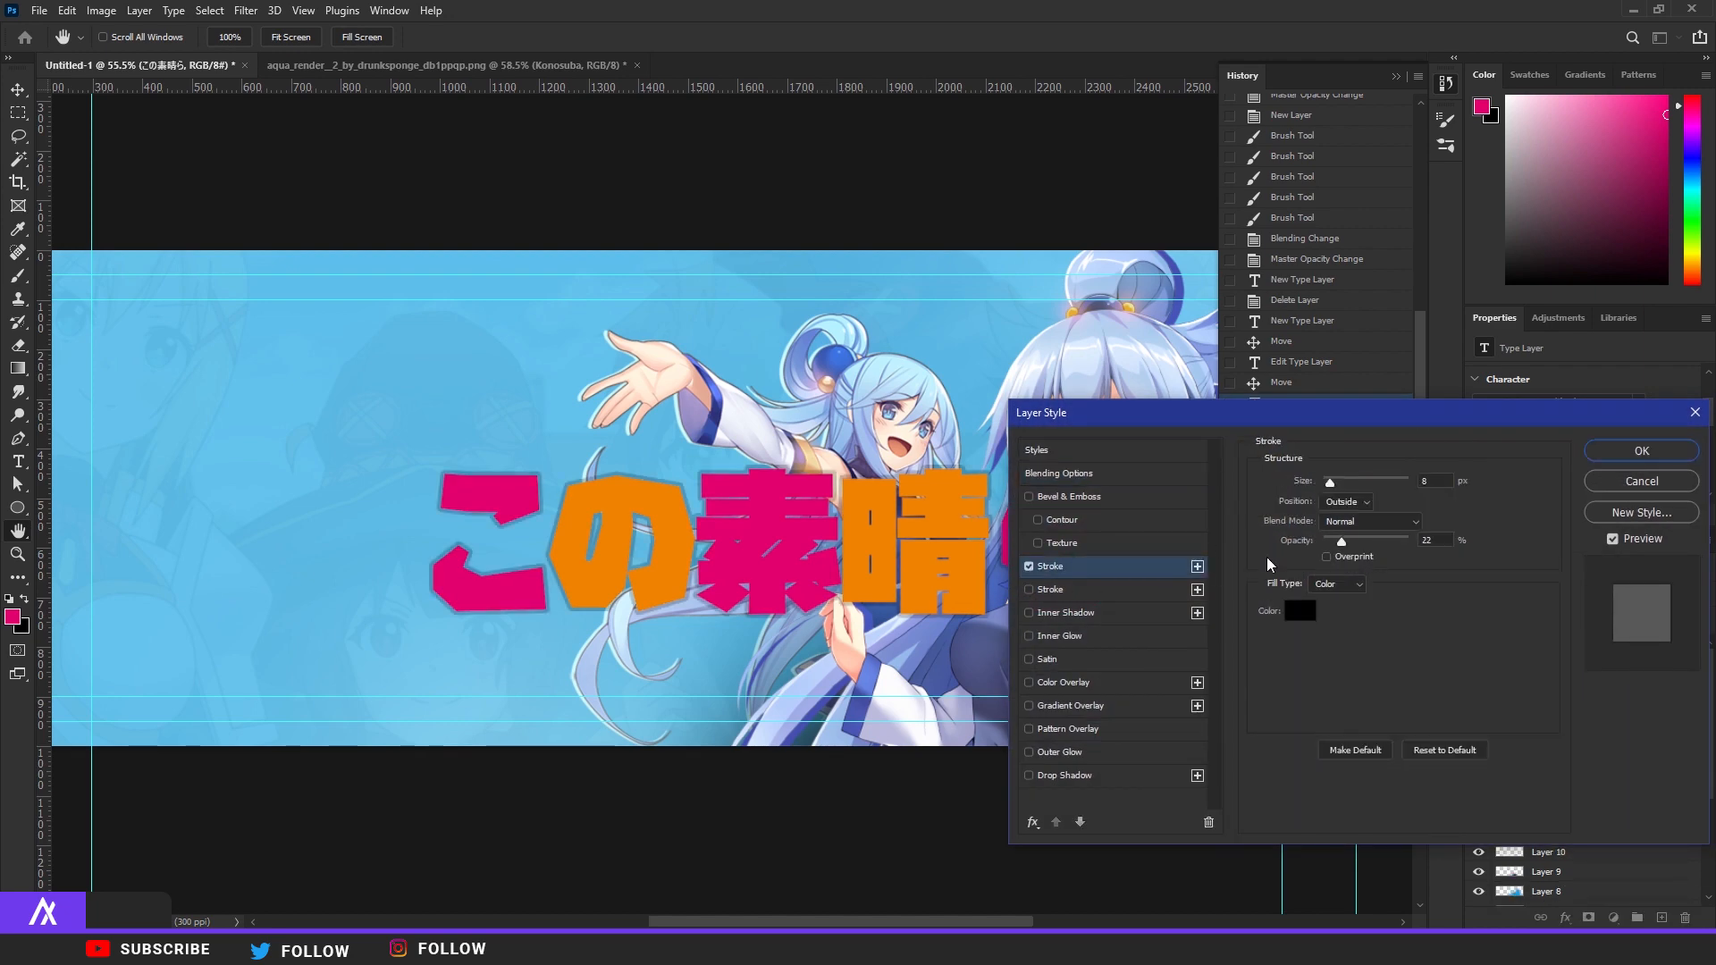
{"action": "left_click_drag", "start_coordinate": [1341, 543], "coordinate": [1414, 544]}
{"action": "left_click", "coordinate": [1287, 614]}
{"action": "type", "text": "ffffff"}
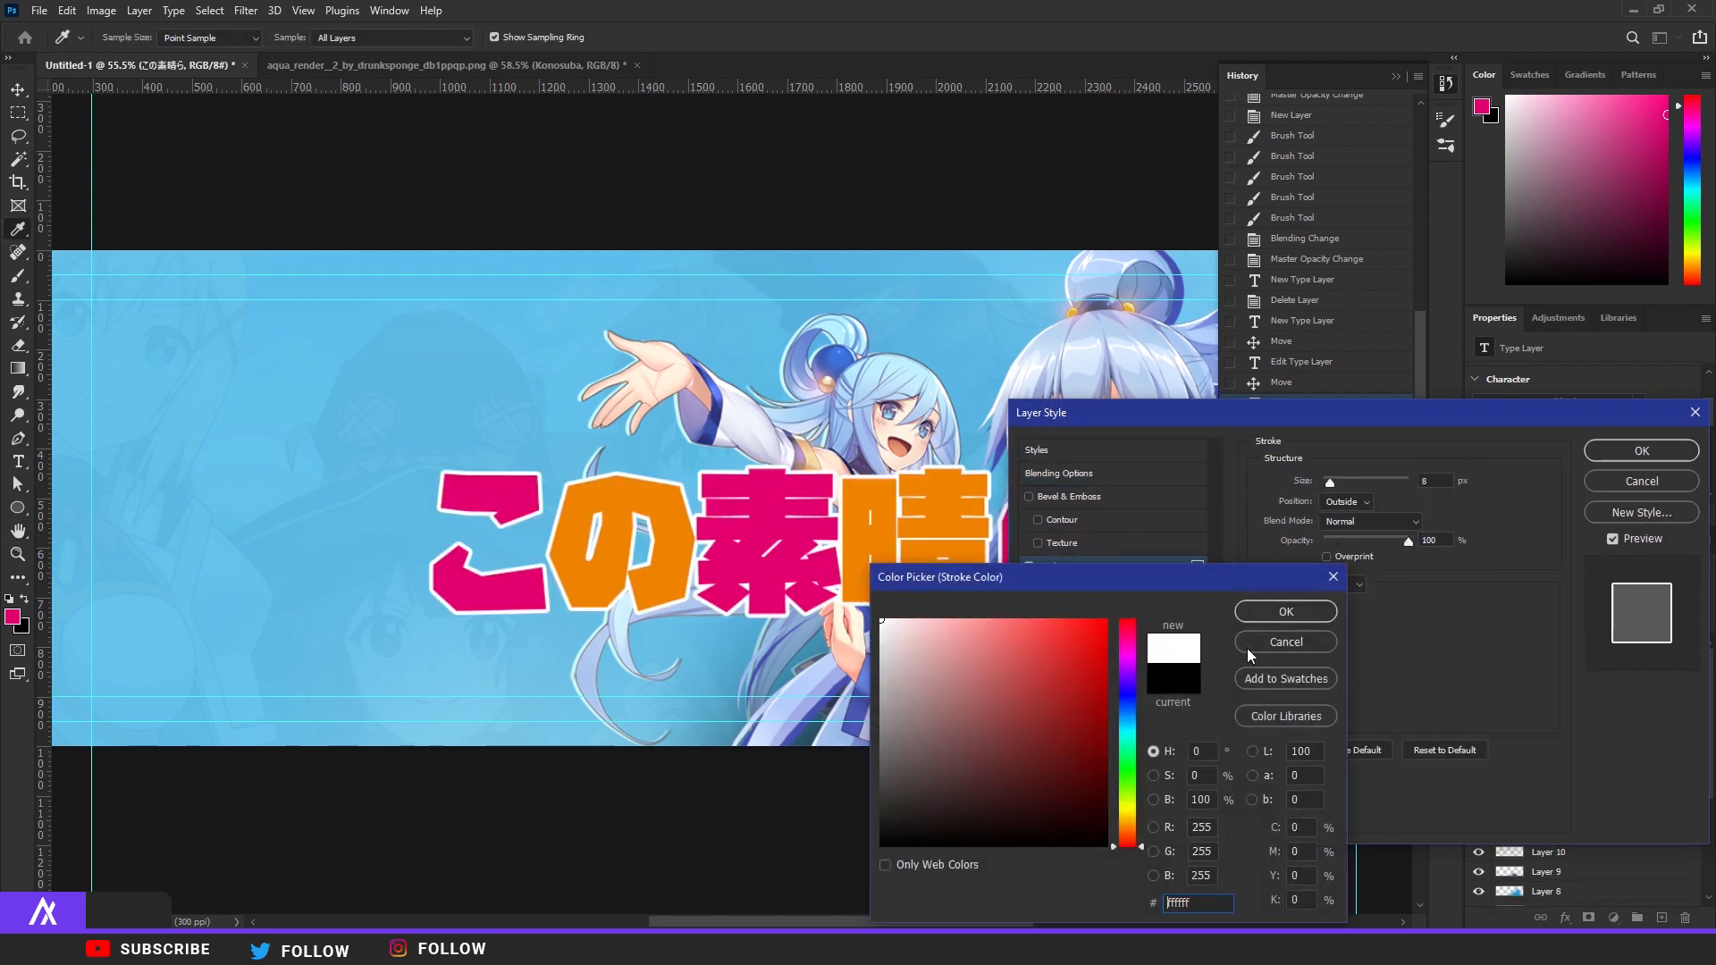
{"action": "left_click", "coordinate": [1287, 611]}
{"action": "left_click_drag", "start_coordinate": [1333, 486], "coordinate": [1338, 485]}
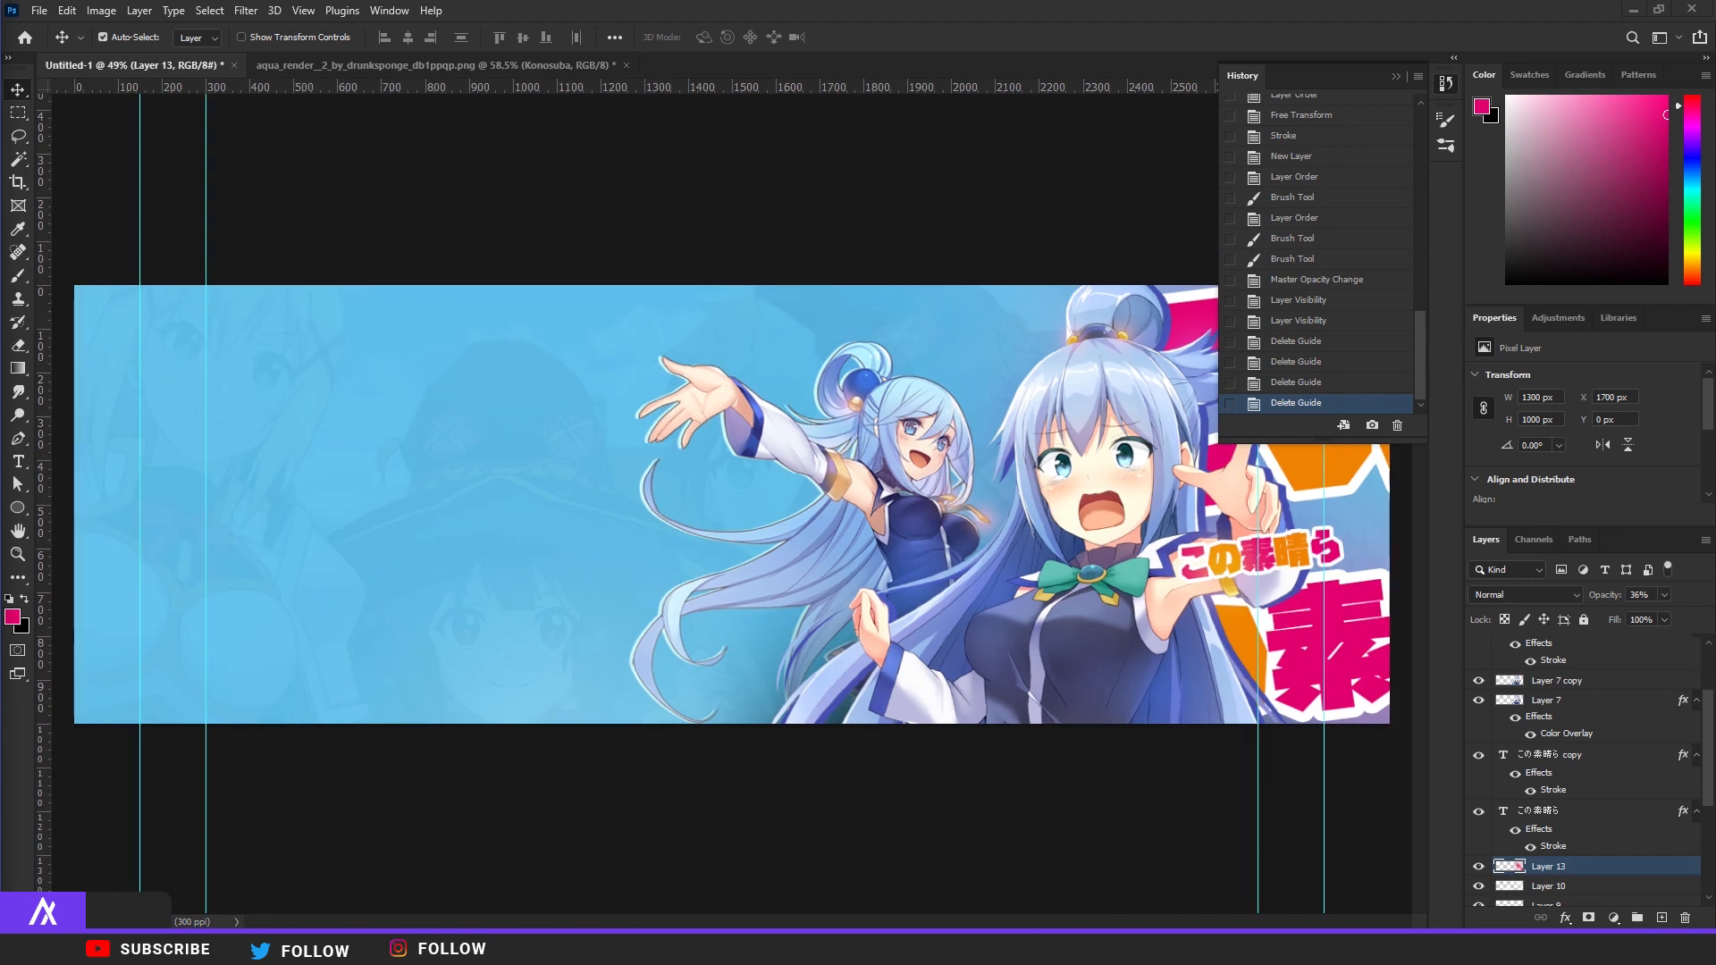
Add a new text layer reading xpress over the empty blue area of the banner
{"action": "key", "text": "t"}
{"action": "left_click", "coordinate": [256, 485]}
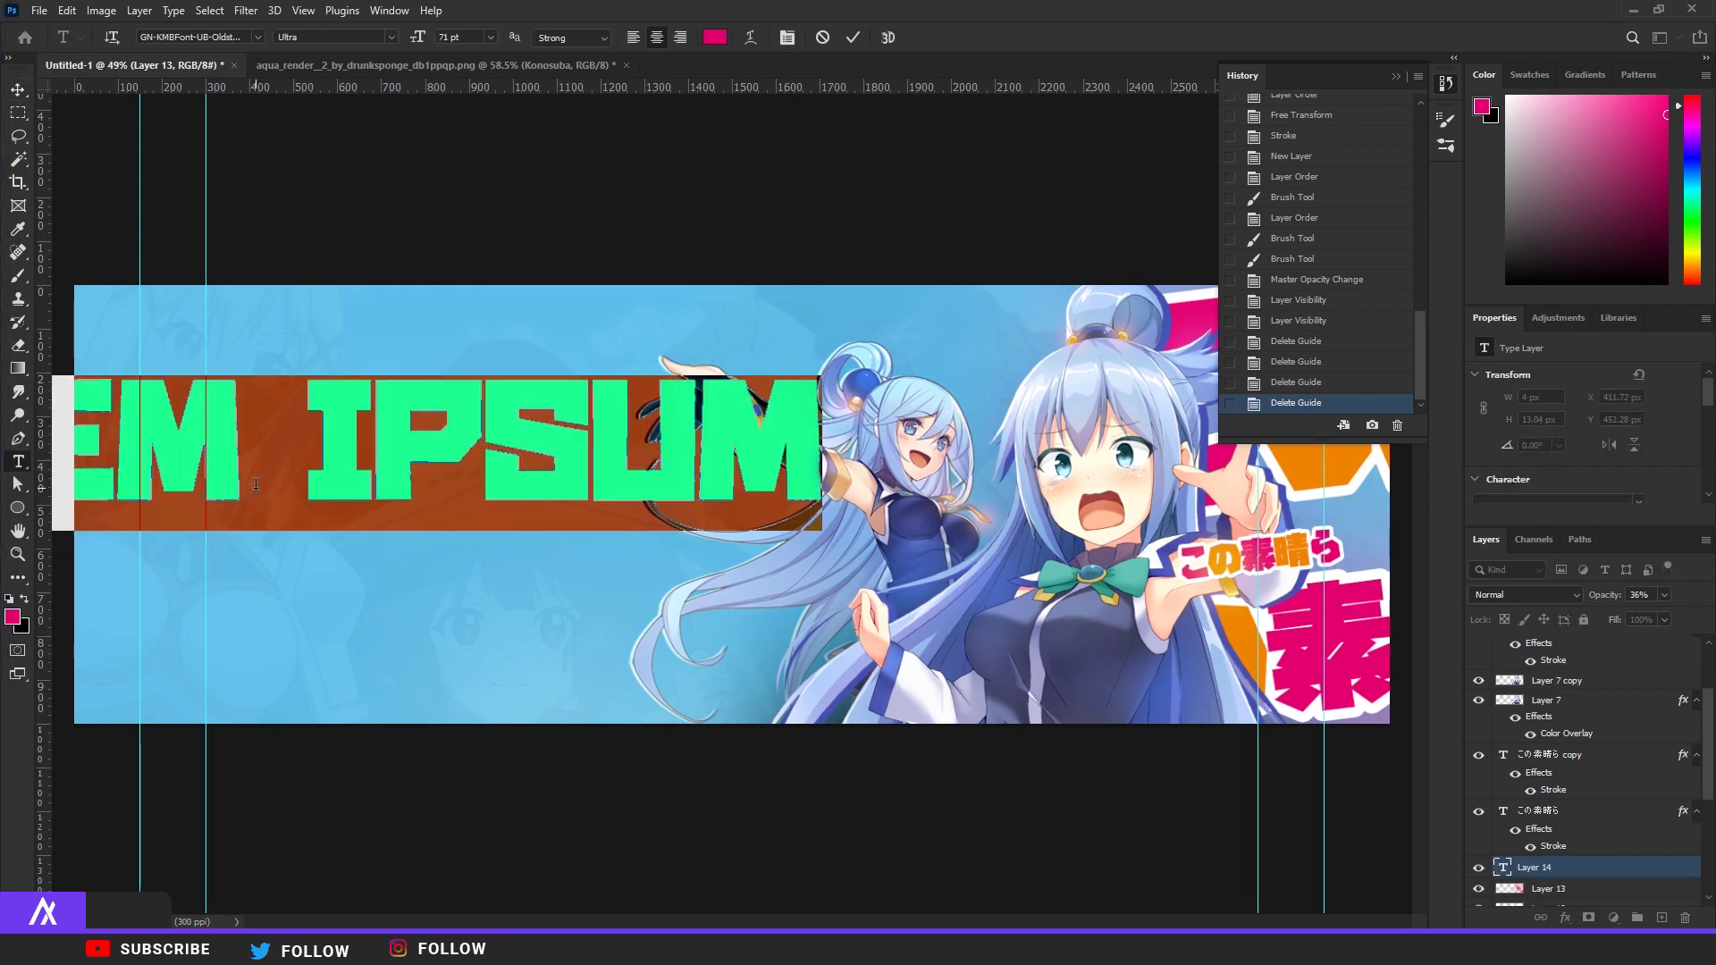
{"action": "type", "text": "XPRESS"}
{"action": "scroll", "coordinate": [363, 489], "scroll_direction": "down", "scroll_amount": 6}
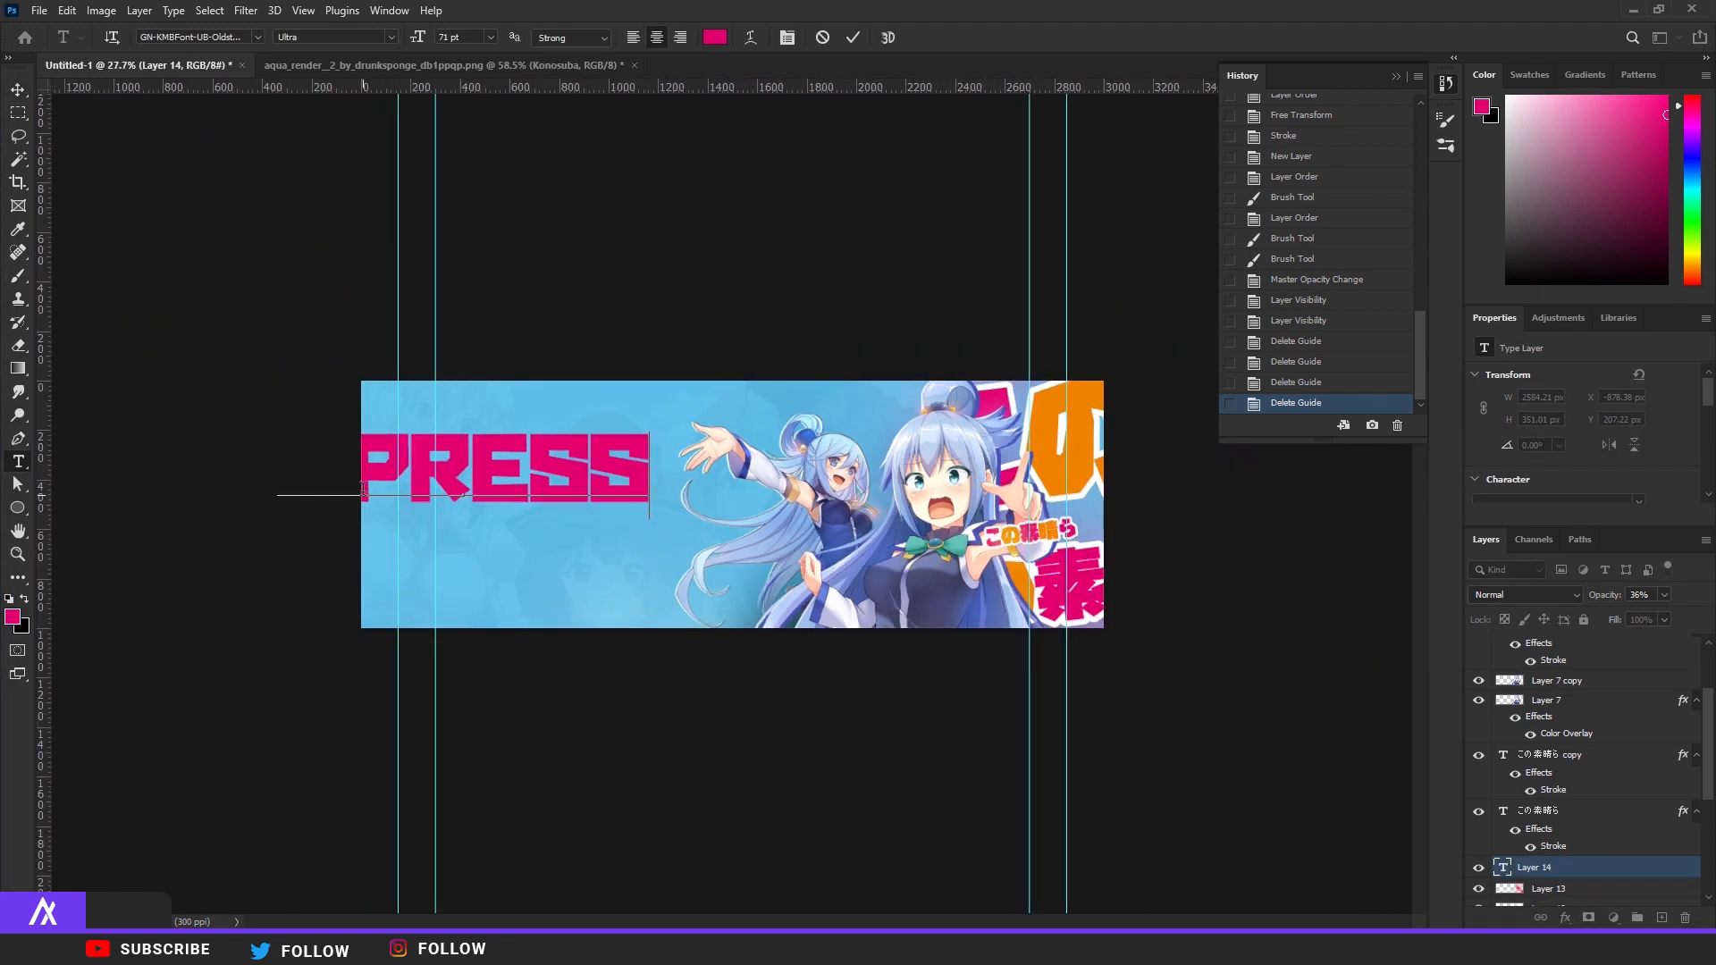
Change the font of the whole xpress text to GROBOLD
{"action": "key", "text": "ctrl+a"}
{"action": "scroll", "coordinate": [1604, 453], "scroll_direction": "down", "scroll_amount": 3}
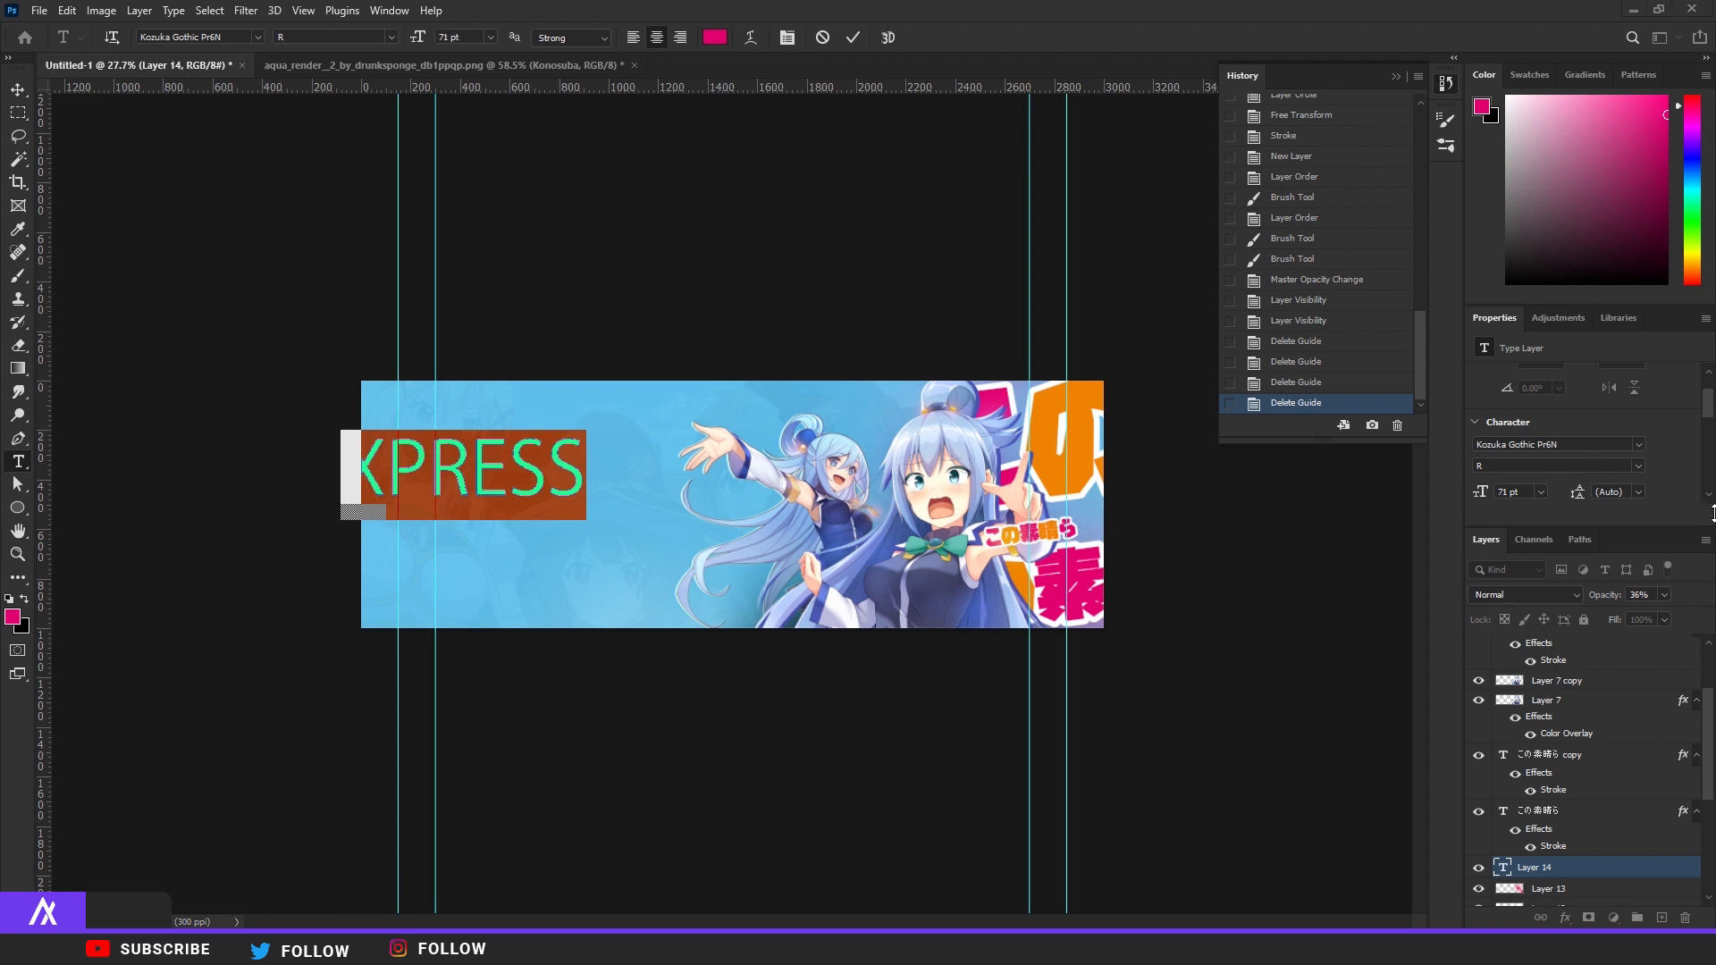
{"action": "left_click", "coordinate": [1641, 444]}
{"action": "type", "text": "gr"}
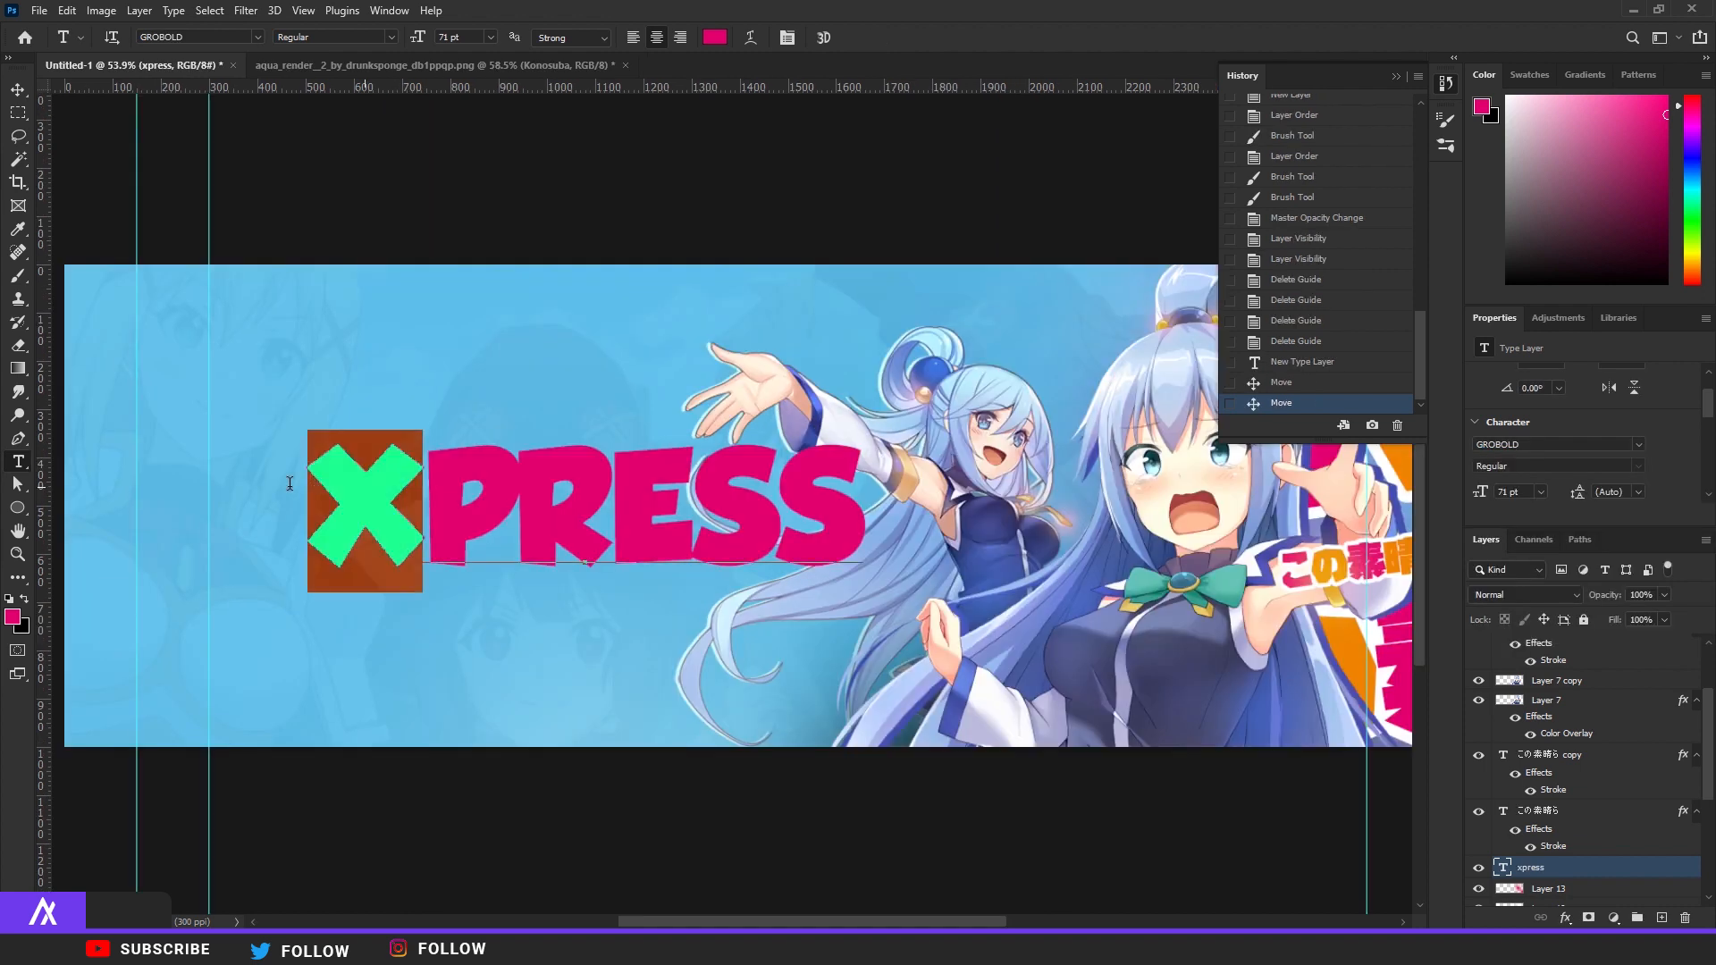
Enlarge the X of the xpress text to 108 pt and the E to 95 pt
{"action": "left_click_drag", "start_coordinate": [1488, 487], "coordinate": [1520, 491]}
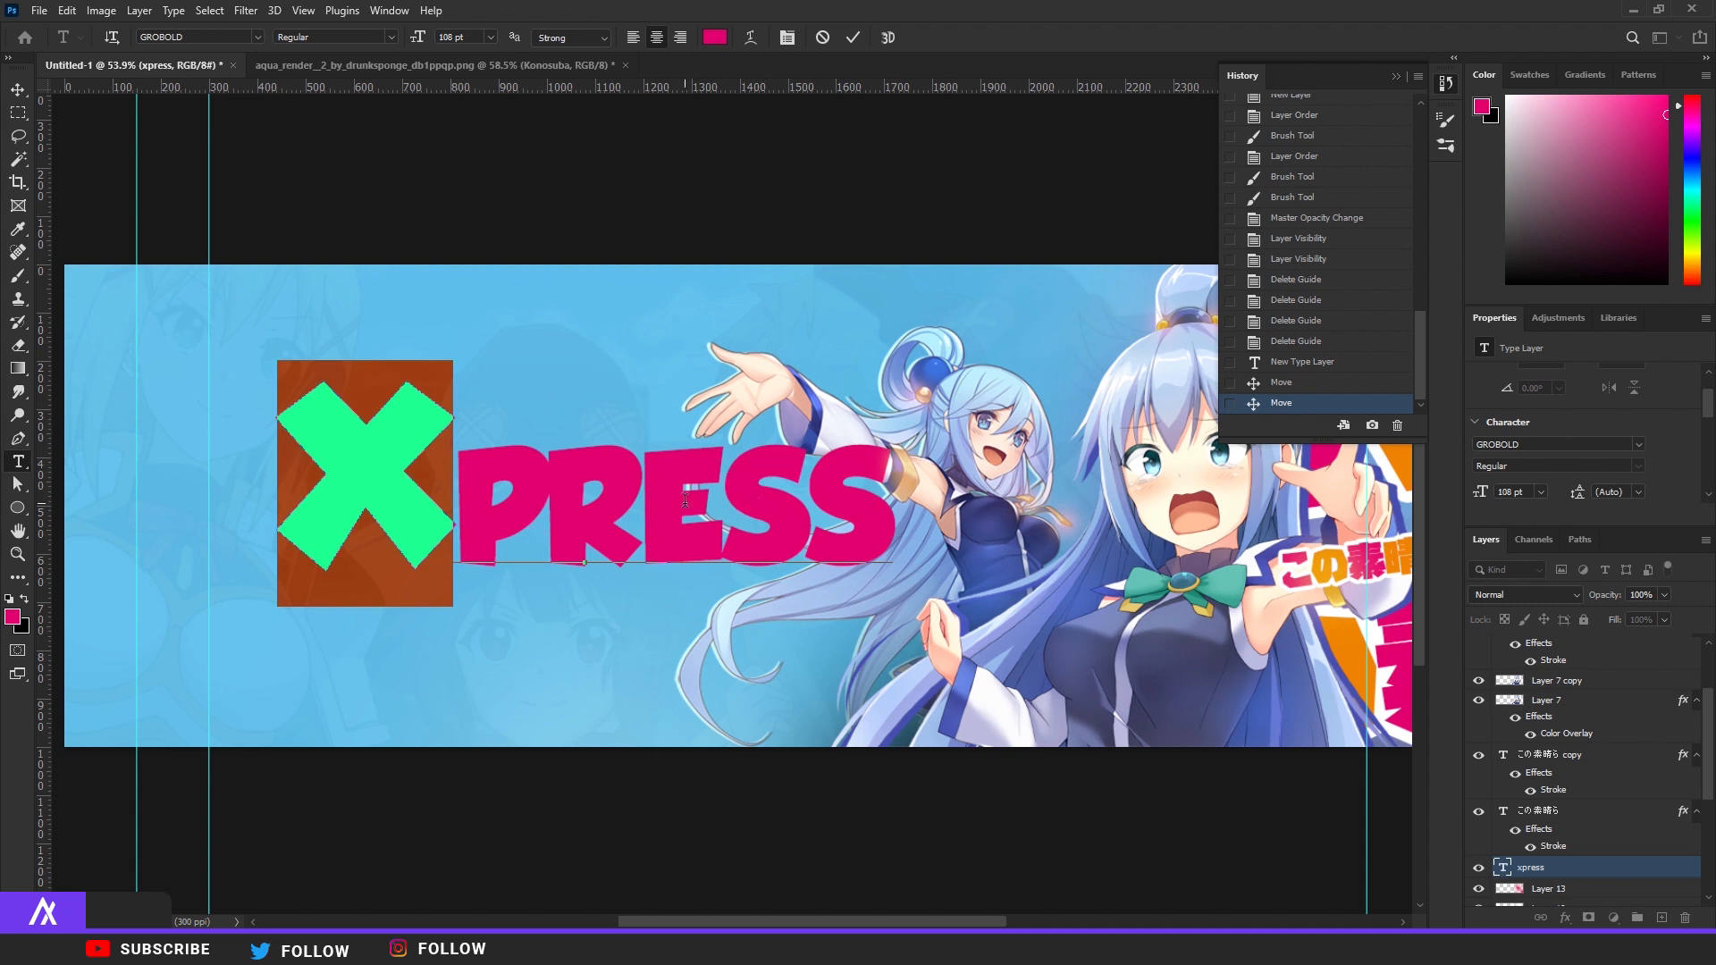
{"action": "mouse_move", "coordinate": [731, 503]}
{"action": "left_mouse_down"}
{"action": "mouse_move", "coordinate": [676, 503]}
{"action": "mouse_move", "coordinate": [716, 503]}
{"action": "left_mouse_up"}
{"action": "left_click_drag", "start_coordinate": [1503, 492], "coordinate": [1506, 502]}
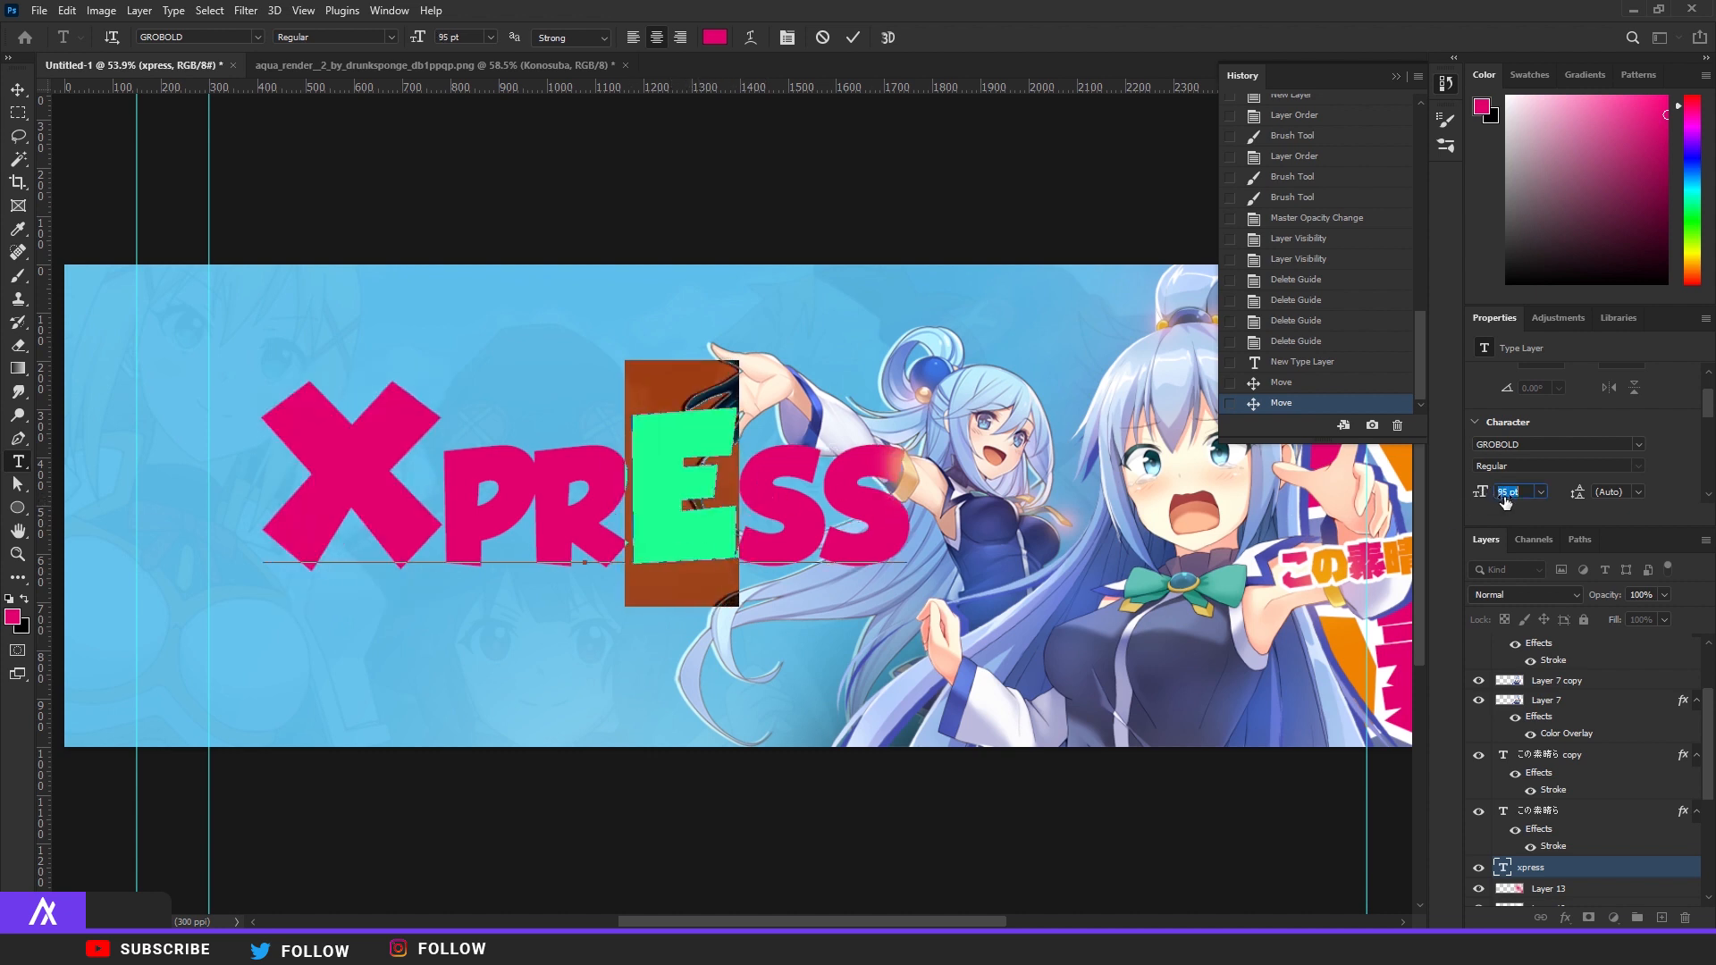
Reduce the last S of the xpress text to 60 pt and the R to 58 pt
{"action": "left_click_drag", "start_coordinate": [821, 474], "coordinate": [866, 474]}
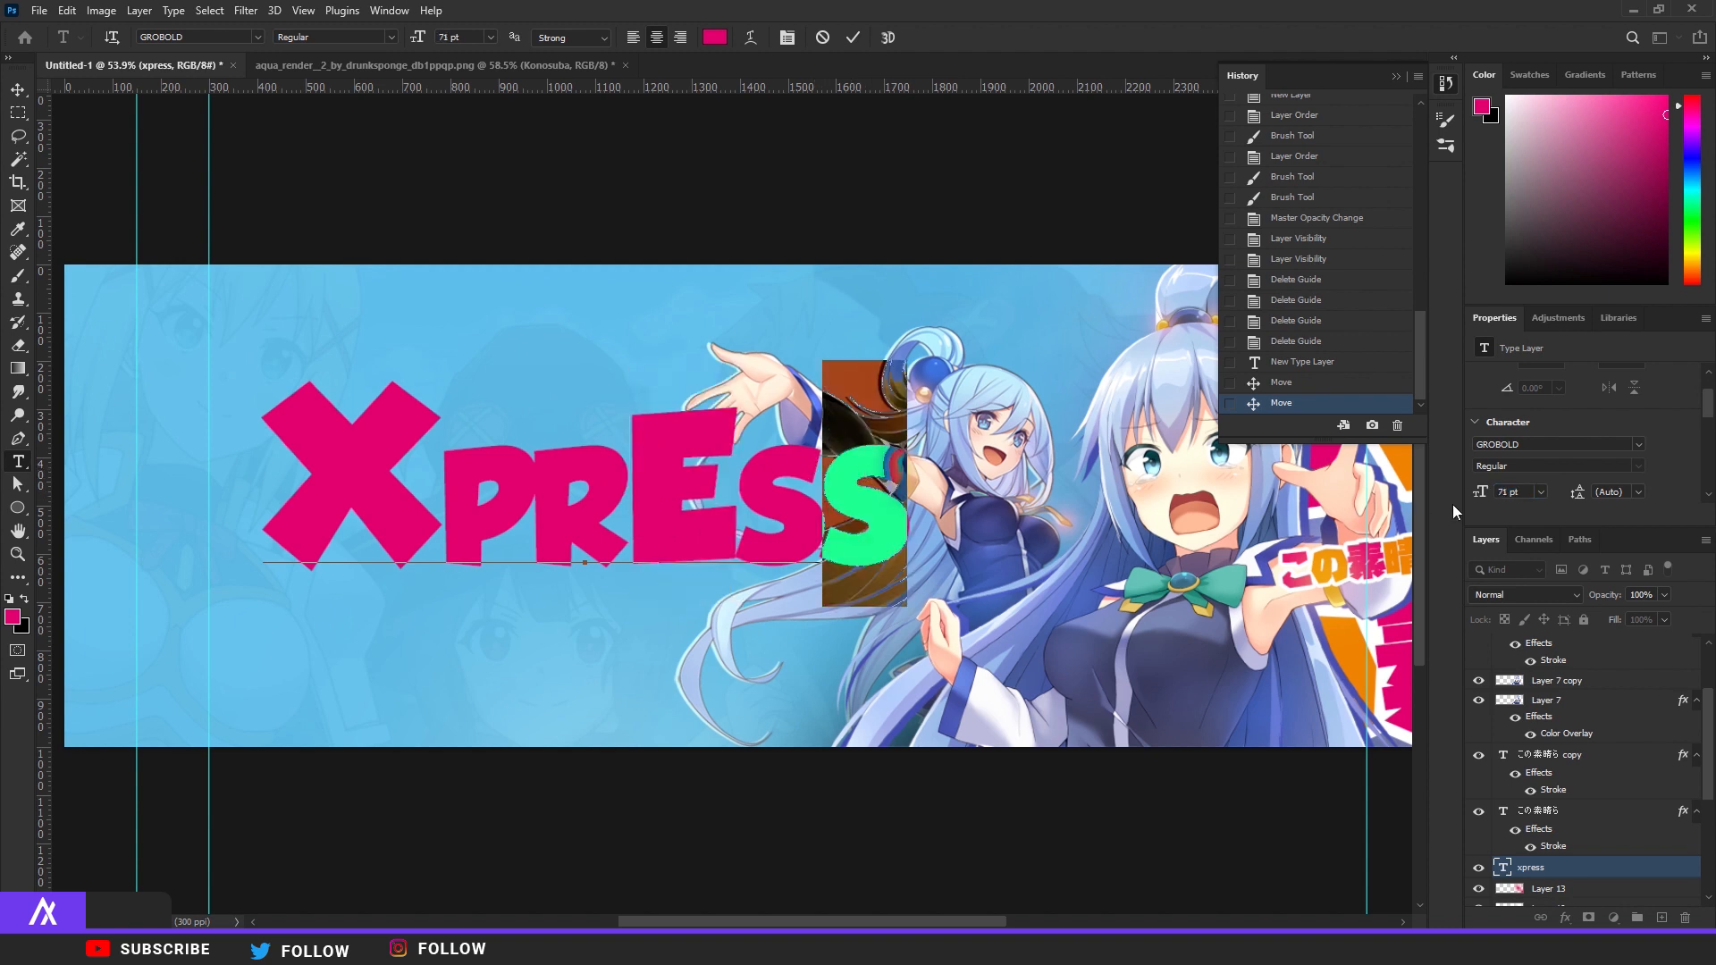
{"action": "left_click_drag", "start_coordinate": [1479, 495], "coordinate": [1471, 501]}
{"action": "left_click_drag", "start_coordinate": [590, 491], "coordinate": [531, 490]}
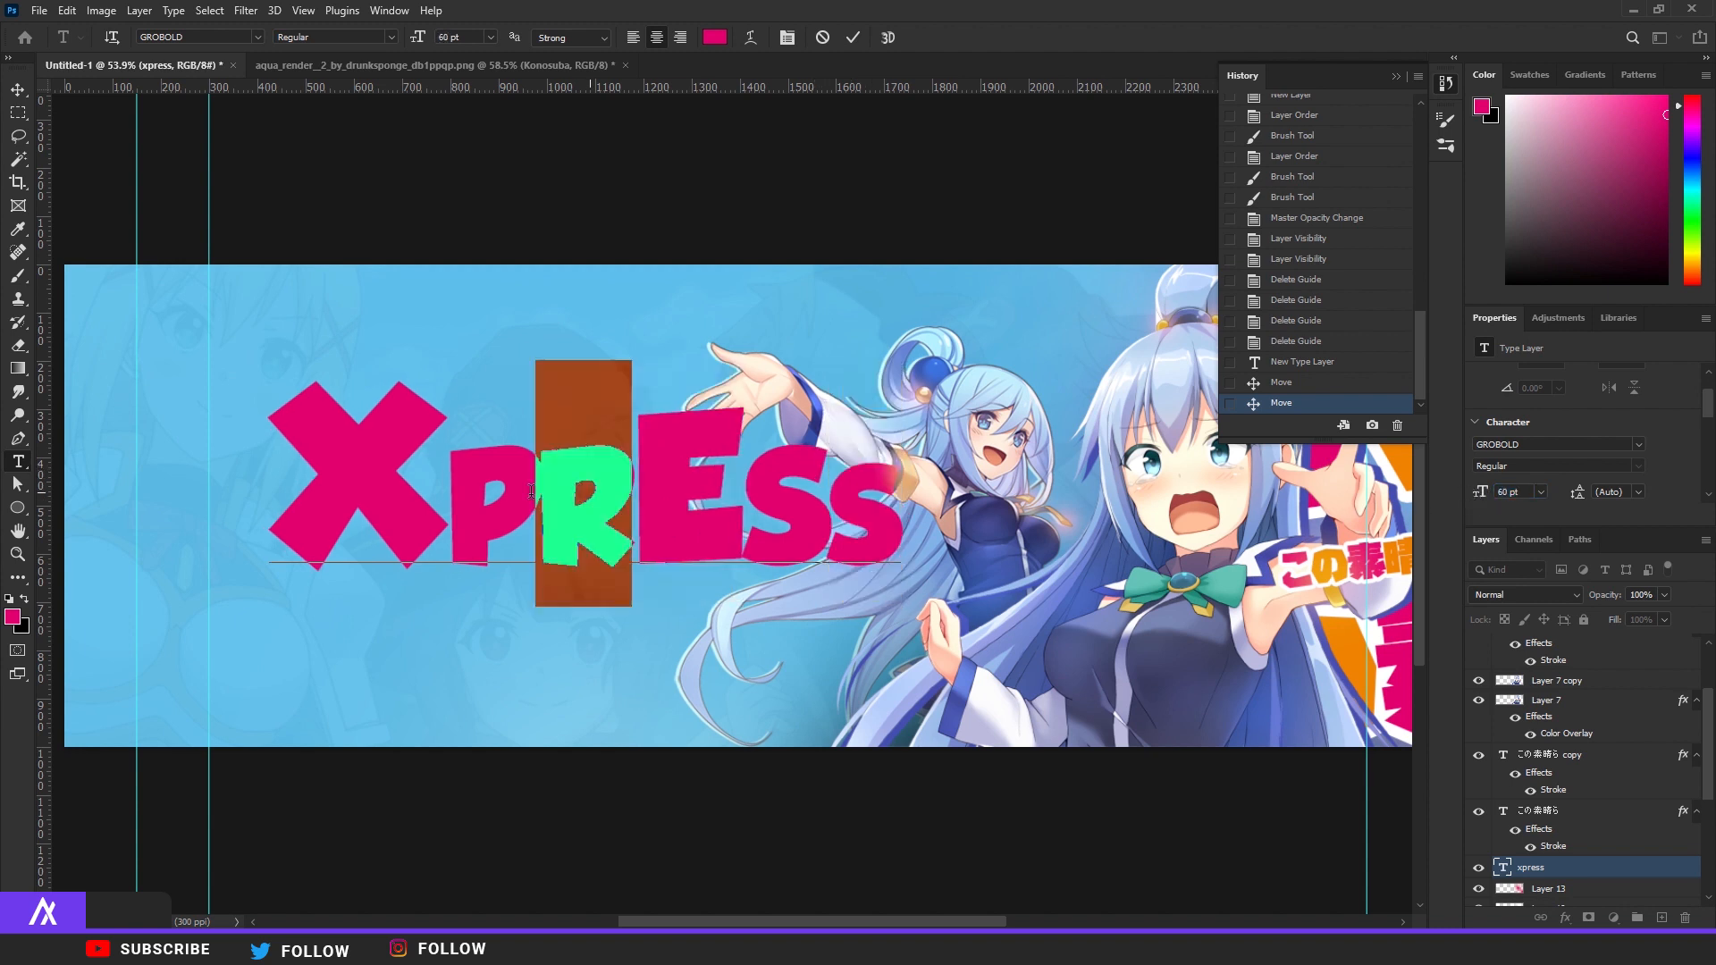
{"action": "left_click_drag", "start_coordinate": [1484, 496], "coordinate": [1452, 501]}
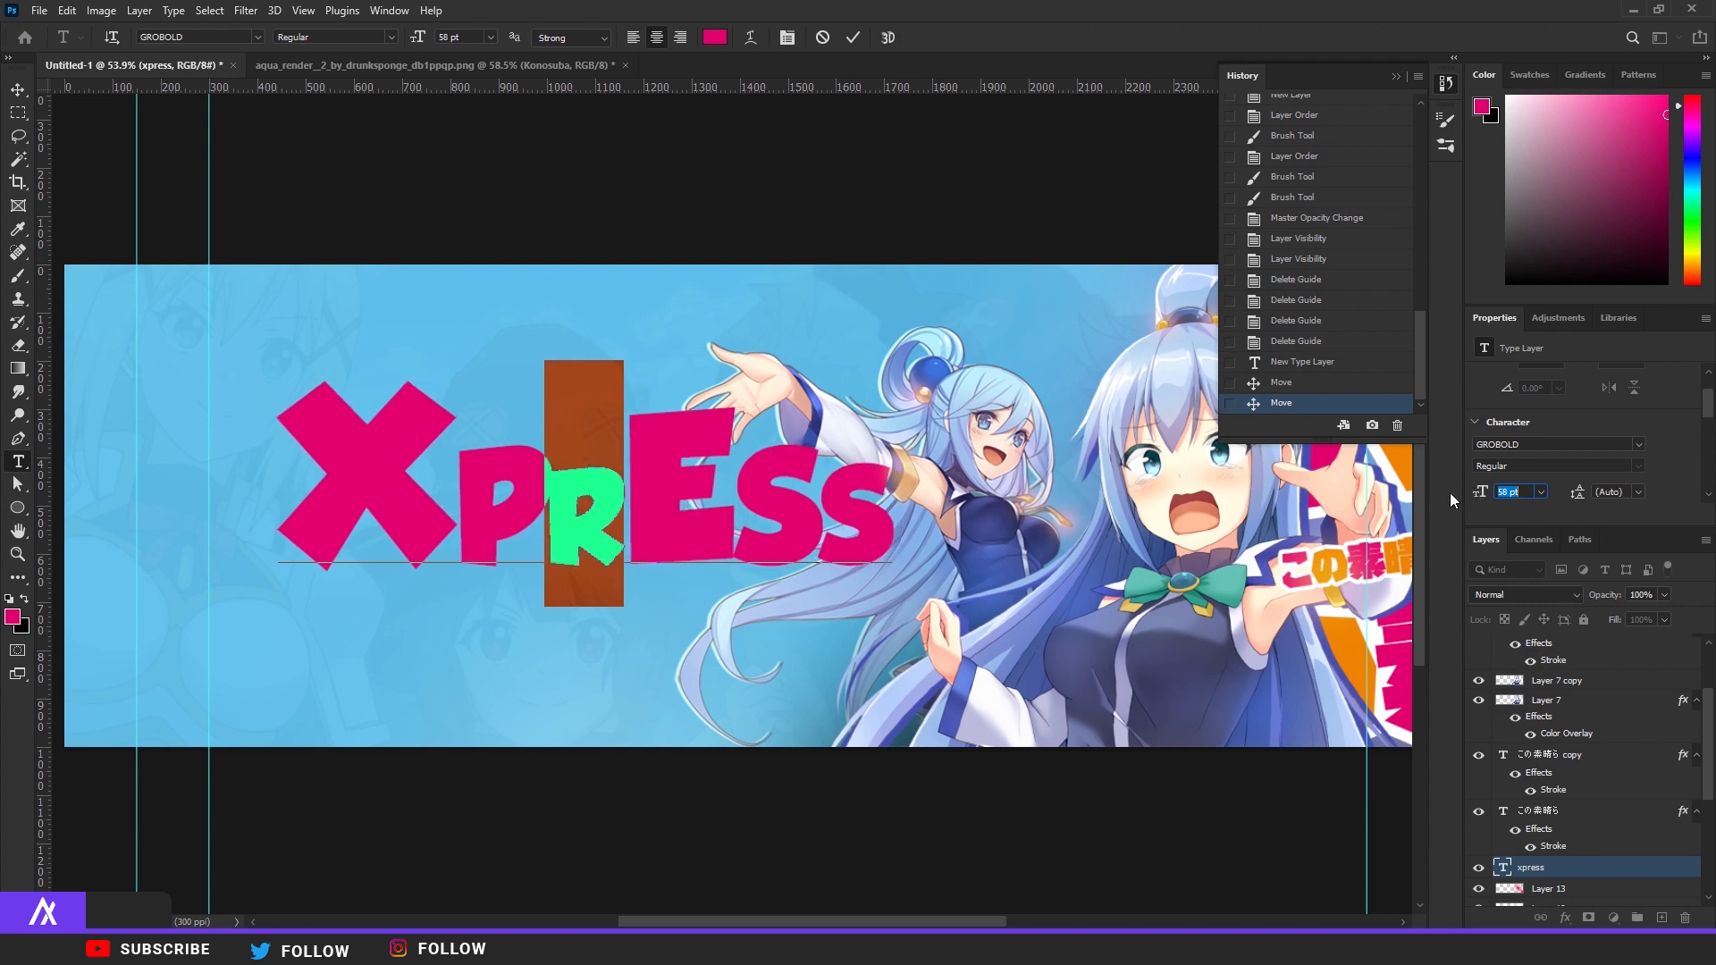
{"action": "left_click", "coordinate": [610, 501]}
Recolour the letter P in xpress to orange ef8200, sampled from the large Japanese title character
{"action": "scroll", "coordinate": [610, 502], "scroll_direction": "down", "scroll_amount": 4}
{"action": "scroll", "coordinate": [549, 444], "scroll_direction": "up", "scroll_amount": 1}
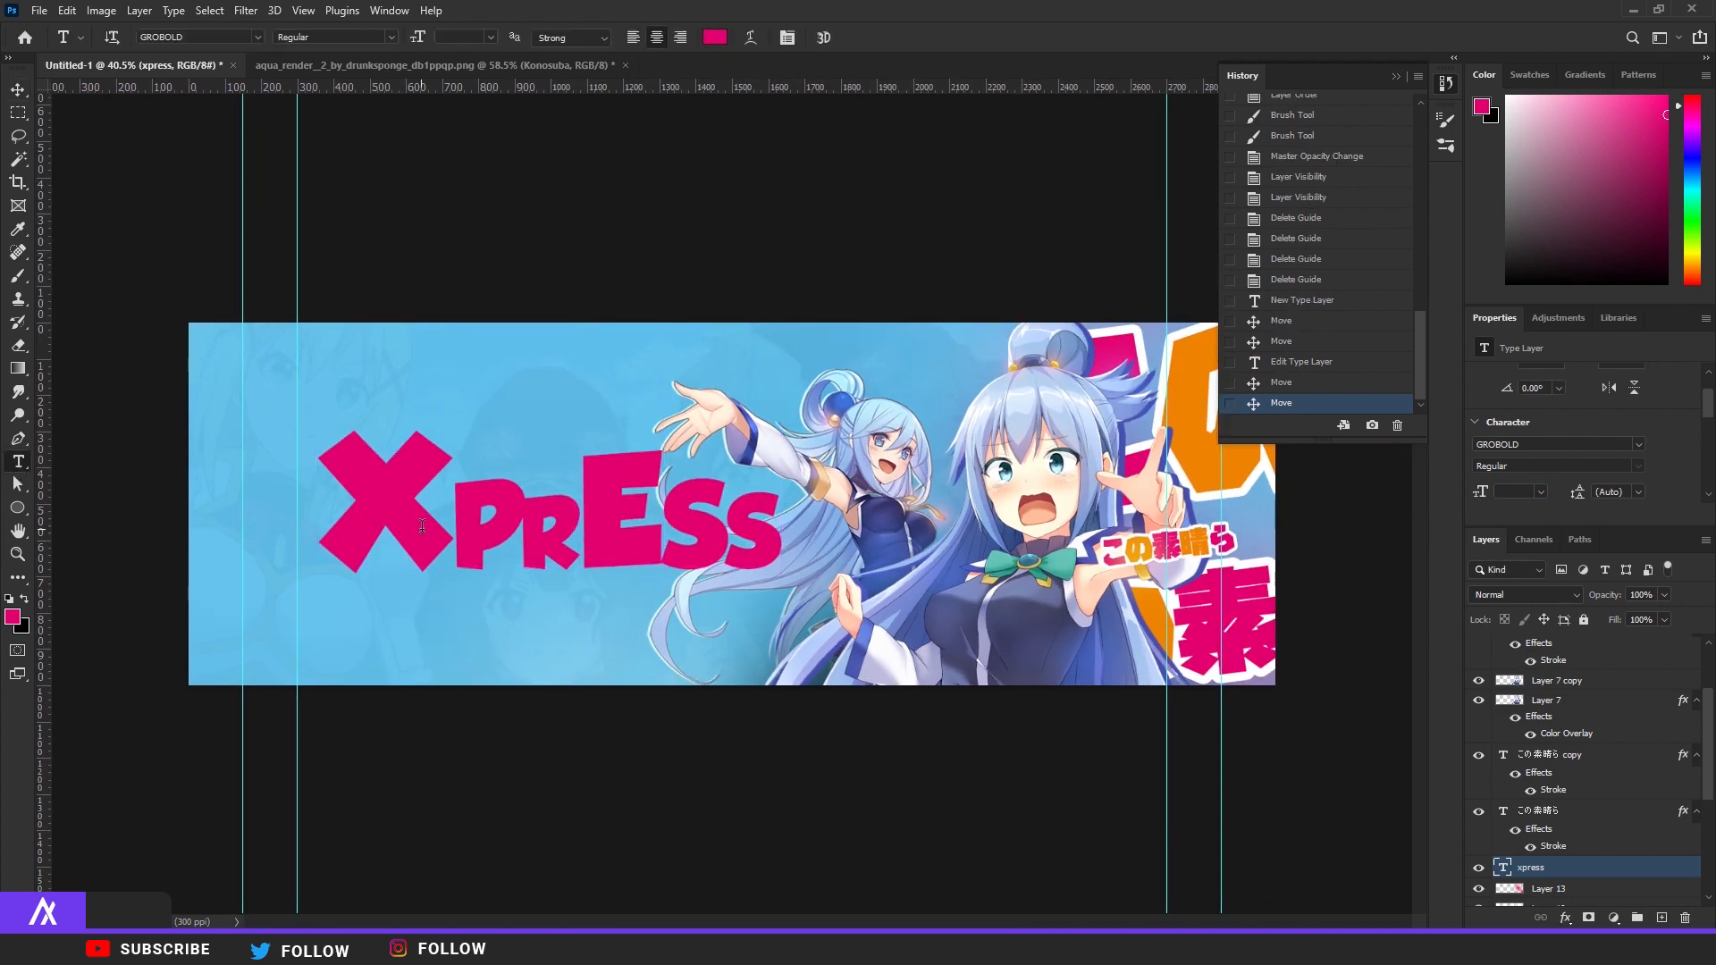
{"action": "left_click_drag", "start_coordinate": [451, 519], "coordinate": [520, 518]}
{"action": "scroll", "coordinate": [1584, 418], "scroll_direction": "down", "scroll_amount": 2}
{"action": "scroll", "coordinate": [1666, 463], "scroll_direction": "down", "scroll_amount": 3}
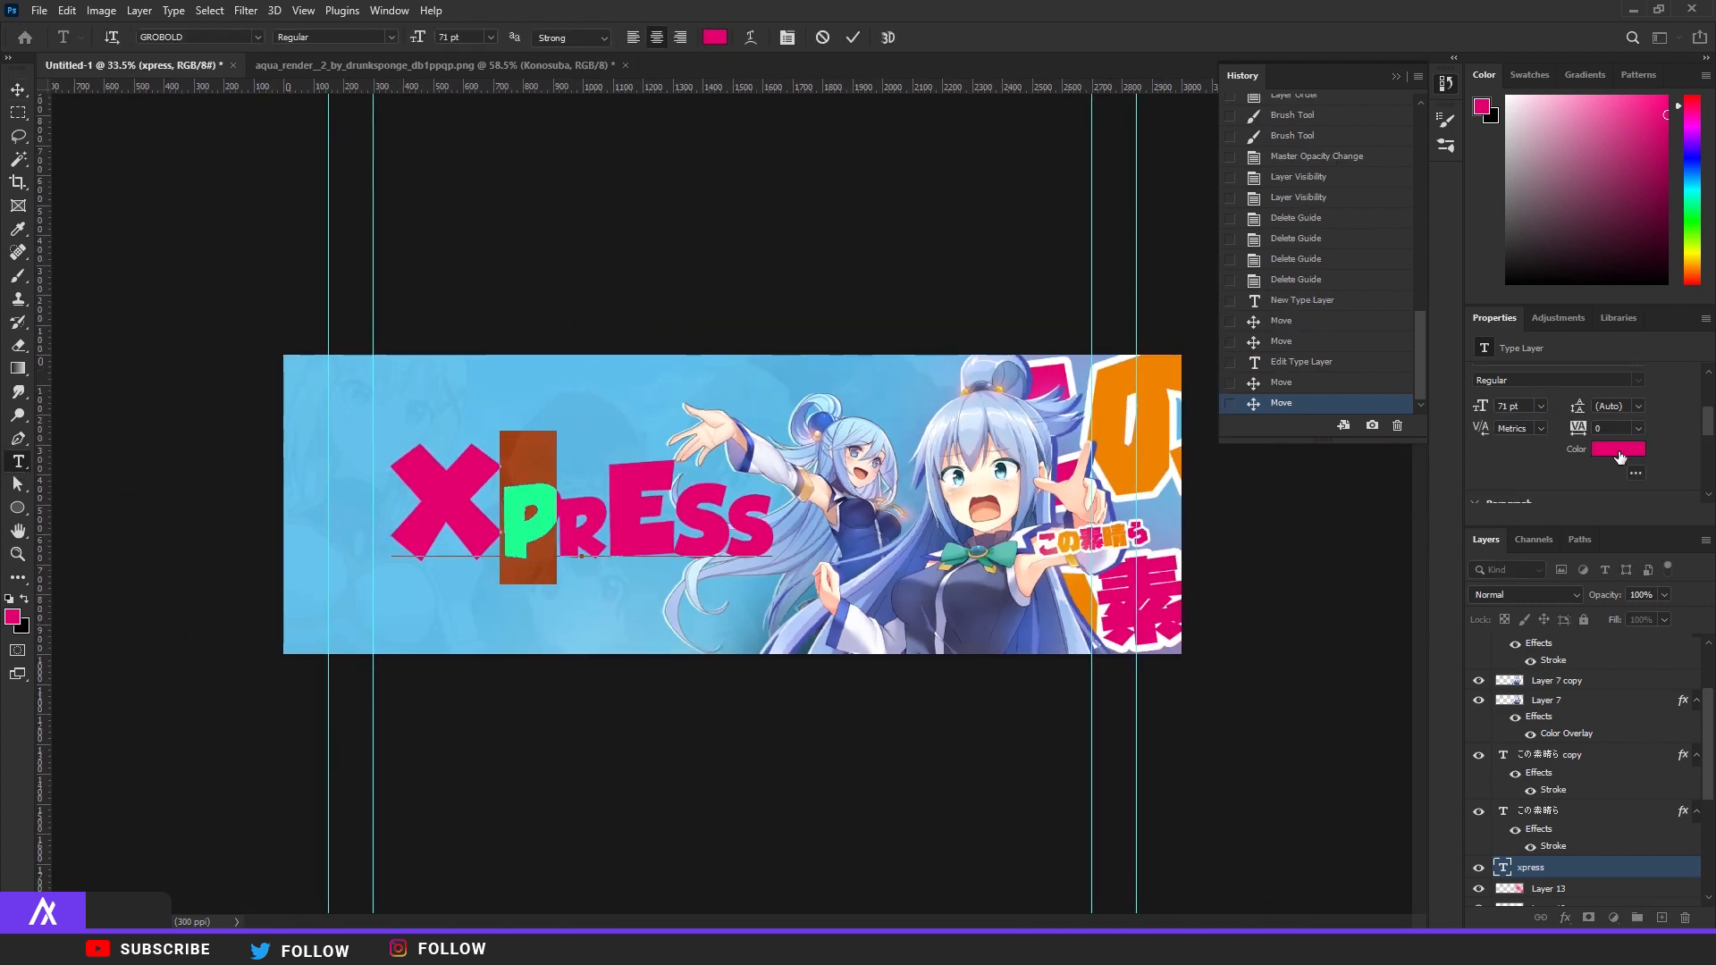
{"action": "left_click", "coordinate": [1618, 451]}
{"action": "left_click", "coordinate": [1127, 427]}
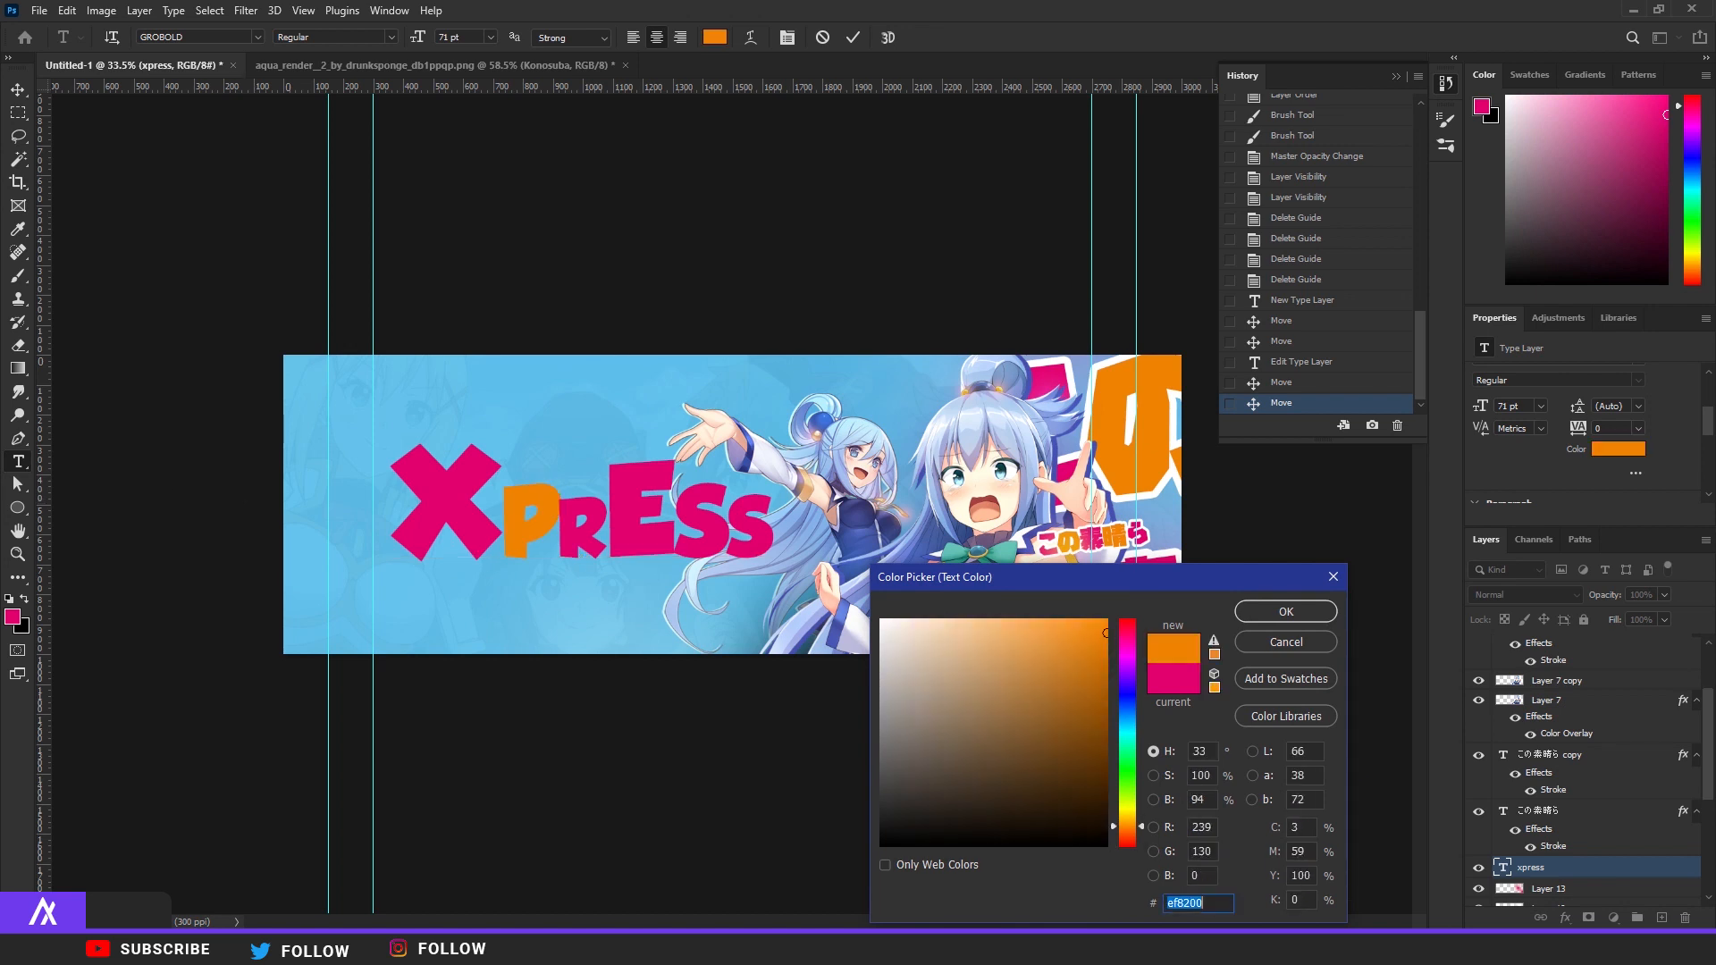
{"action": "left_click", "coordinate": [1284, 613]}
Recolour the letter R in xpress to green 91c31d
{"action": "left_click_drag", "start_coordinate": [606, 513], "coordinate": [557, 514]}
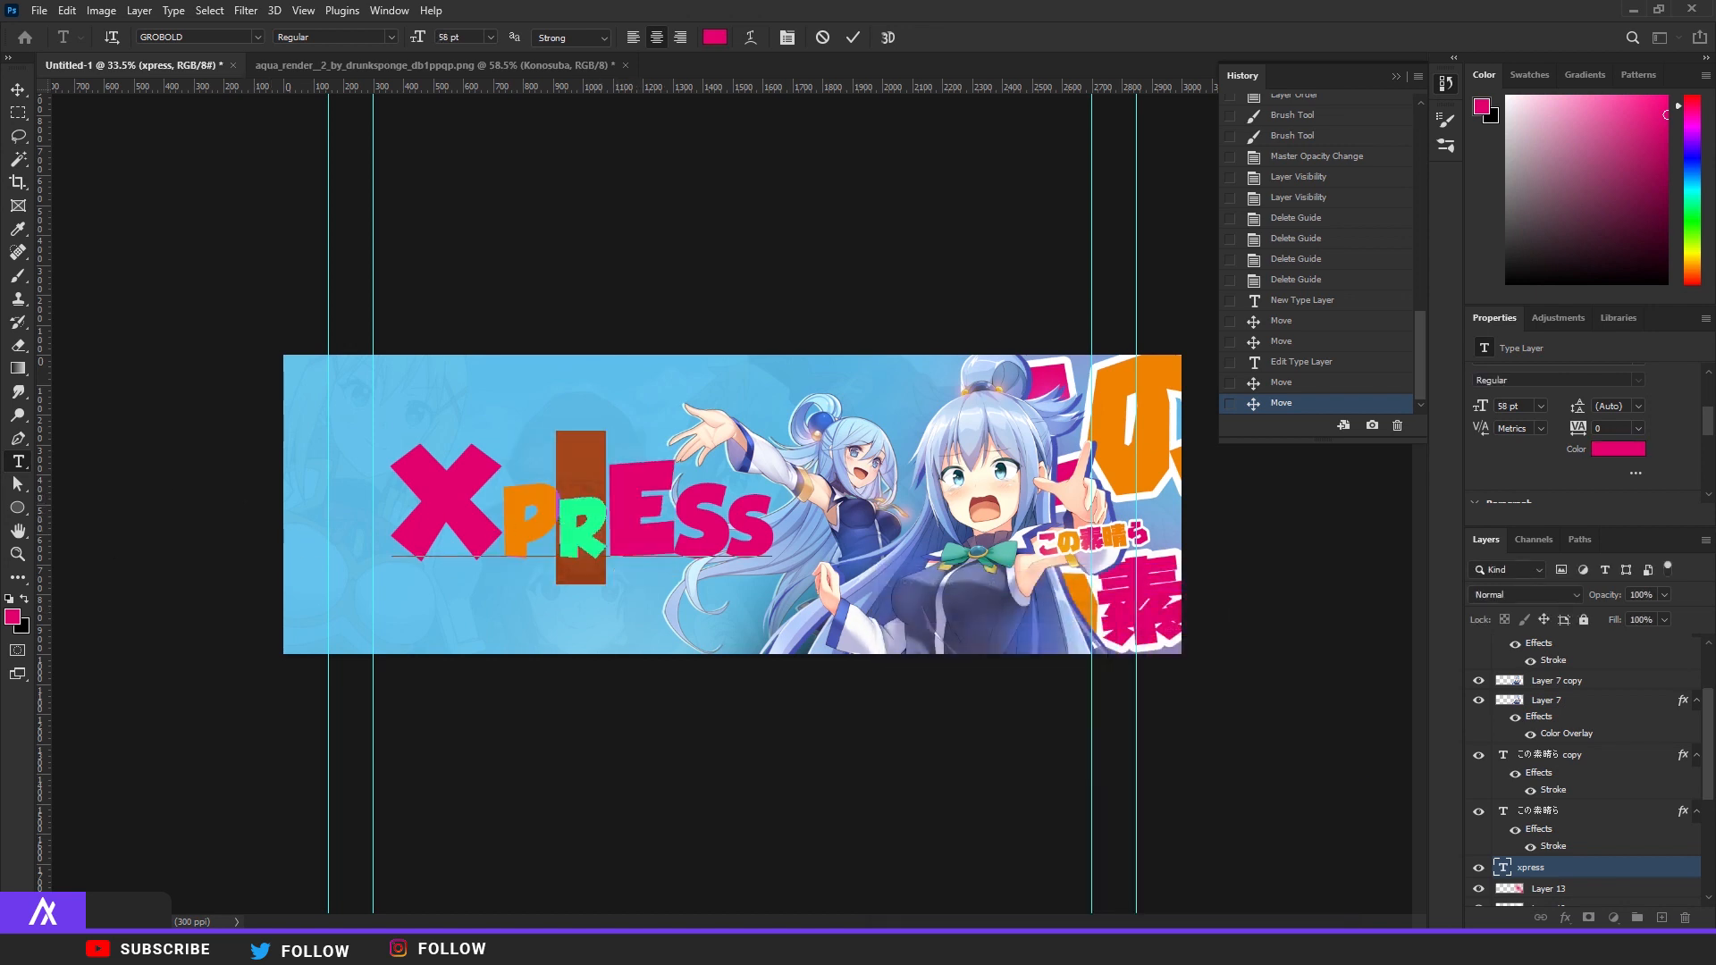
{"action": "left_click", "coordinate": [14, 615]}
{"action": "left_click_drag", "start_coordinate": [128, 572], "coordinate": [2, 572]}
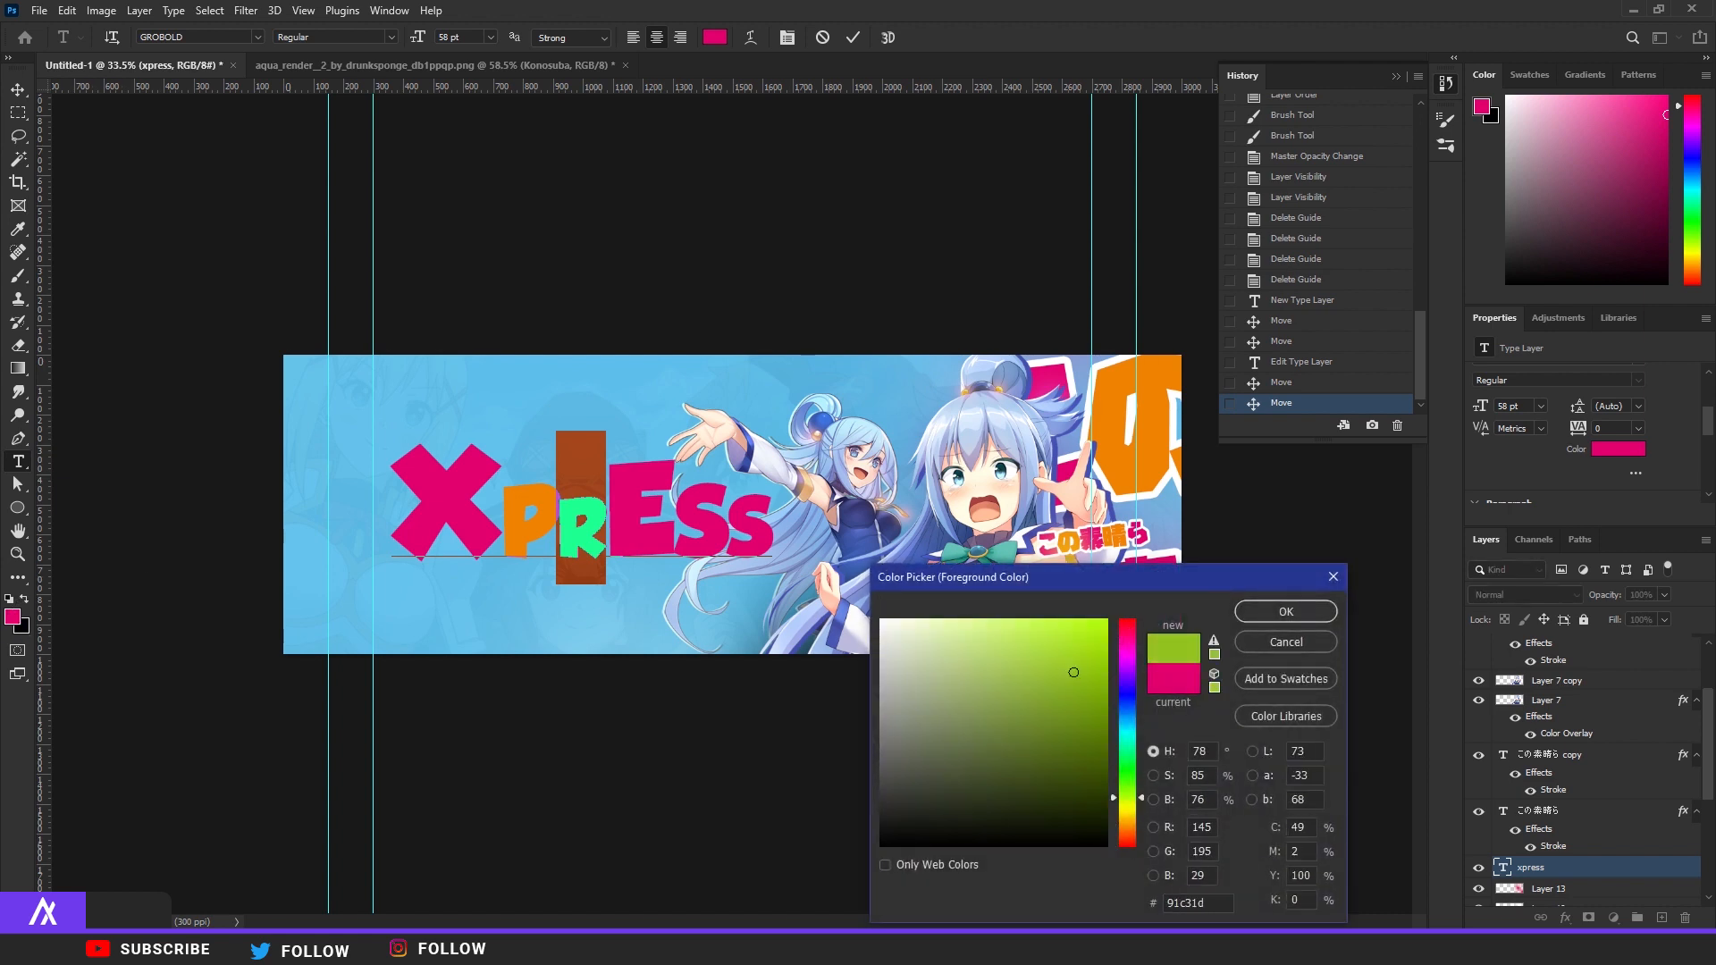
{"action": "left_click", "coordinate": [1290, 610]}
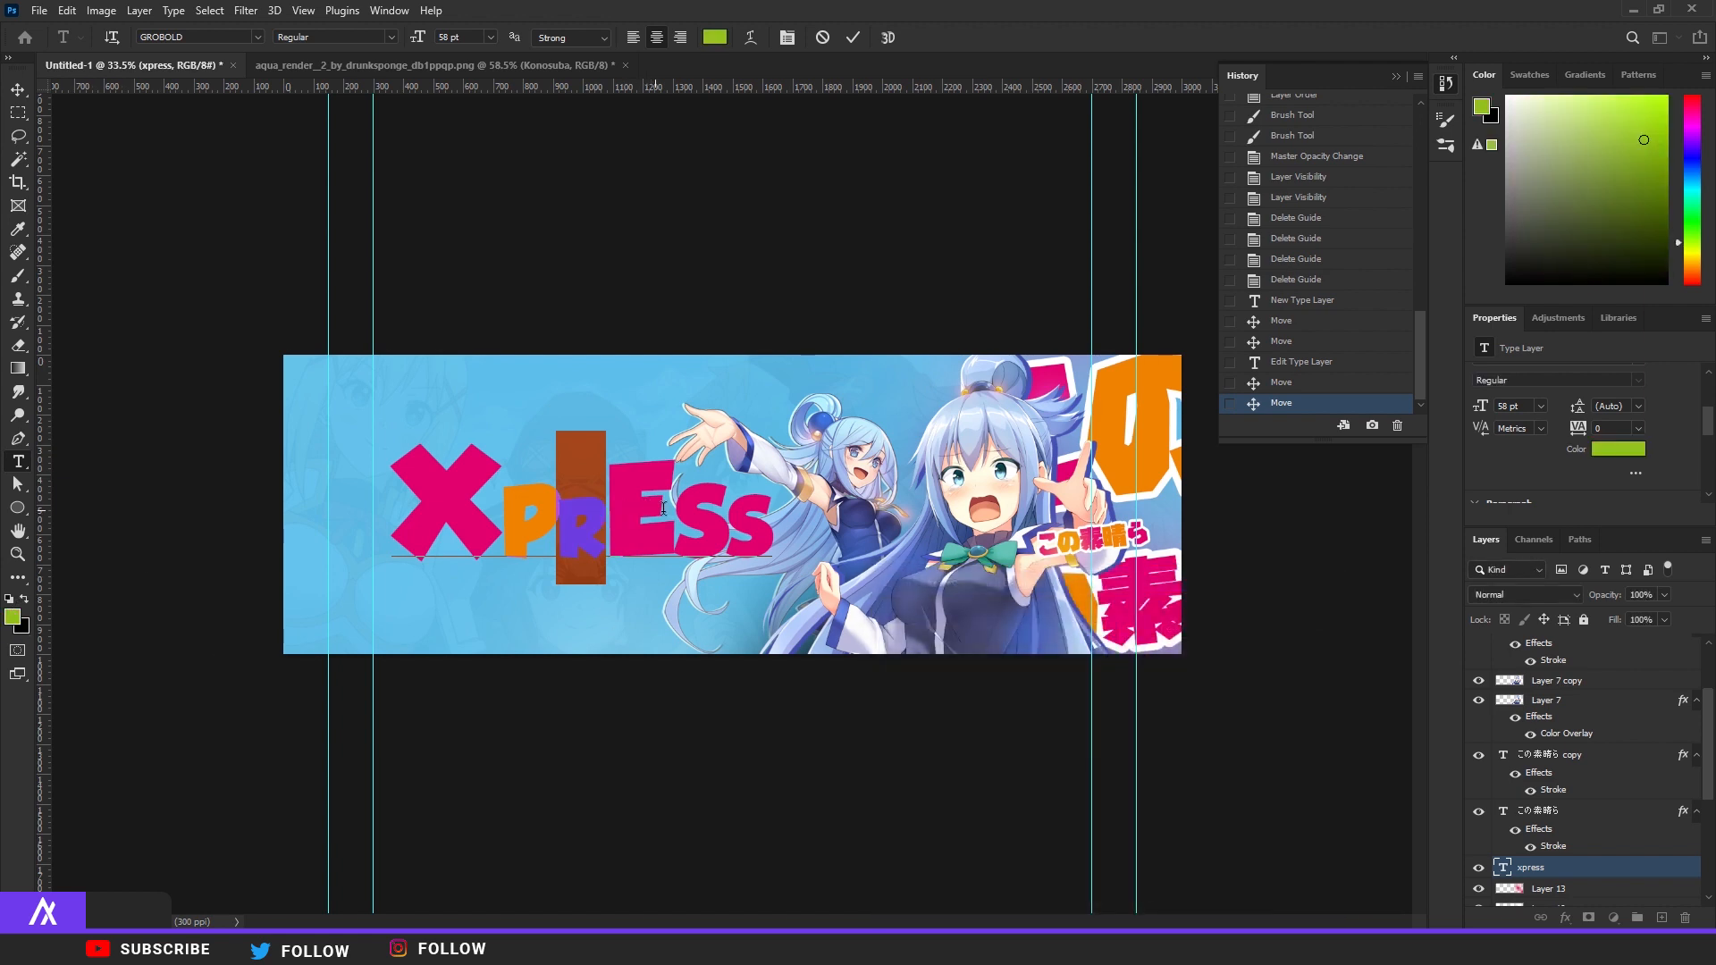
Recolour the letter E in xpress to blue 009ce1
{"action": "left_click_drag", "start_coordinate": [663, 508], "coordinate": [634, 510]}
{"action": "left_click", "coordinate": [11, 617]}
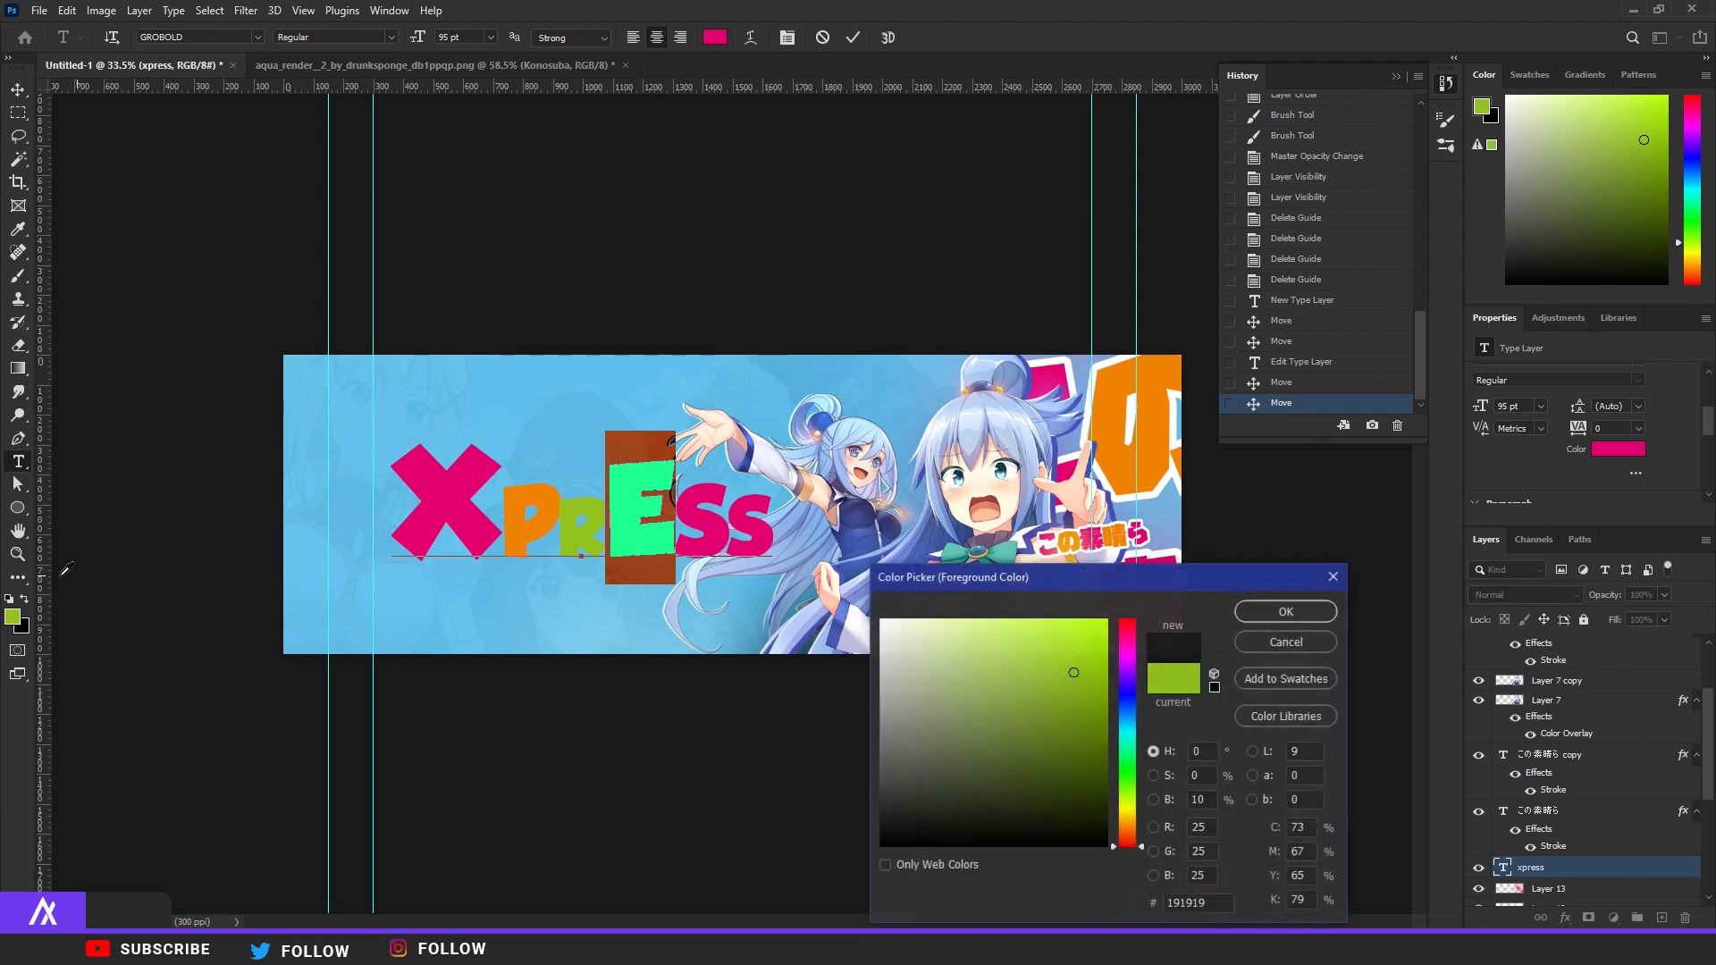
{"action": "left_click_drag", "start_coordinate": [65, 572], "coordinate": [2, 572]}
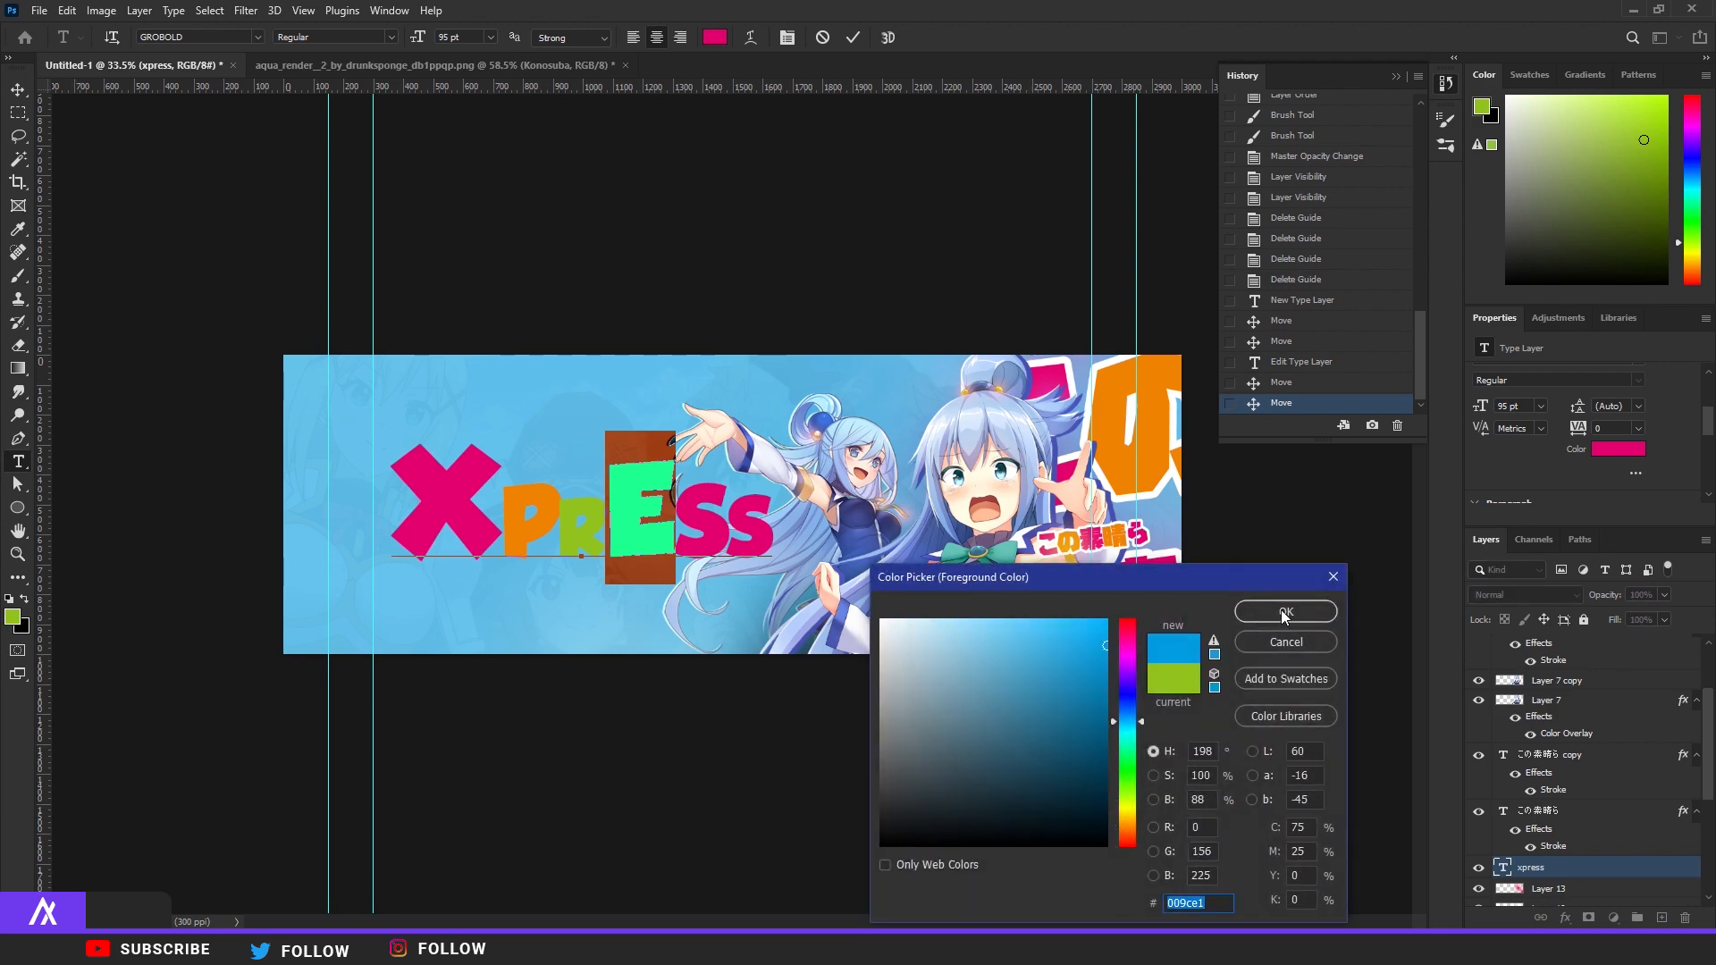
{"action": "left_click", "coordinate": [1284, 613]}
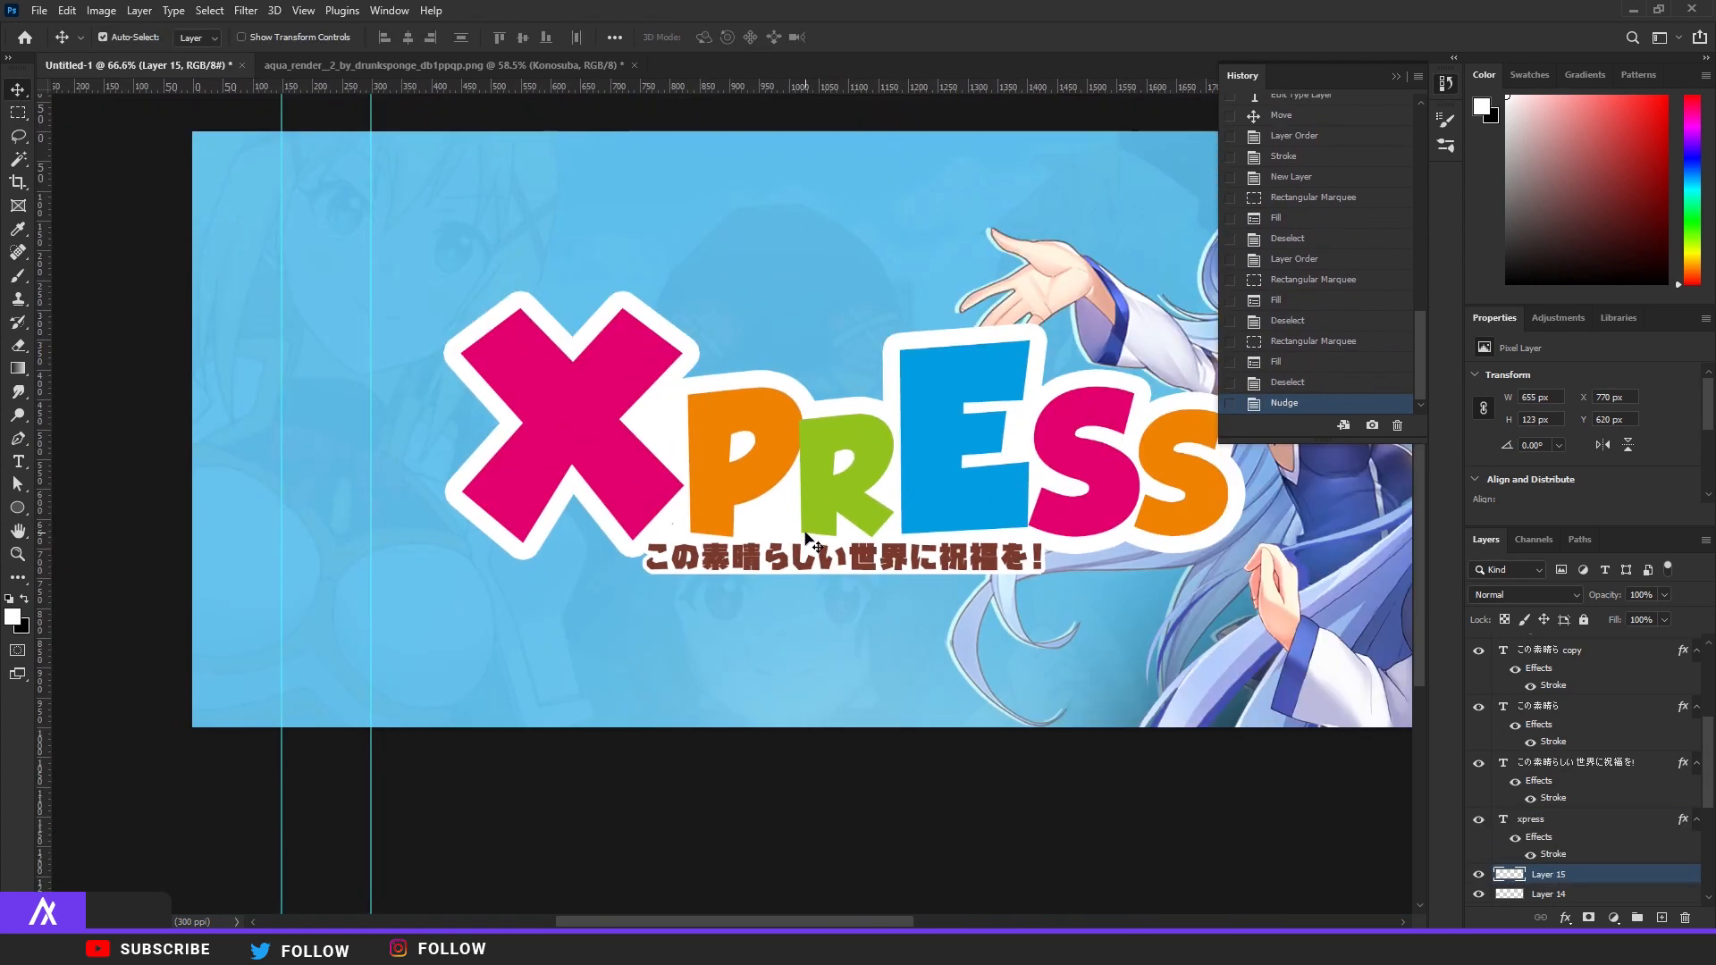
Make the Konosuba Fantastic Days reference image on Layer 4 visible
{"action": "scroll", "coordinate": [786, 523], "scroll_direction": "down", "scroll_amount": 5}
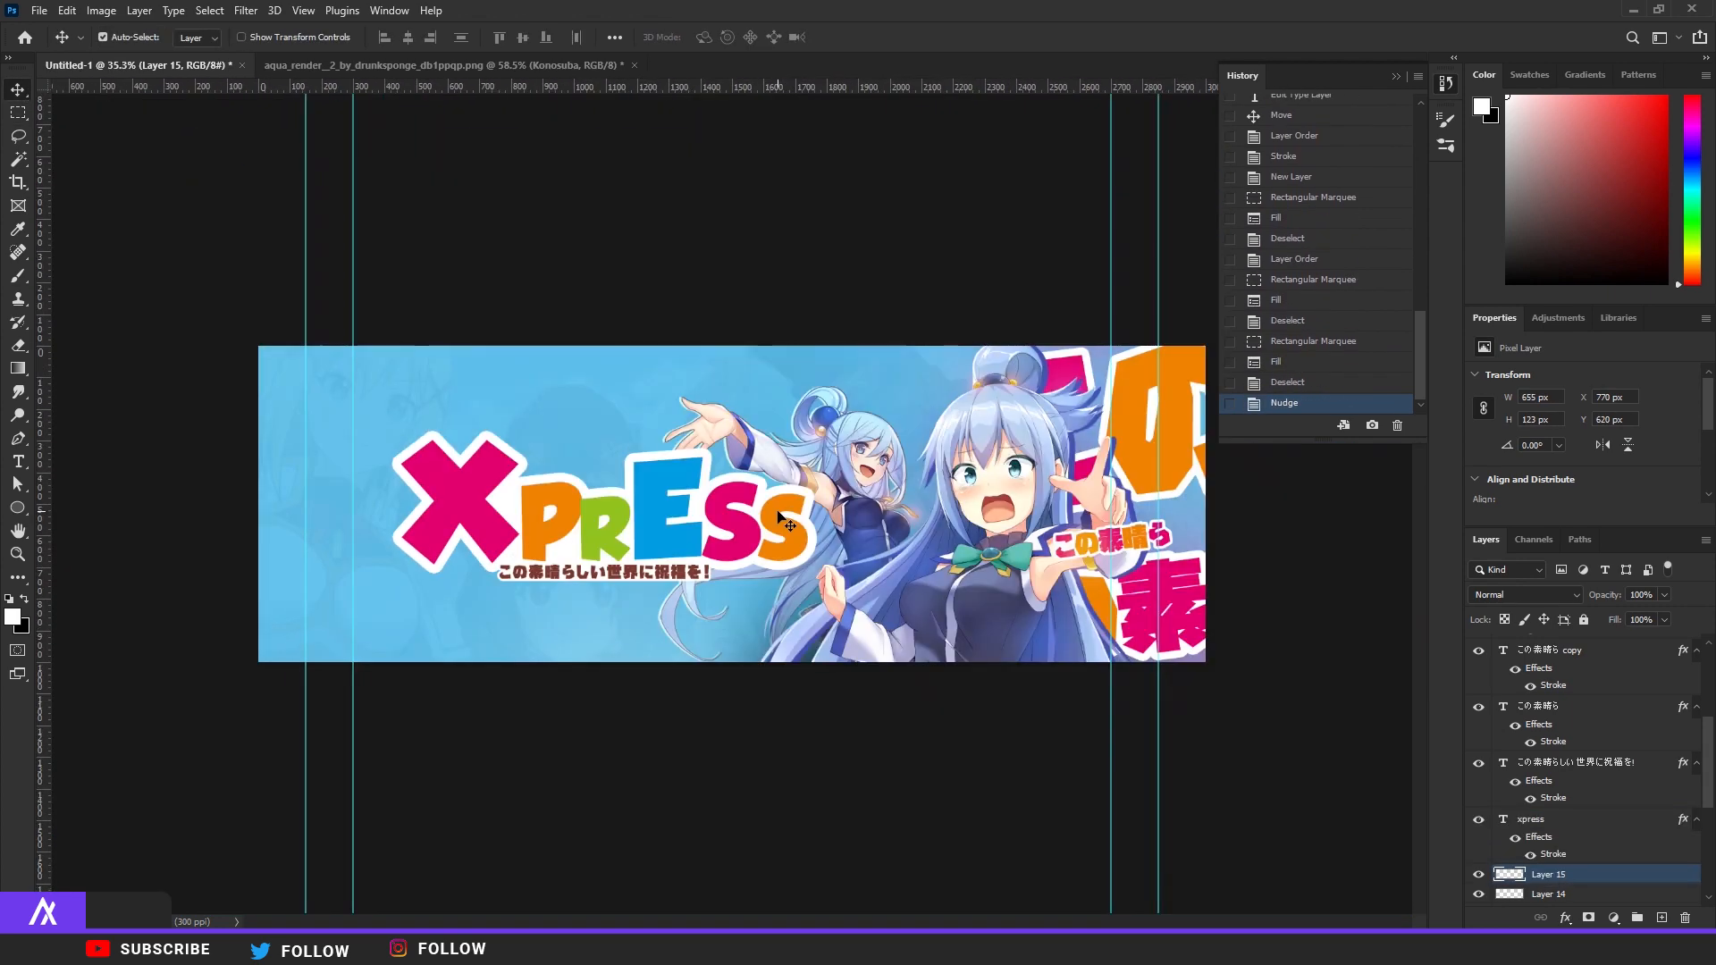
{"action": "scroll", "coordinate": [786, 523], "scroll_direction": "up", "scroll_amount": 3}
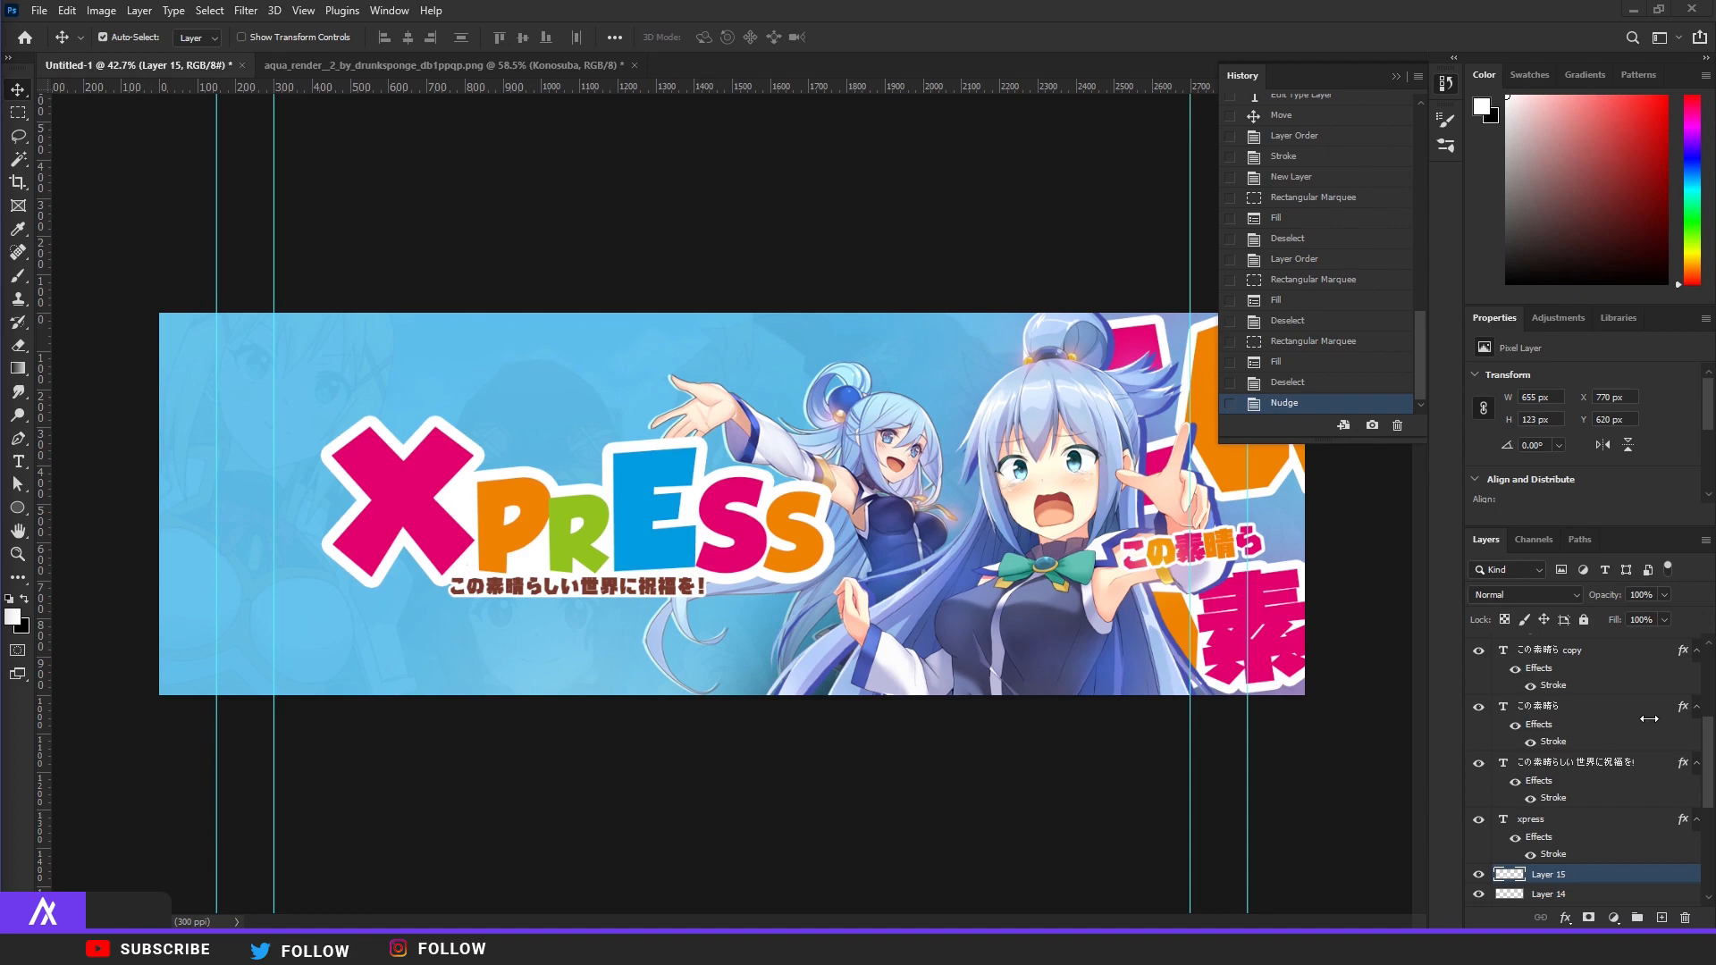
{"action": "scroll", "coordinate": [1591, 733], "scroll_direction": "up", "scroll_amount": 5}
{"action": "left_click", "coordinate": [1478, 663]}
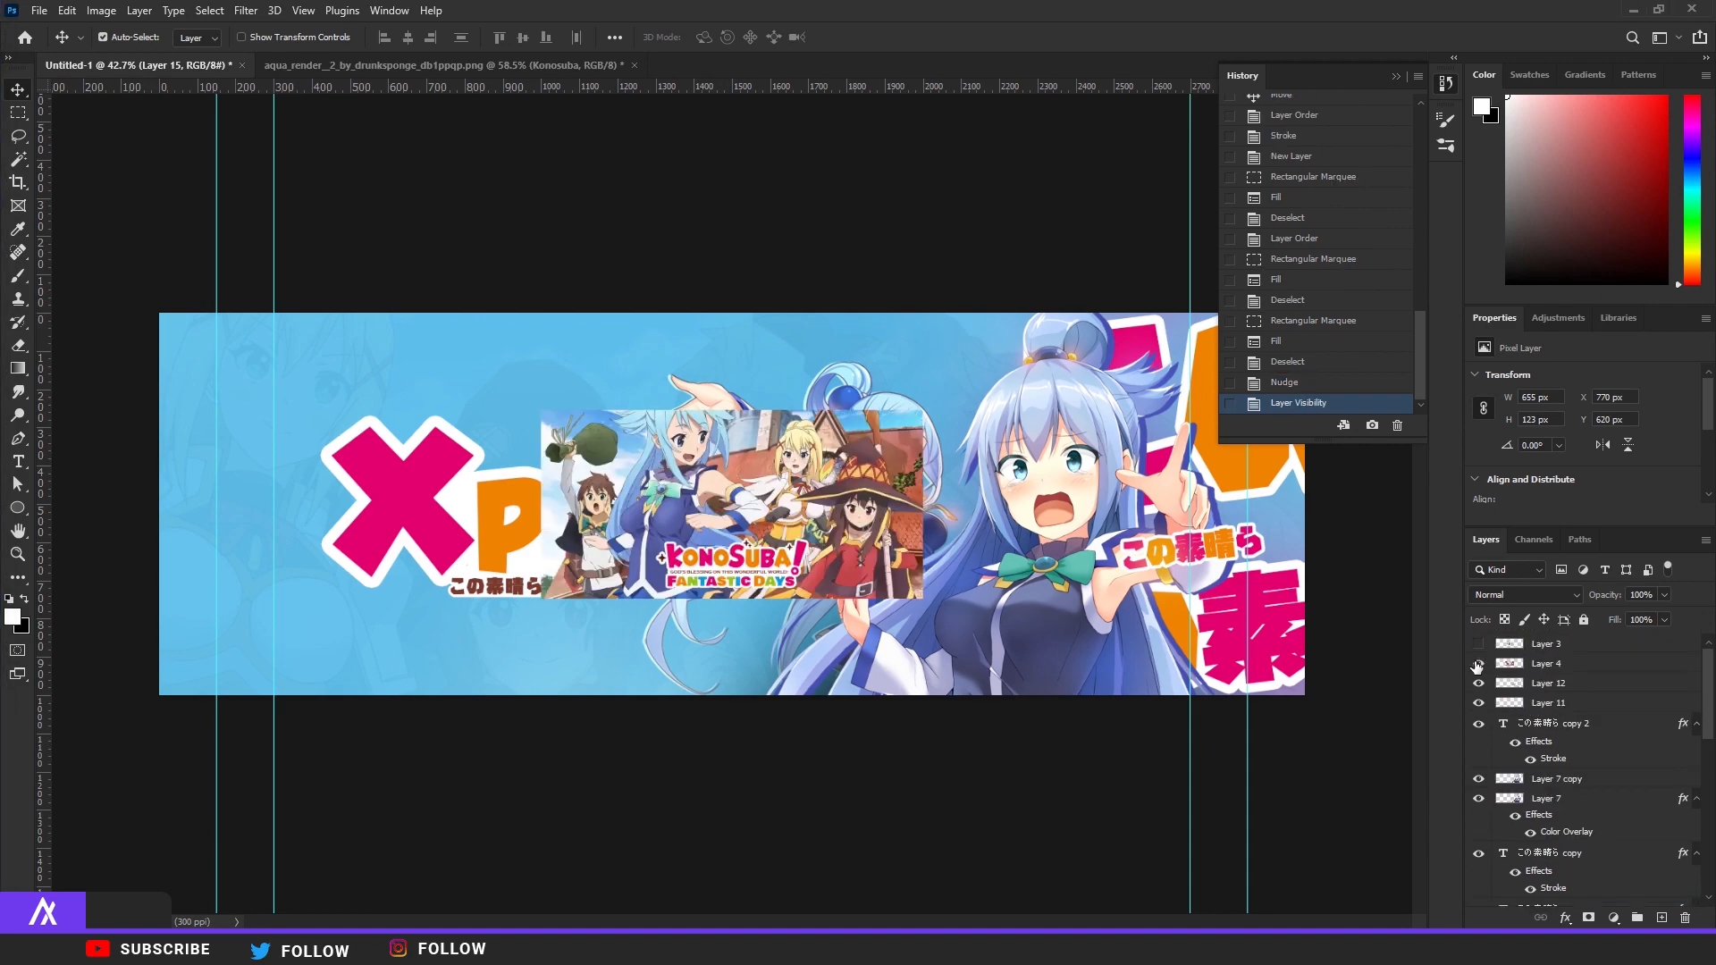
{"action": "scroll", "coordinate": [759, 608], "scroll_direction": "up", "scroll_amount": 5}
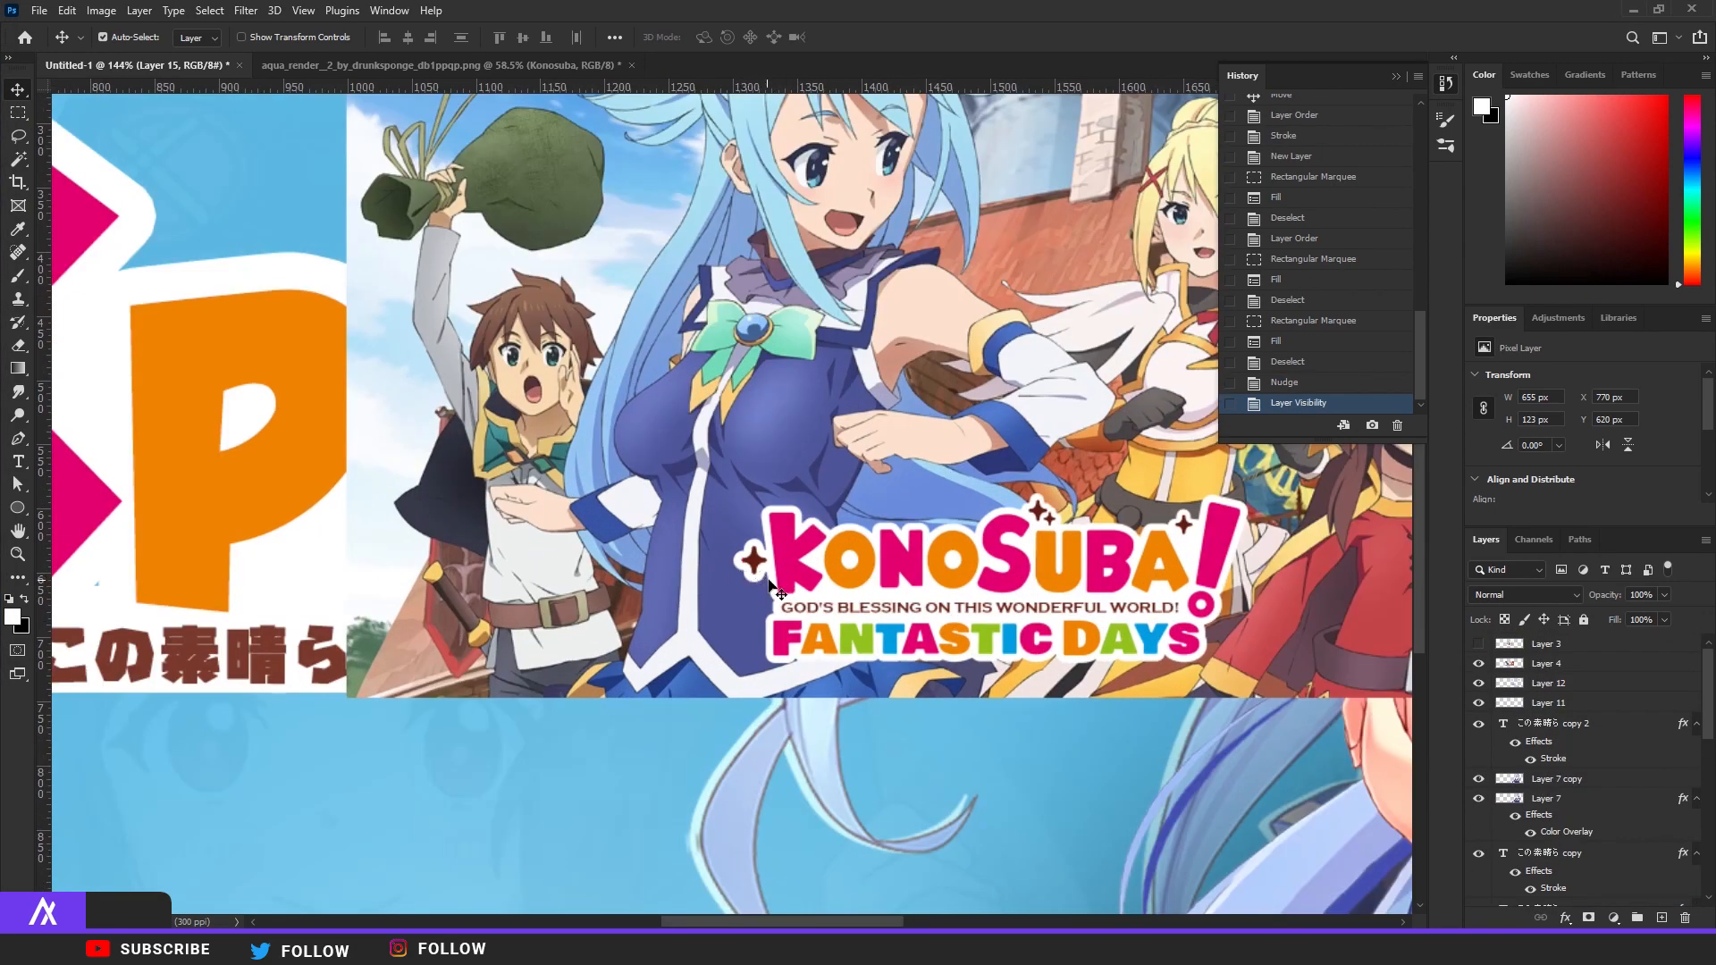
Scale the Konosuba reference image on Layer 4 up to about 244% of its size
{"action": "scroll", "coordinate": [771, 587], "scroll_direction": "down", "scroll_amount": 6}
{"action": "left_click", "coordinate": [865, 570]}
{"action": "key", "text": "ctrl+t"}
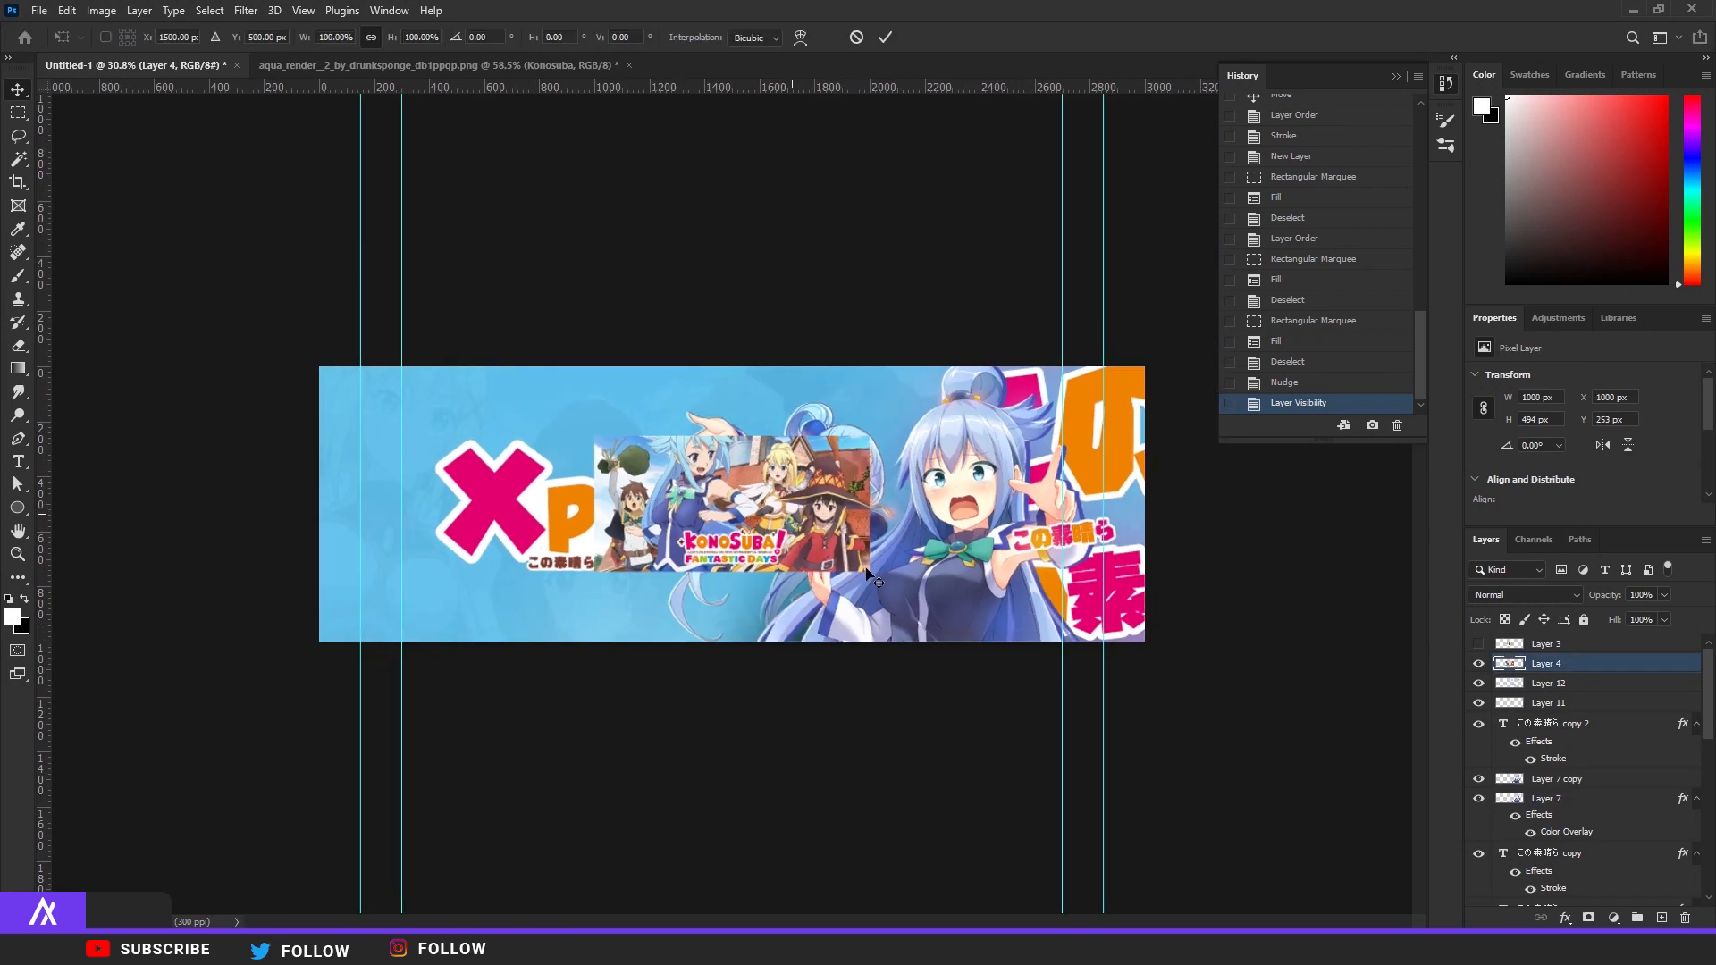
{"action": "mouse_move", "coordinate": [868, 571]}
{"action": "left_mouse_down"}
{"action": "mouse_move", "coordinate": [1067, 669]}
{"action": "mouse_move", "coordinate": [869, 539]}
{"action": "left_mouse_up"}
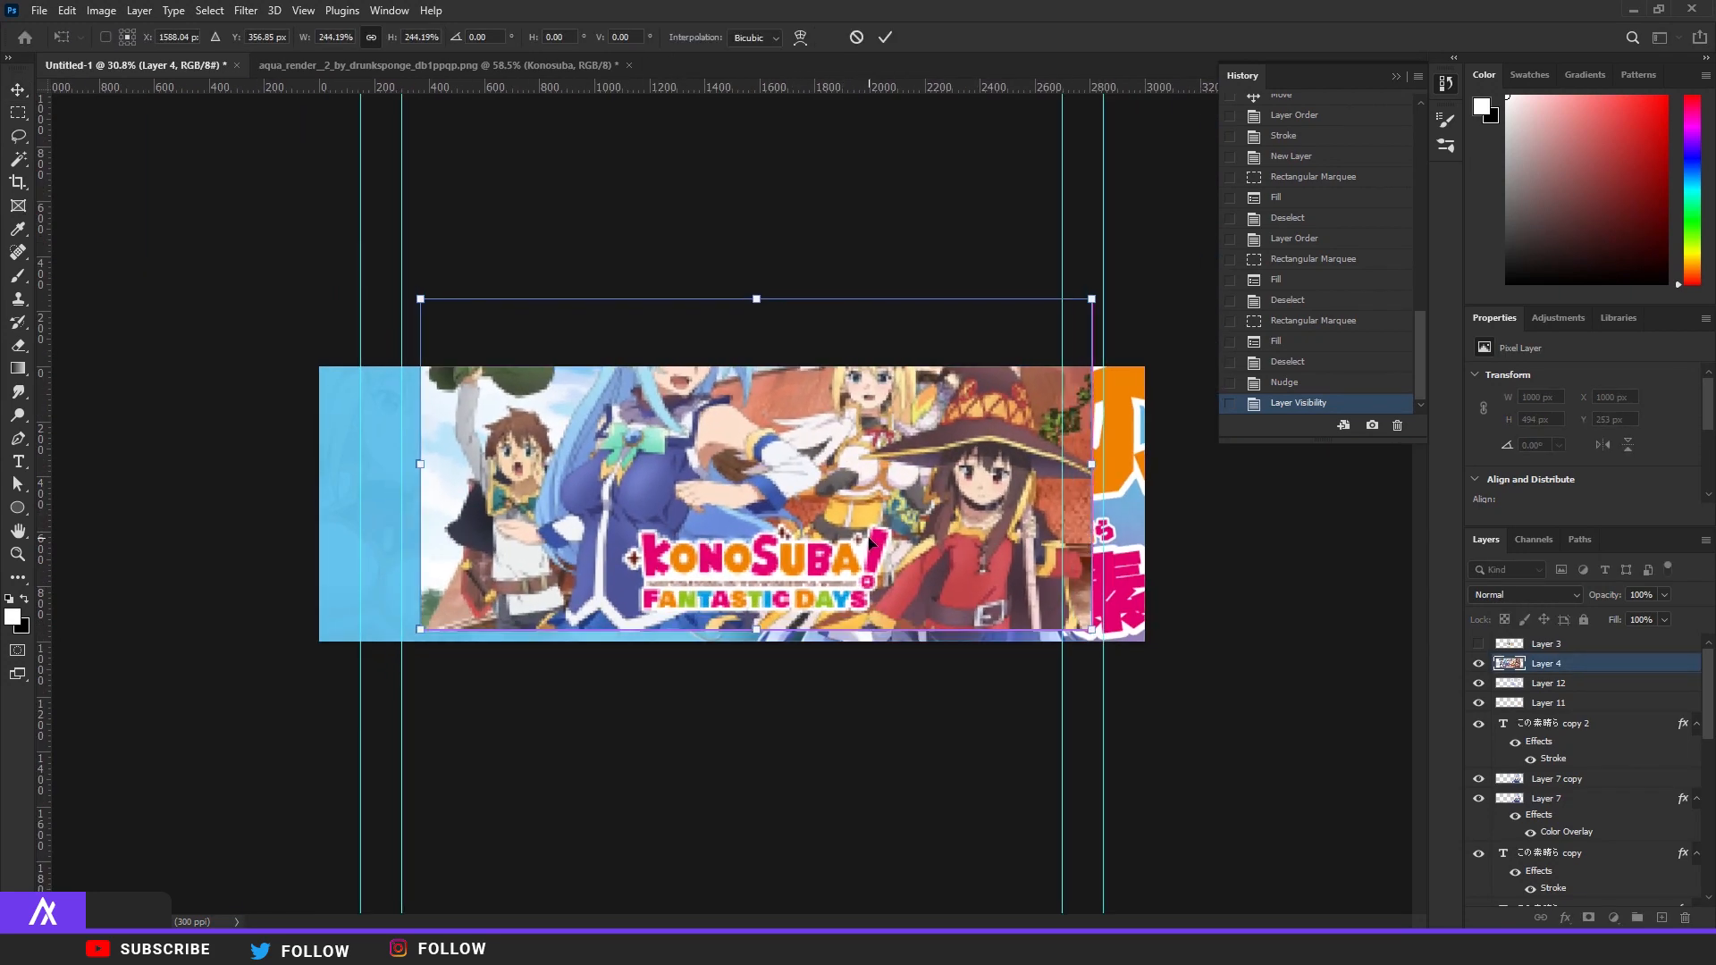
{"action": "key", "text": "Return"}
Enlarge the reference image further and trace the brown star beside the logo's K with a closed Pen path
{"action": "key", "text": "p"}
{"action": "scroll", "coordinate": [618, 598], "scroll_direction": "up", "scroll_amount": 9}
{"action": "scroll", "coordinate": [676, 616], "scroll_direction": "down", "scroll_amount": 4}
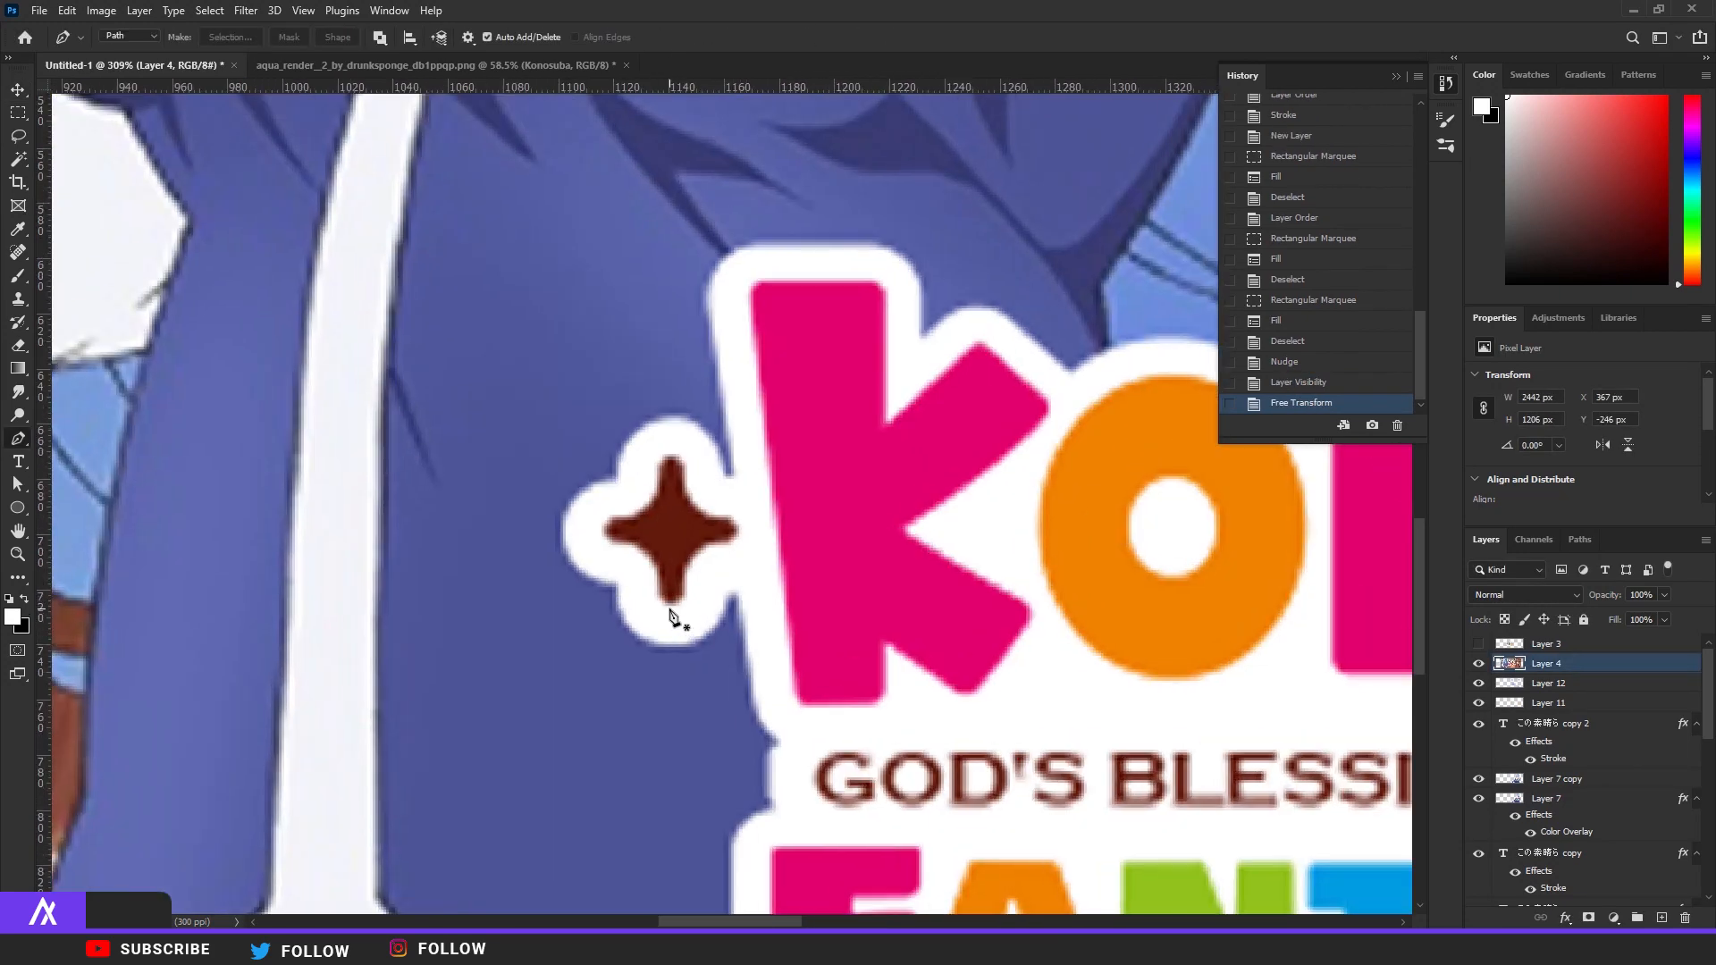
{"action": "scroll", "coordinate": [672, 620], "scroll_direction": "down", "scroll_amount": 10}
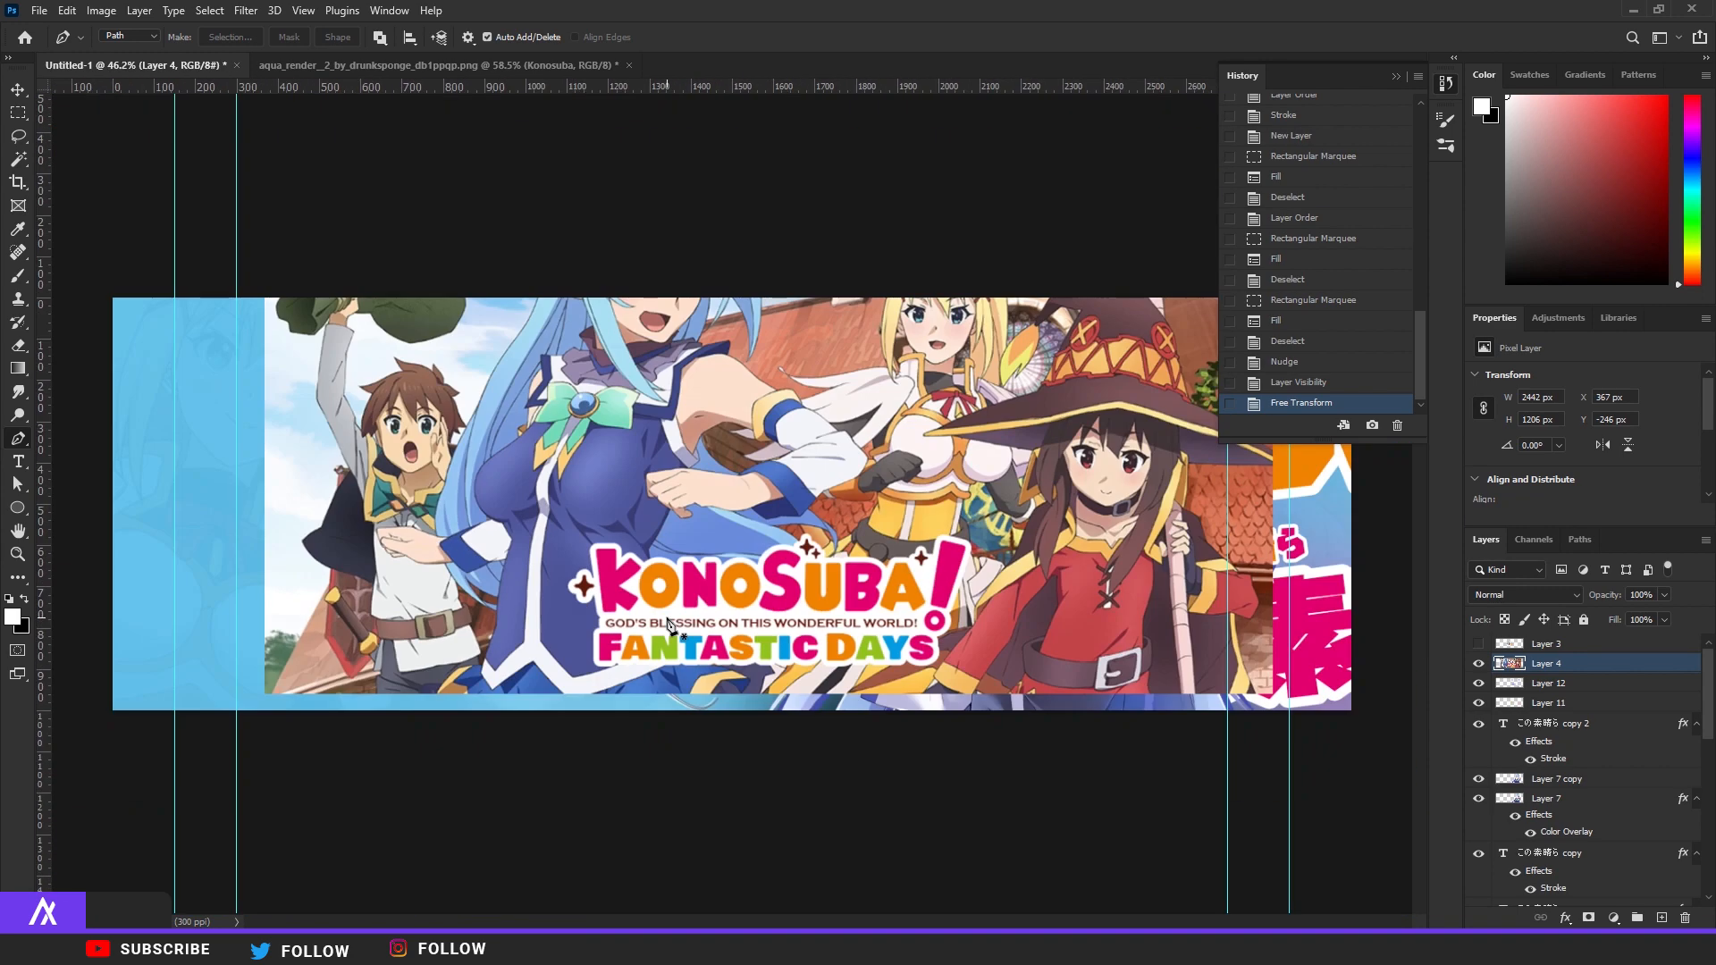
{"action": "key", "text": "ctrl+t"}
{"action": "left_click_drag", "start_coordinate": [1042, 613], "coordinate": [1082, 636]}
{"action": "left_click", "coordinate": [745, 656]}
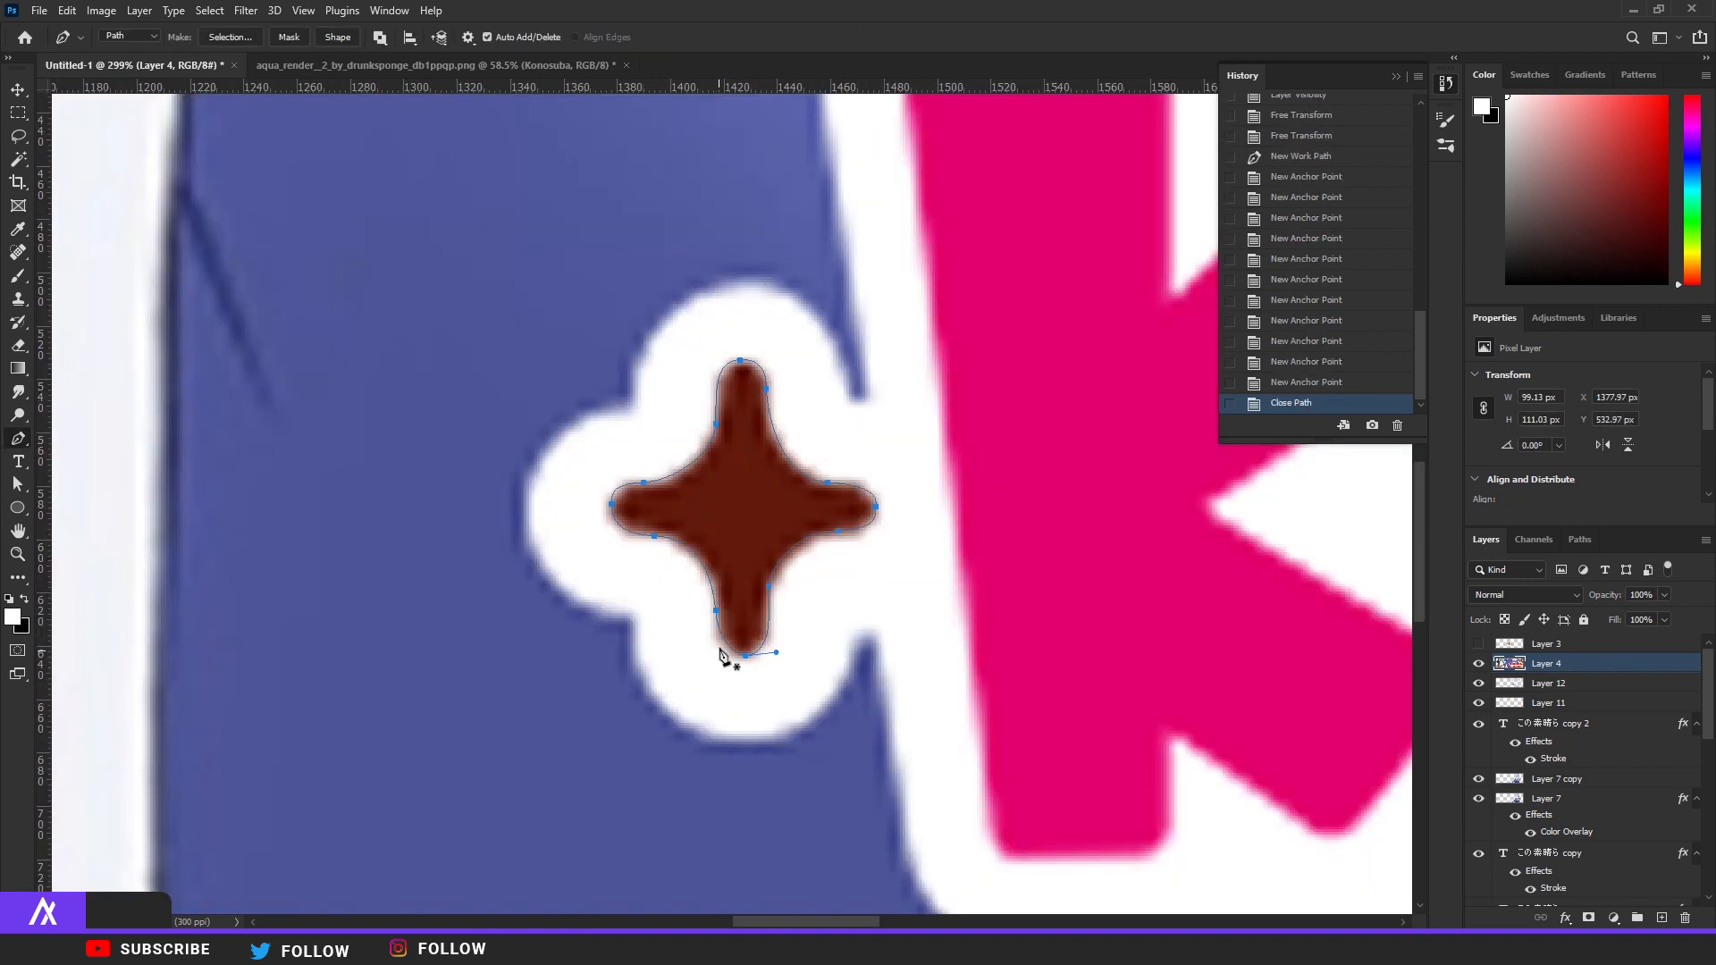
Fill the star path with dark brown 621c0e at 100% opacity in Normal mode
{"action": "right_click", "coordinate": [771, 533]}
{"action": "left_click", "coordinate": [800, 241]}
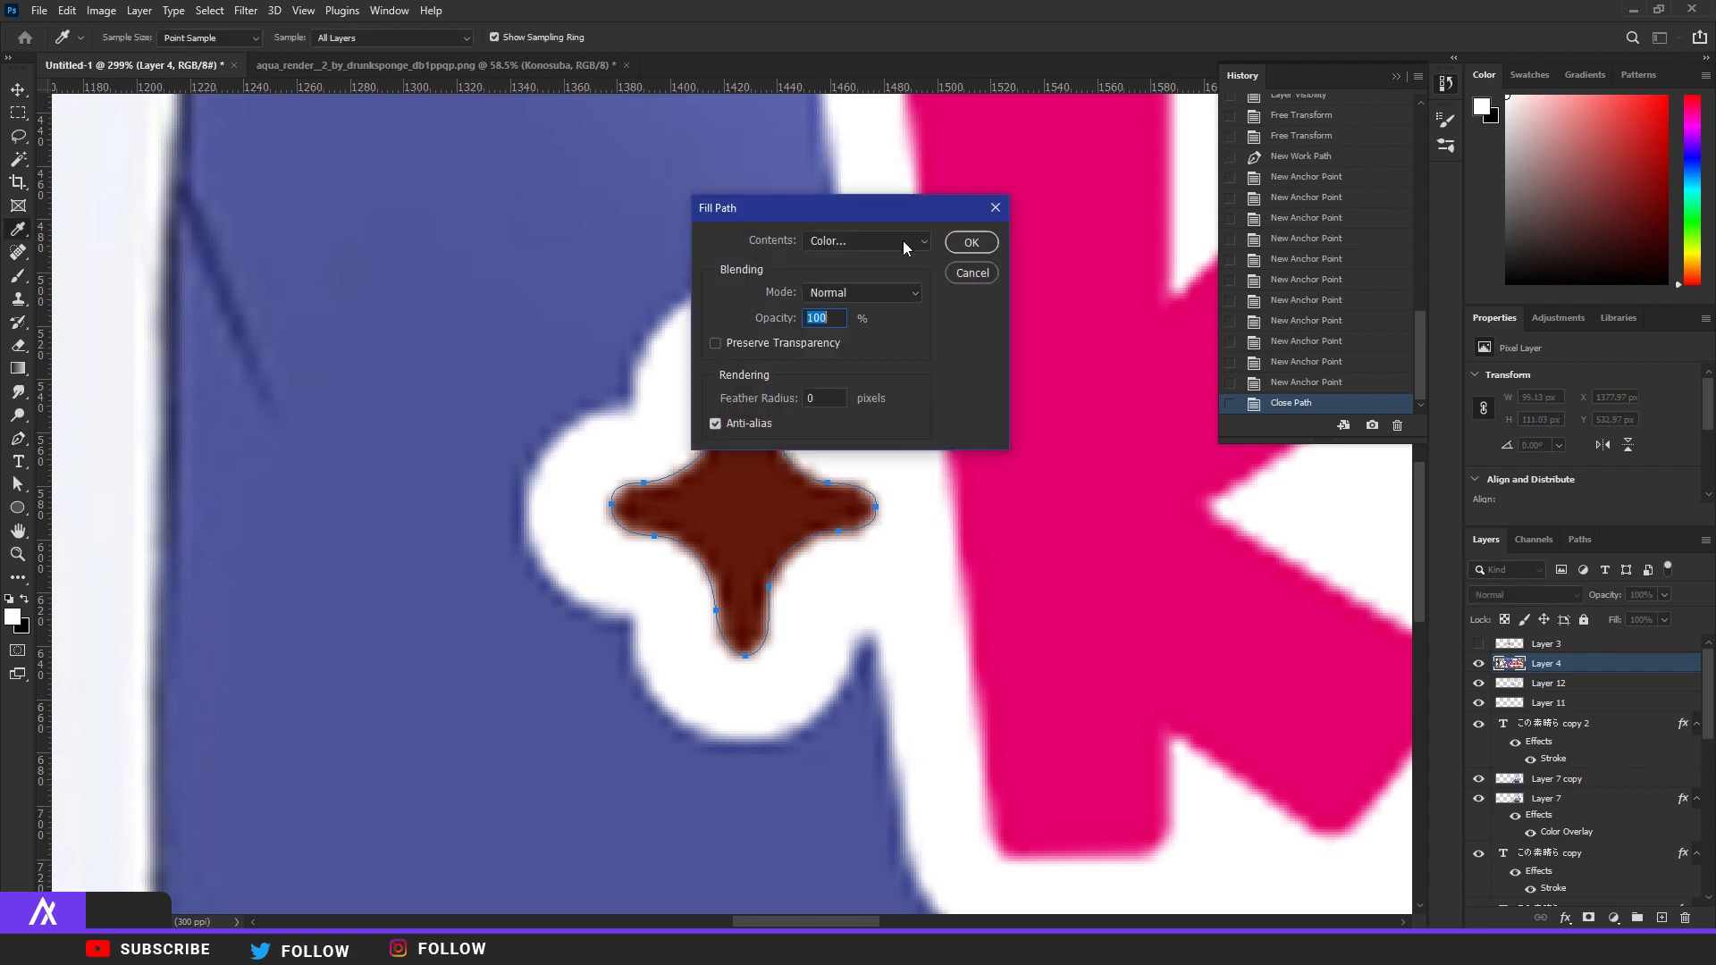
{"action": "left_click", "coordinate": [903, 239]}
{"action": "left_click", "coordinate": [826, 272]}
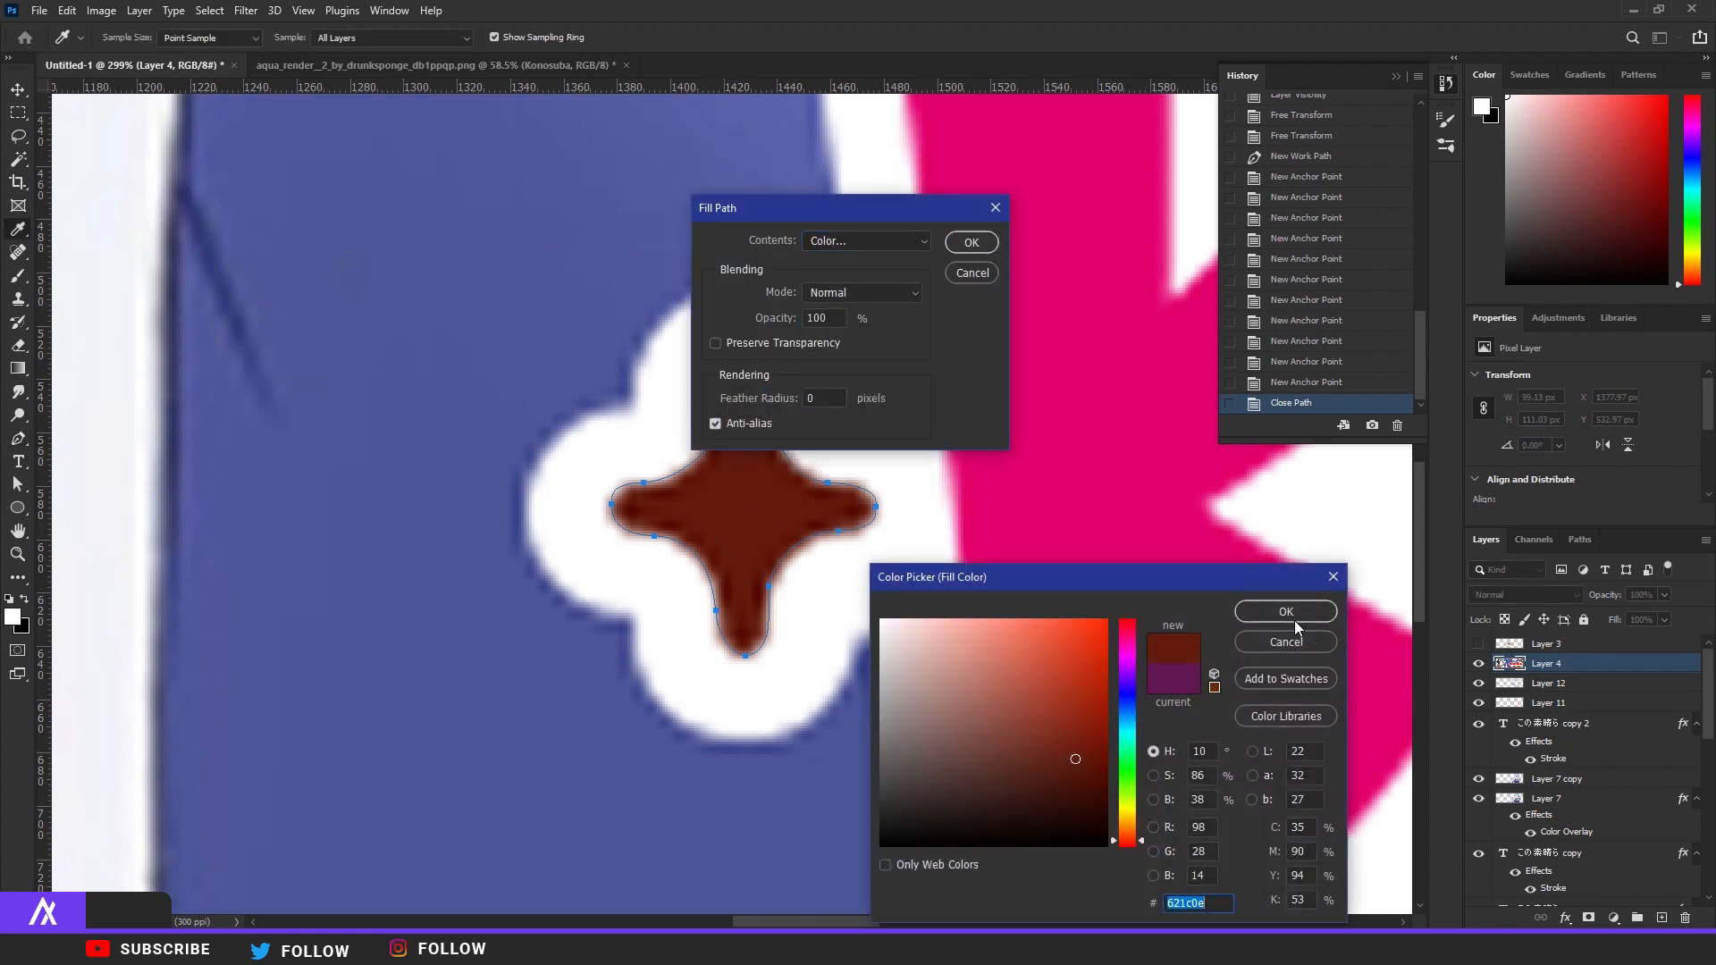
{"action": "left_click", "coordinate": [1285, 611]}
{"action": "left_click", "coordinate": [972, 242]}
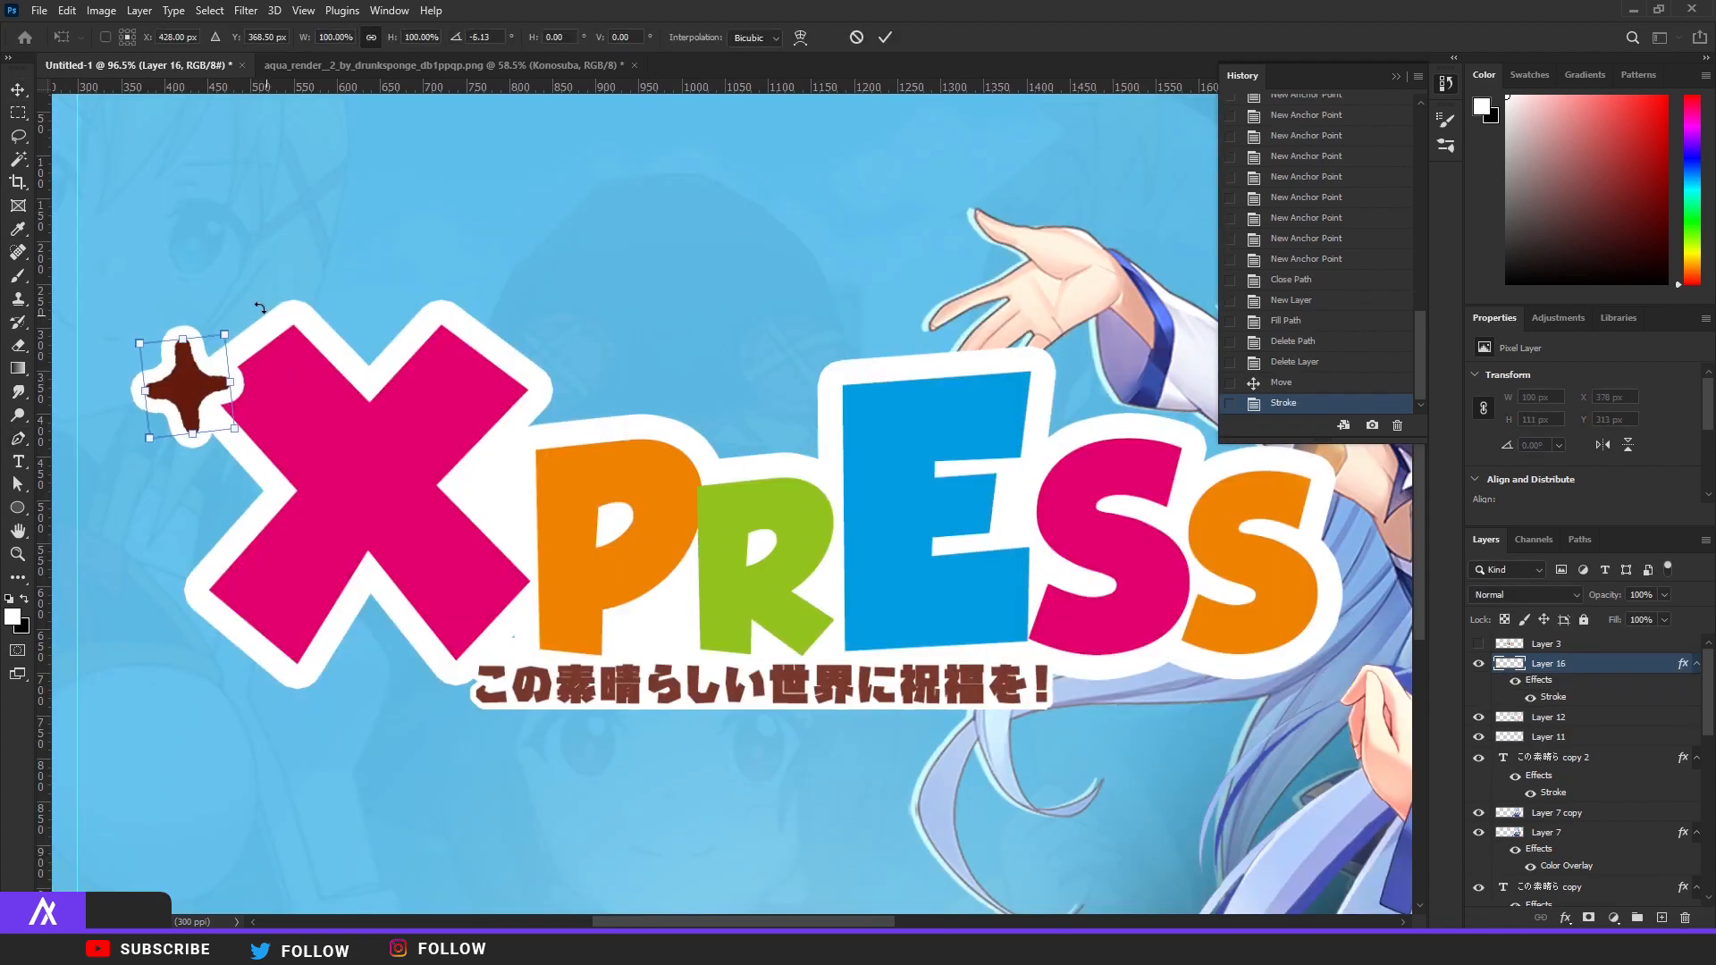
Tilt the brown star beside the X by about -6.13° and place a smaller duplicate near the E's upper-right corner
{"action": "key", "text": "Return"}
{"action": "scroll", "coordinate": [254, 428], "scroll_direction": "down", "scroll_amount": 5}
{"action": "key", "text": "ctrl+j"}
{"action": "key", "text": "ctrl+t"}
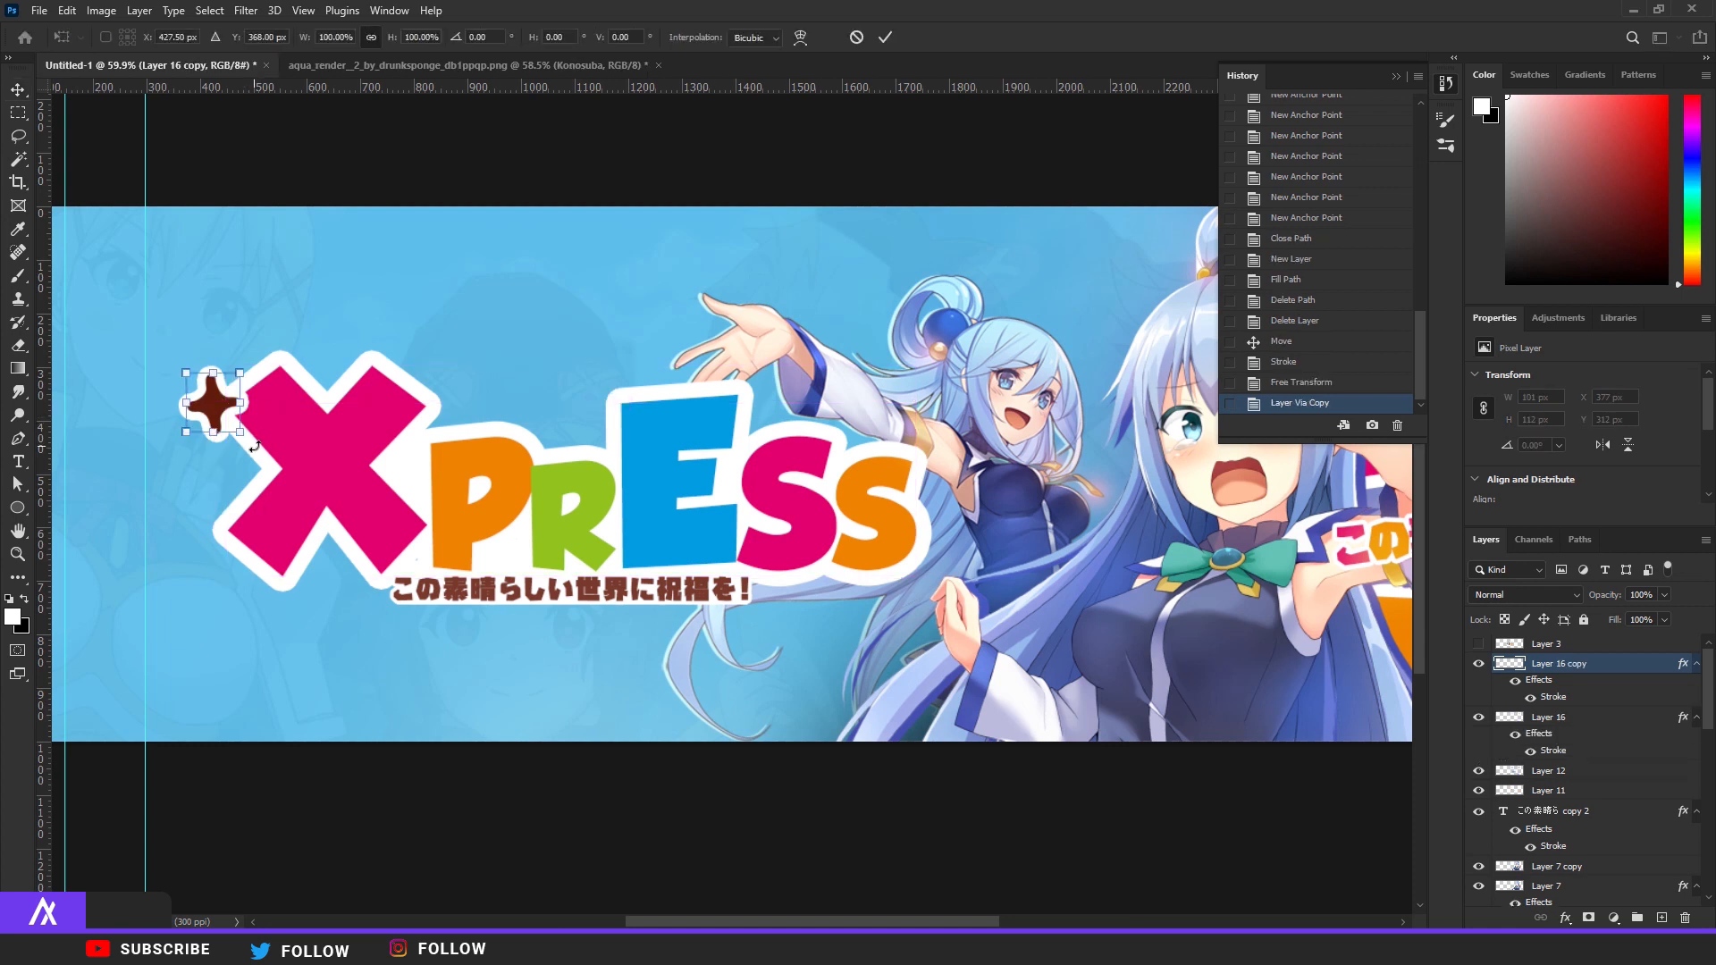
{"action": "left_click_drag", "start_coordinate": [240, 434], "coordinate": [715, 366]}
{"action": "key", "text": "Return"}
Duplicate the small star by the E, scale the copy to about 146.43% and place it just above and left of the original
{"action": "scroll", "coordinate": [782, 400], "scroll_direction": "up", "scroll_amount": 3}
{"action": "key", "text": "ctrl+j"}
{"action": "key", "text": "ctrl+t"}
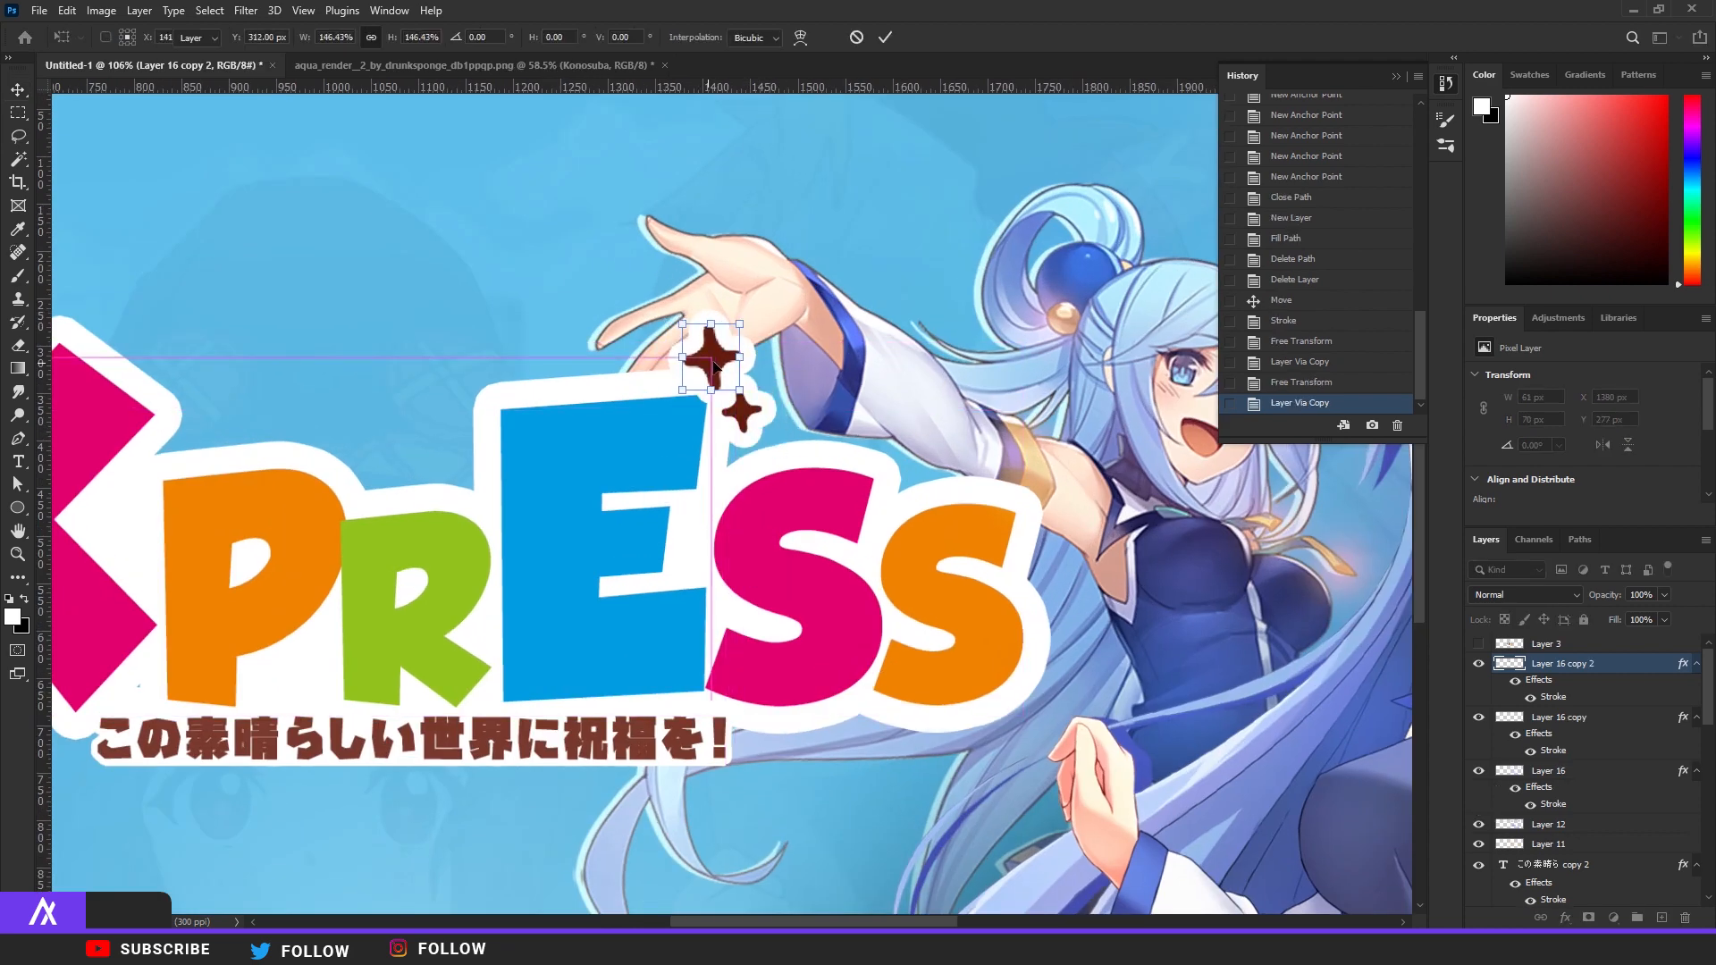
{"action": "key", "text": "Return"}
{"action": "scroll", "coordinate": [807, 362], "scroll_direction": "down", "scroll_amount": 3}
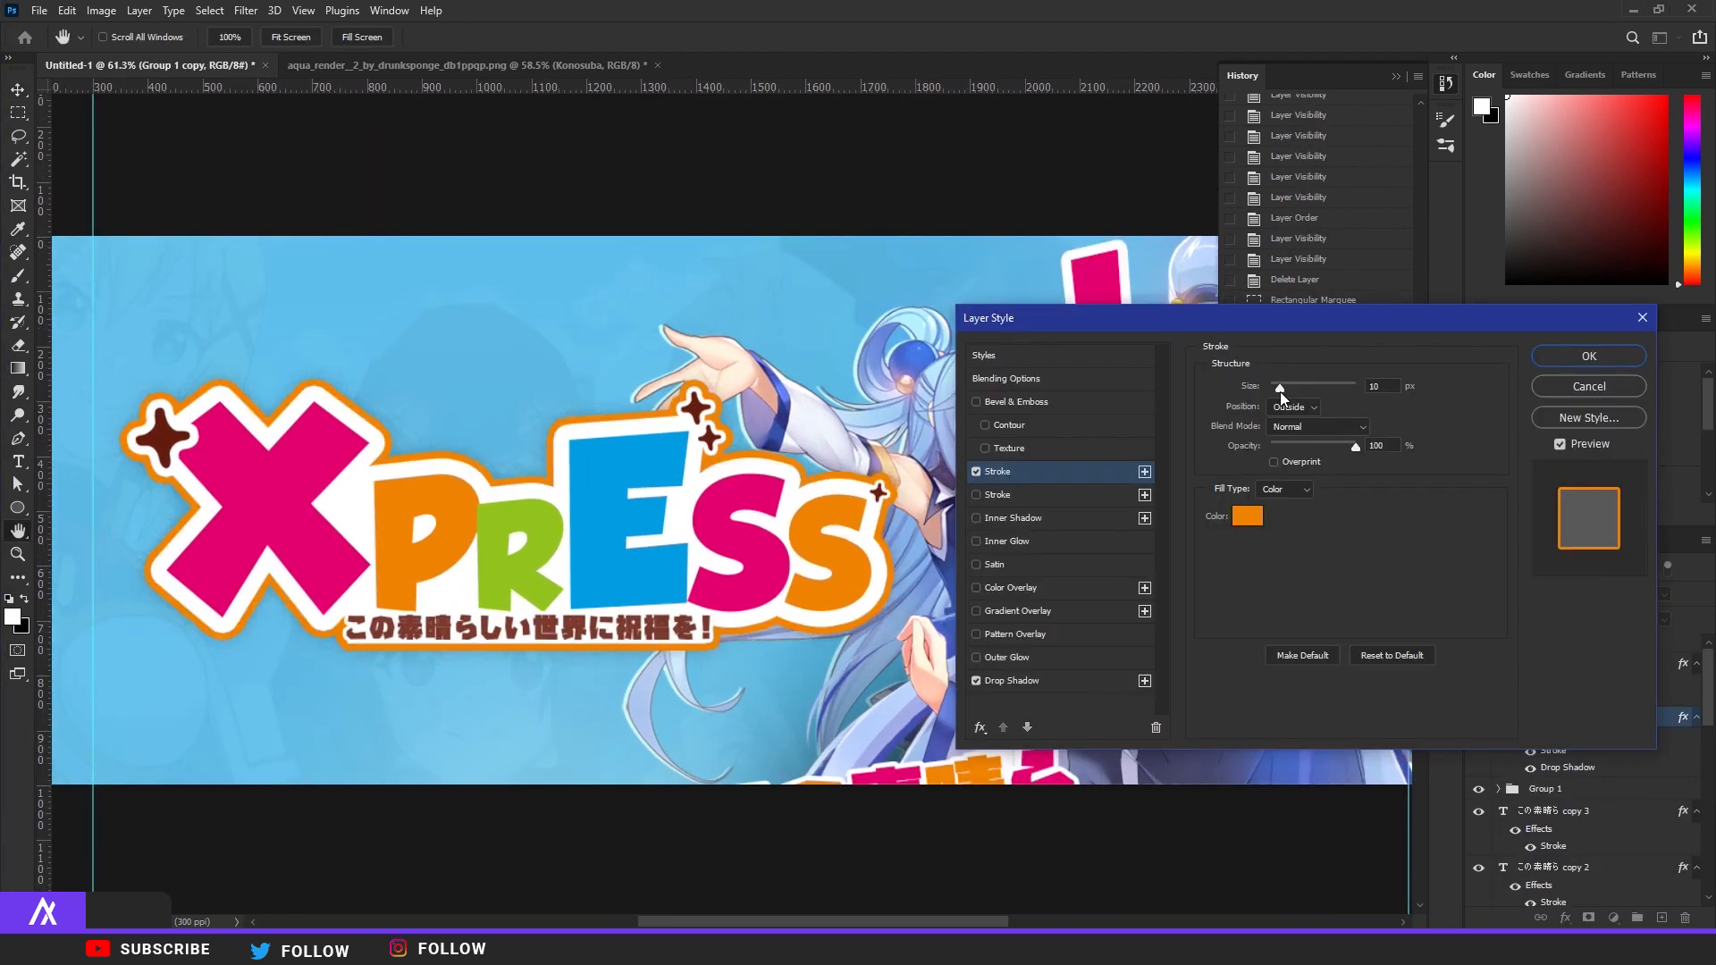
Add a second outside stroke to the logo group in pink at 21 px and open the Drop Shadow settings
{"action": "left_click", "coordinate": [1028, 494]}
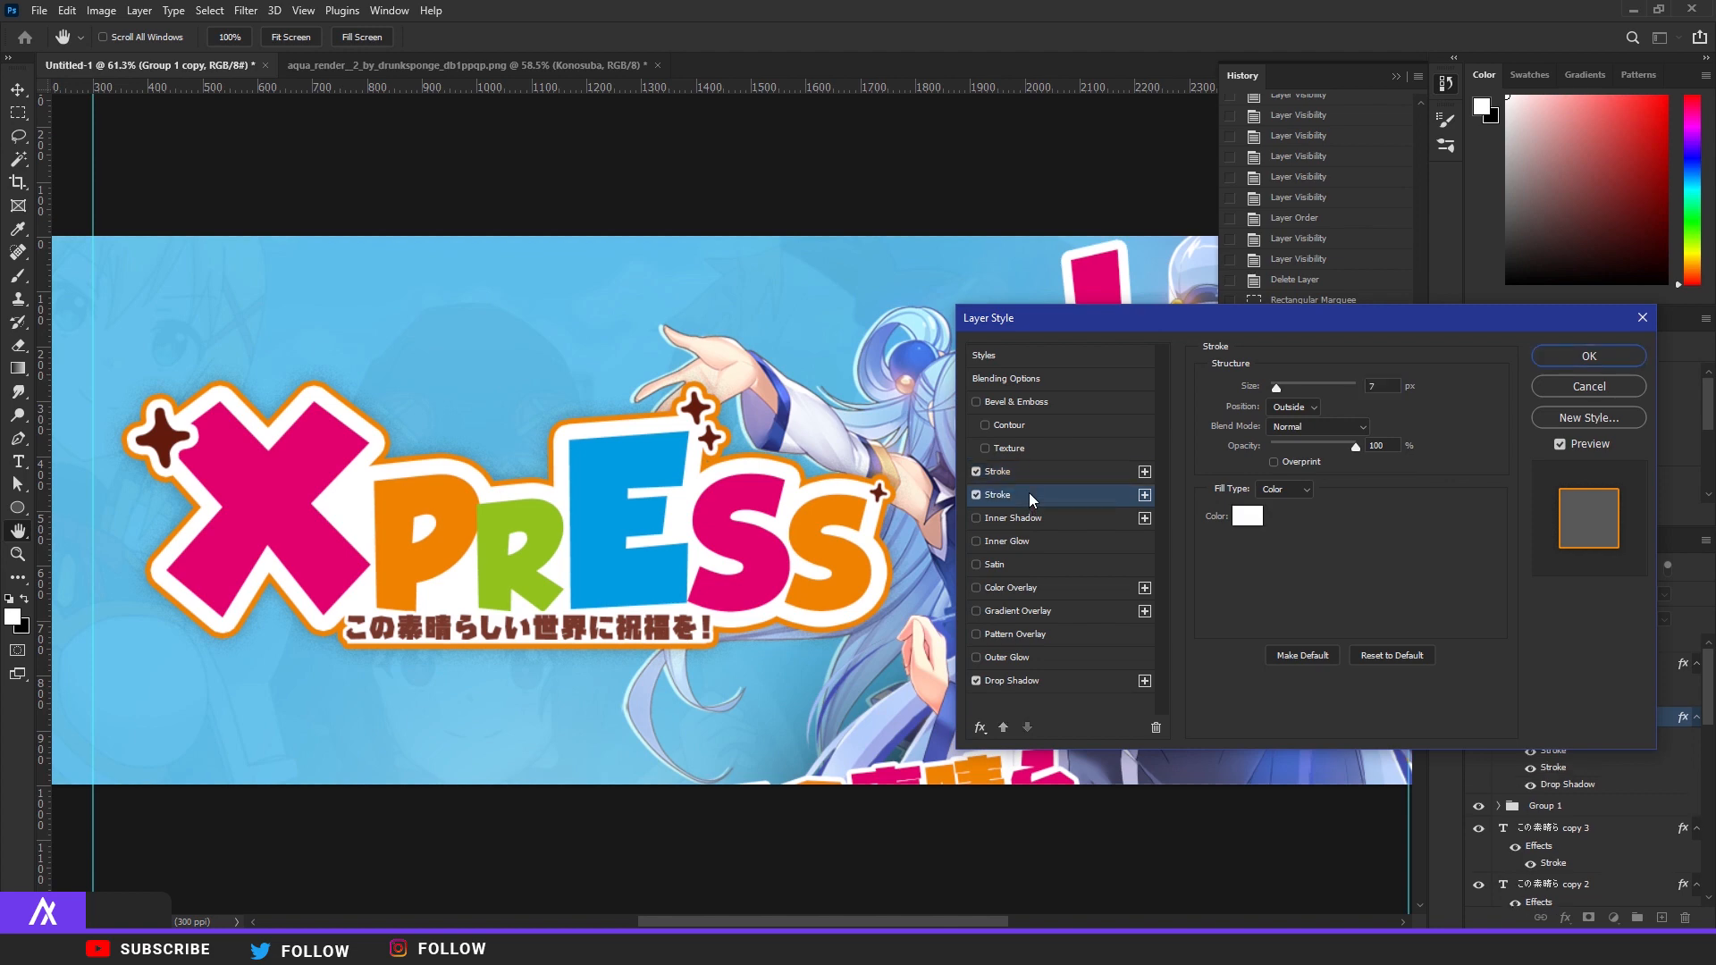
{"action": "left_click", "coordinate": [1247, 515]}
{"action": "left_click", "coordinate": [1287, 611]}
{"action": "left_click_drag", "start_coordinate": [1284, 388], "coordinate": [1283, 390]}
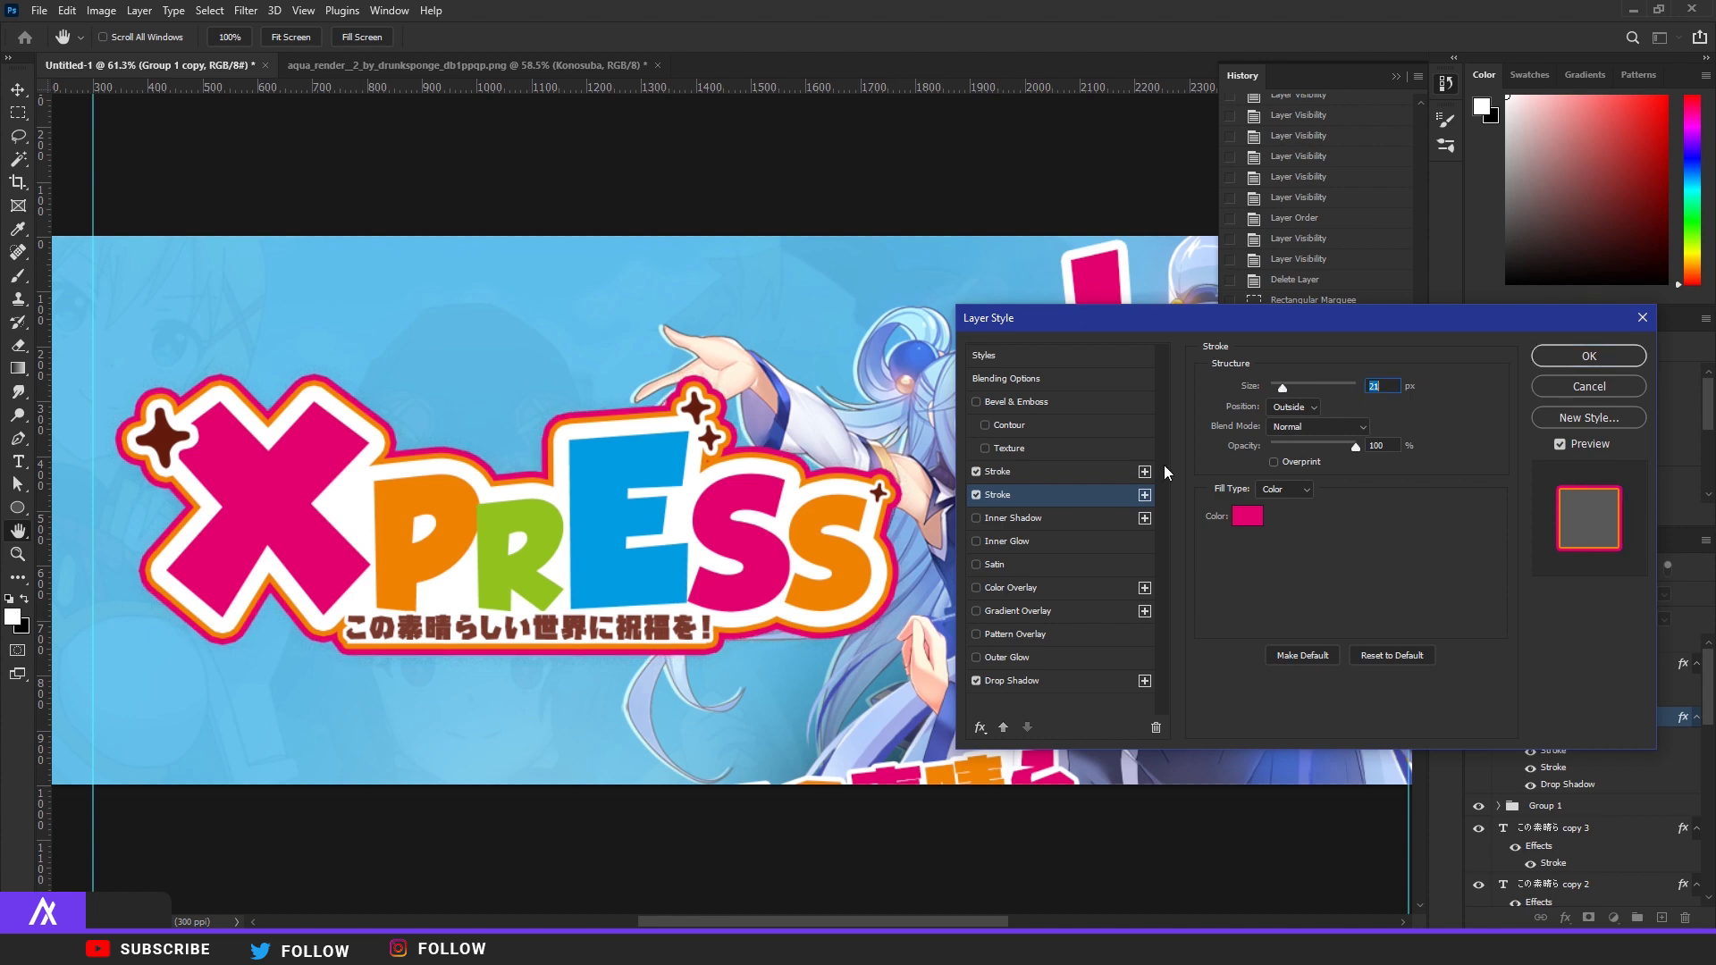
{"action": "left_click", "coordinate": [1038, 680]}
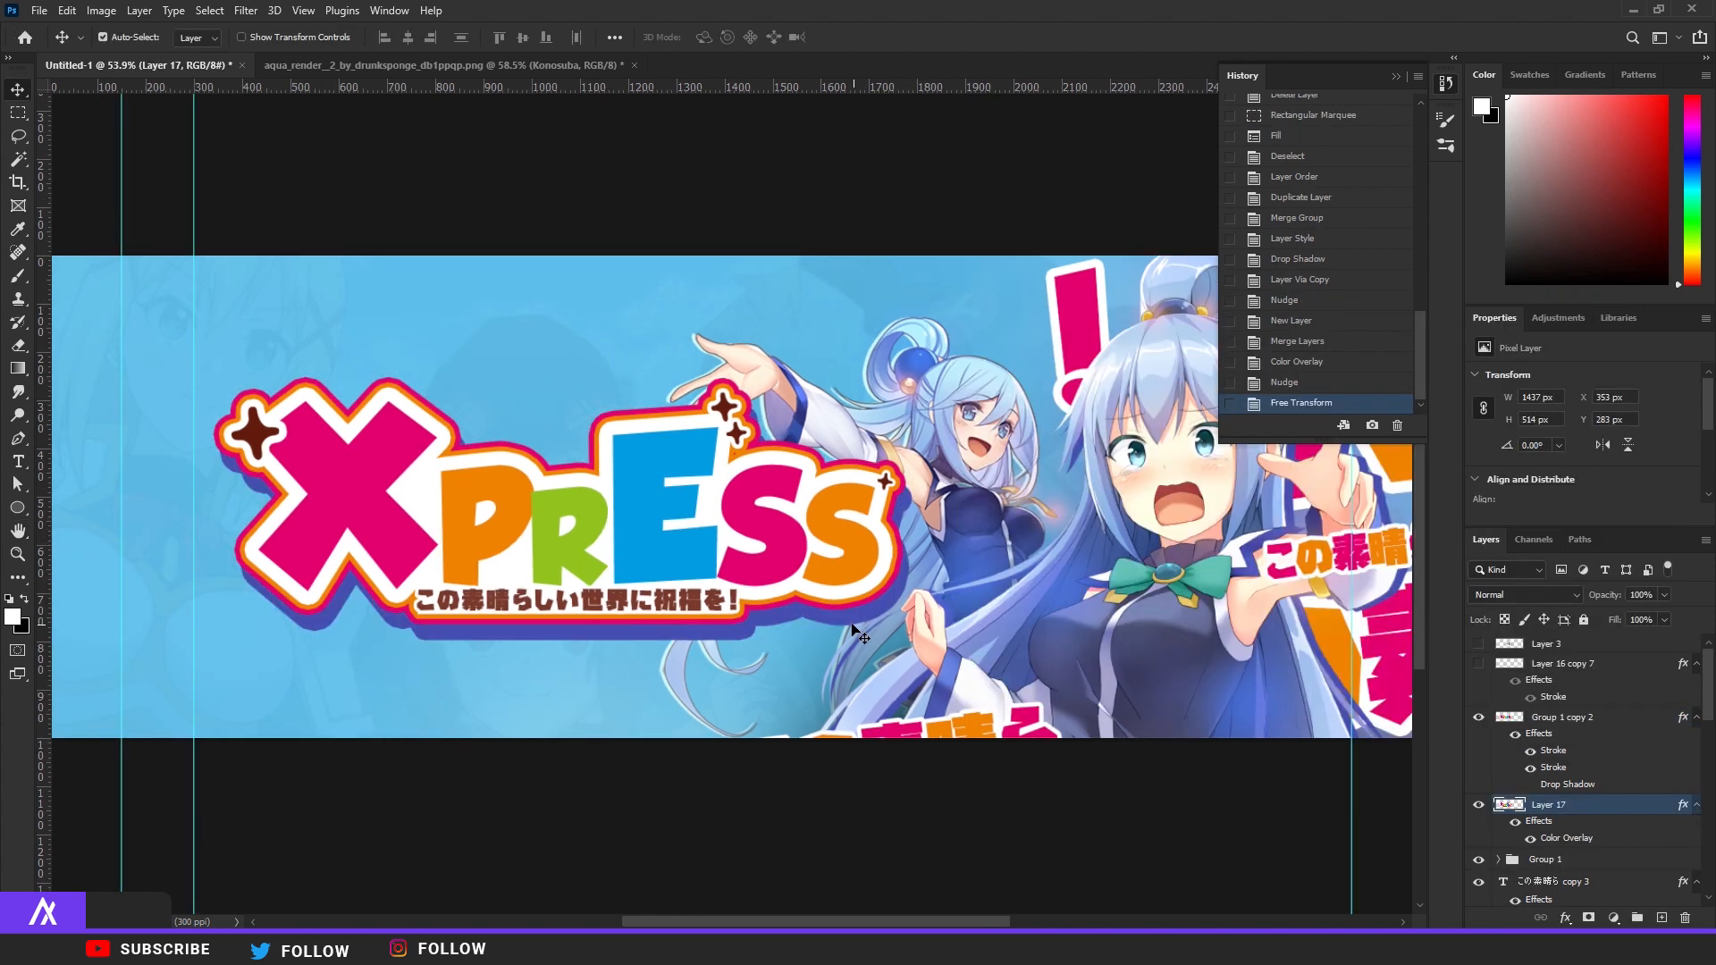
Duplicate the logo's blue shadow on Layer 17 and nudge the original down and right to X 357 px, Y 300 px
{"action": "scroll", "coordinate": [856, 632], "scroll_direction": "right", "scroll_amount": 1}
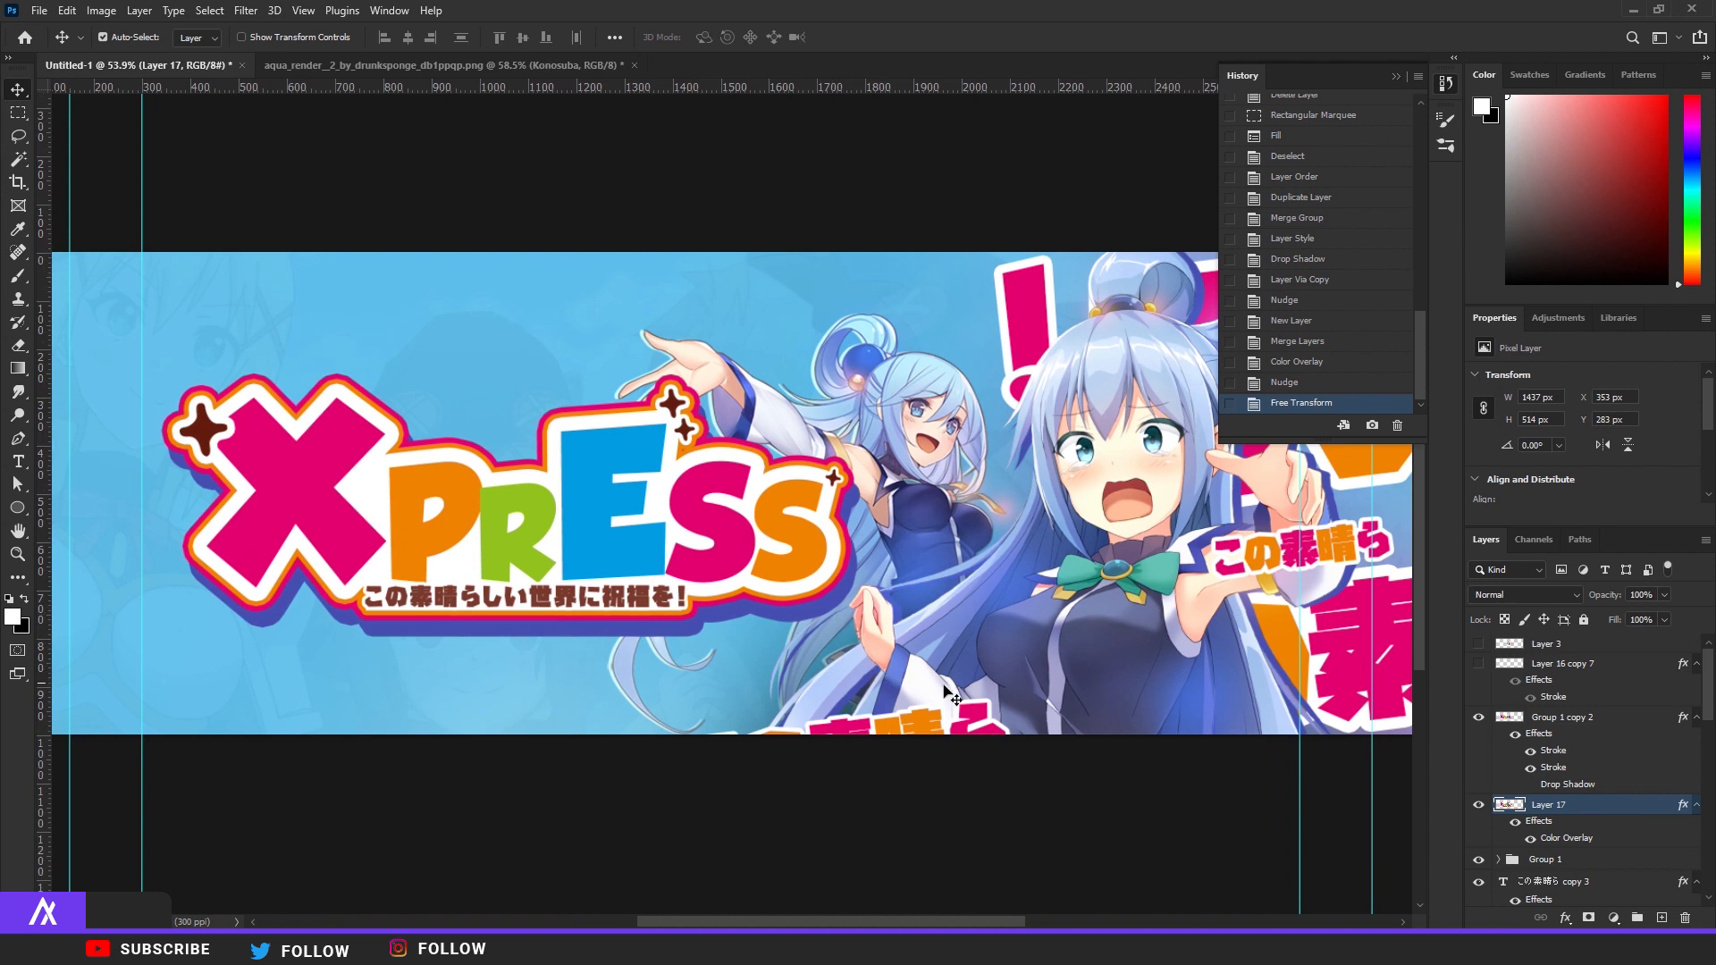
{"action": "key", "text": "ctrl+j"}
{"action": "left_click", "coordinate": [1598, 867]}
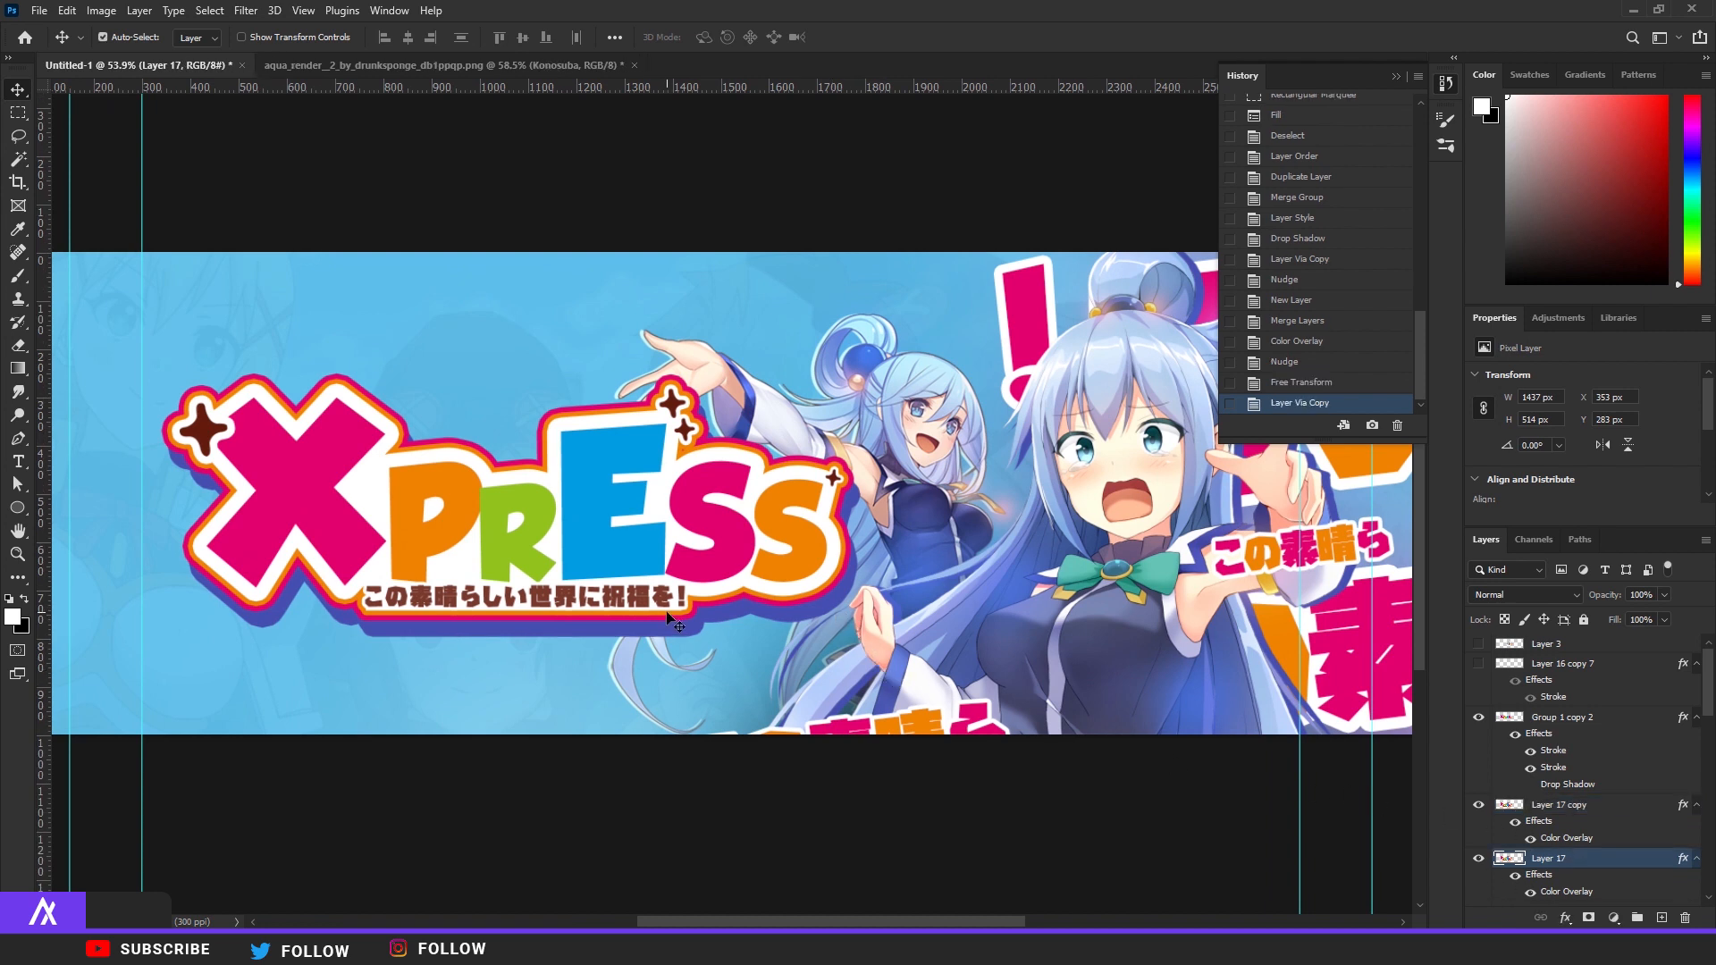
{"action": "key", "text": "Down"}
{"action": "key", "text": "Down"}
{"action": "key", "text": "Down"}
{"action": "key", "text": "Down"}
{"action": "key", "text": "Down"}
{"action": "key", "text": "Down"}
{"action": "key", "text": "Down"}
{"action": "key", "text": "Down"}
{"action": "key", "text": "Down"}
{"action": "key", "text": "Down"}
{"action": "key", "text": "Down"}
{"action": "key", "text": "Down"}
{"action": "key", "text": "Down"}
{"action": "key", "text": "Down"}
{"action": "key", "text": "Down"}
{"action": "key", "text": "Down"}
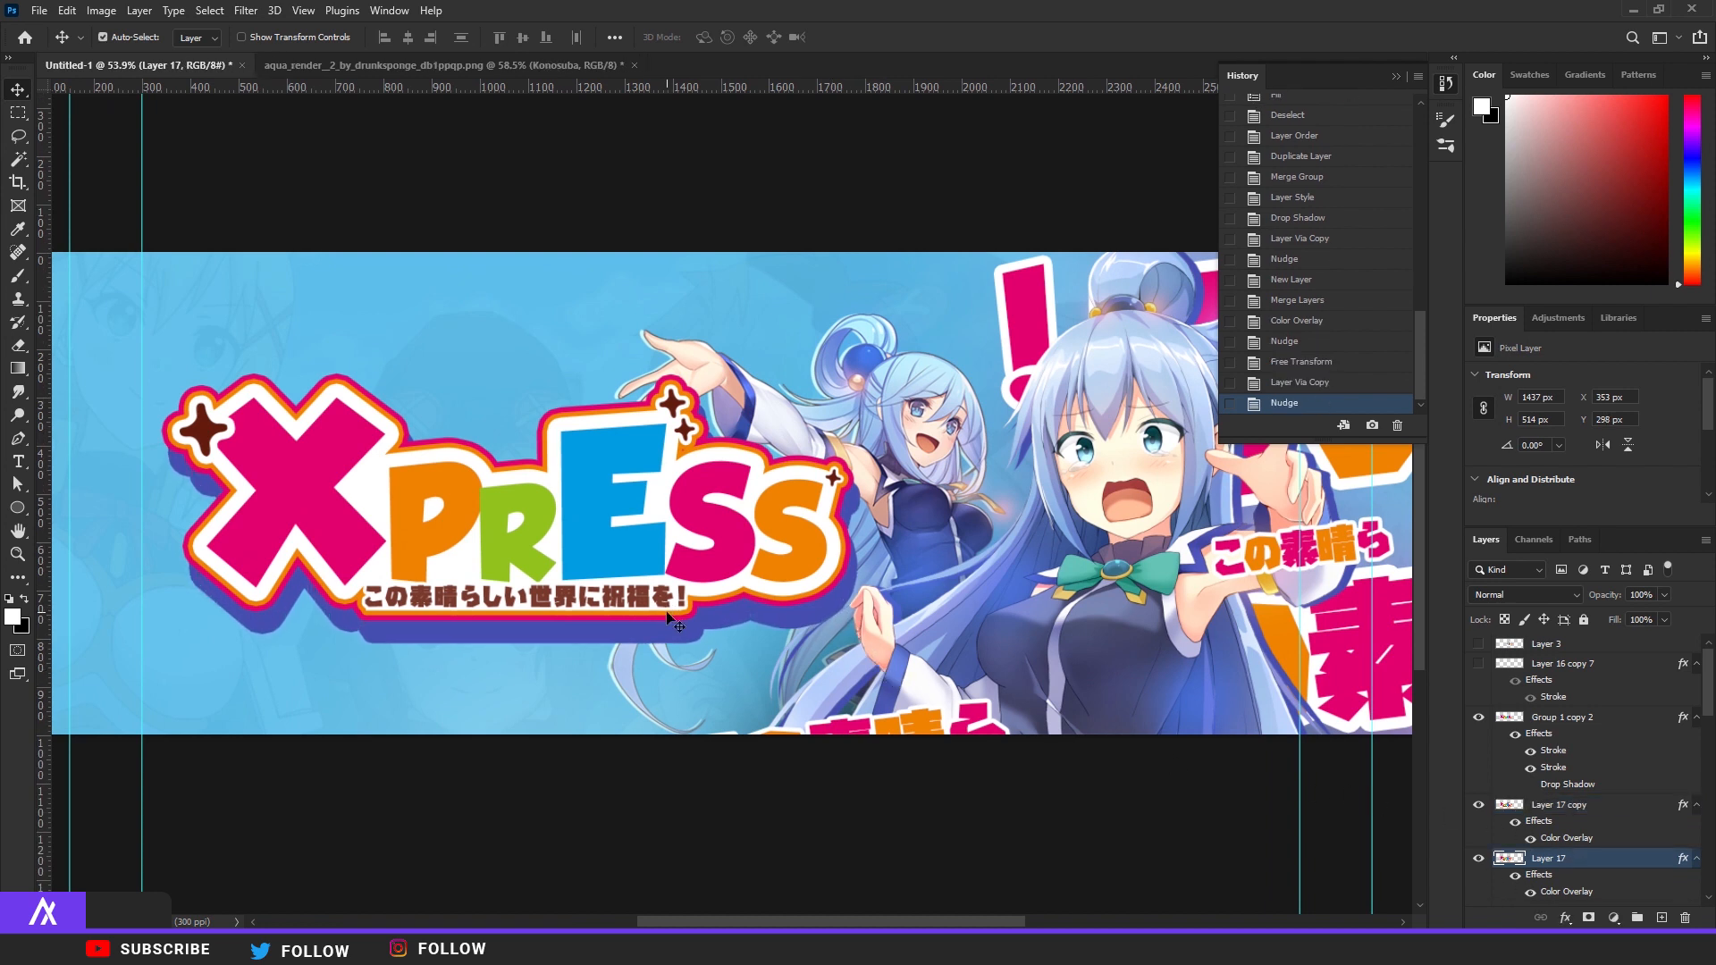
{"action": "key", "text": "Right"}
{"action": "key", "text": "Right"}
{"action": "key", "text": "Right"}
{"action": "key", "text": "Right"}
Change Layer 17's Color Overlay to a near-black colour
{"action": "double_click", "coordinate": [1620, 864]}
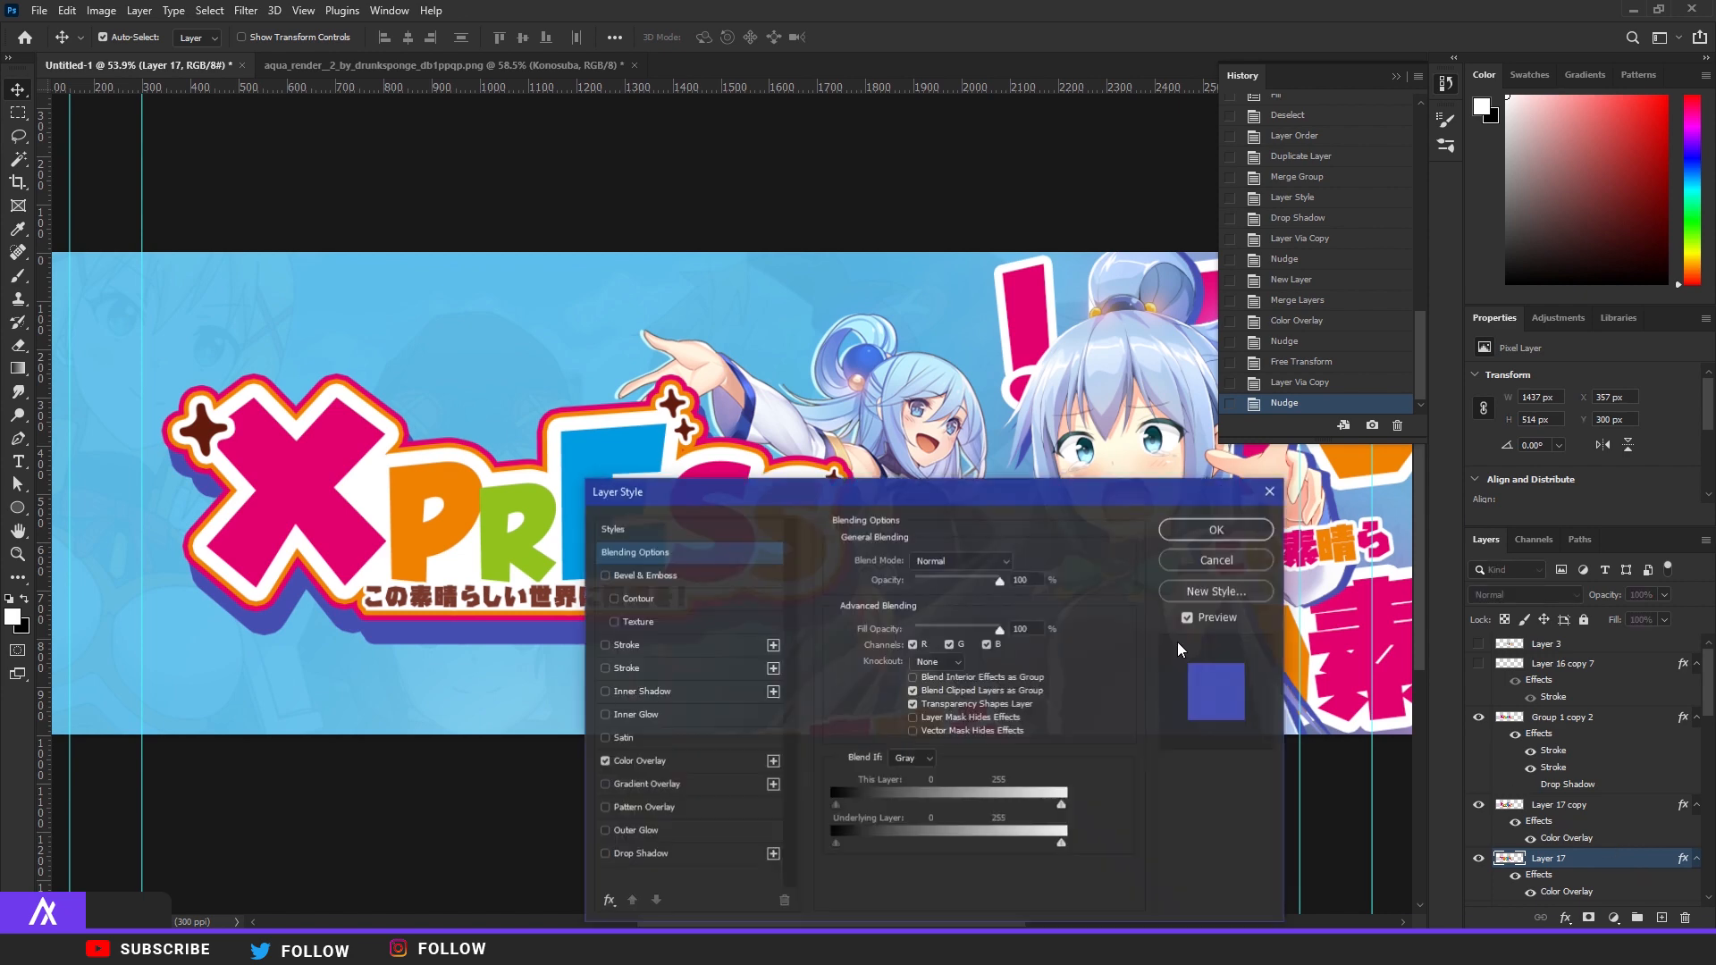
{"action": "left_click", "coordinate": [640, 760]}
{"action": "left_click", "coordinate": [1010, 575]}
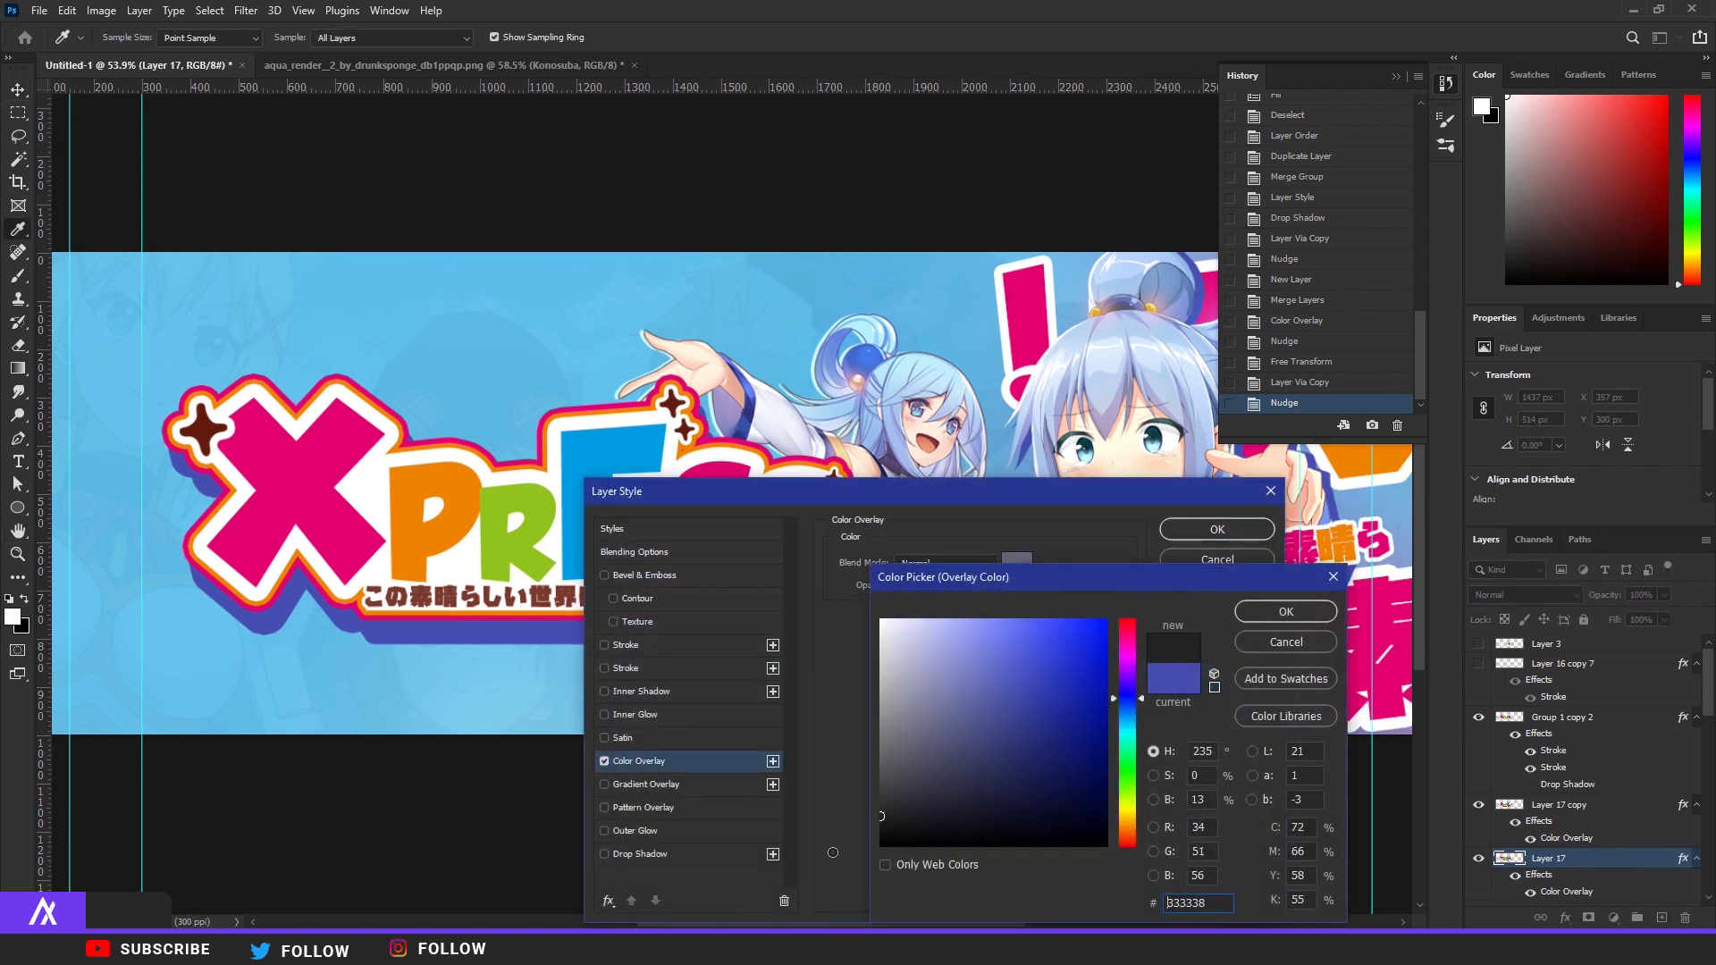
{"action": "left_click", "coordinate": [903, 880]}
{"action": "left_click", "coordinate": [1280, 607]}
{"action": "left_click", "coordinate": [1217, 529]}
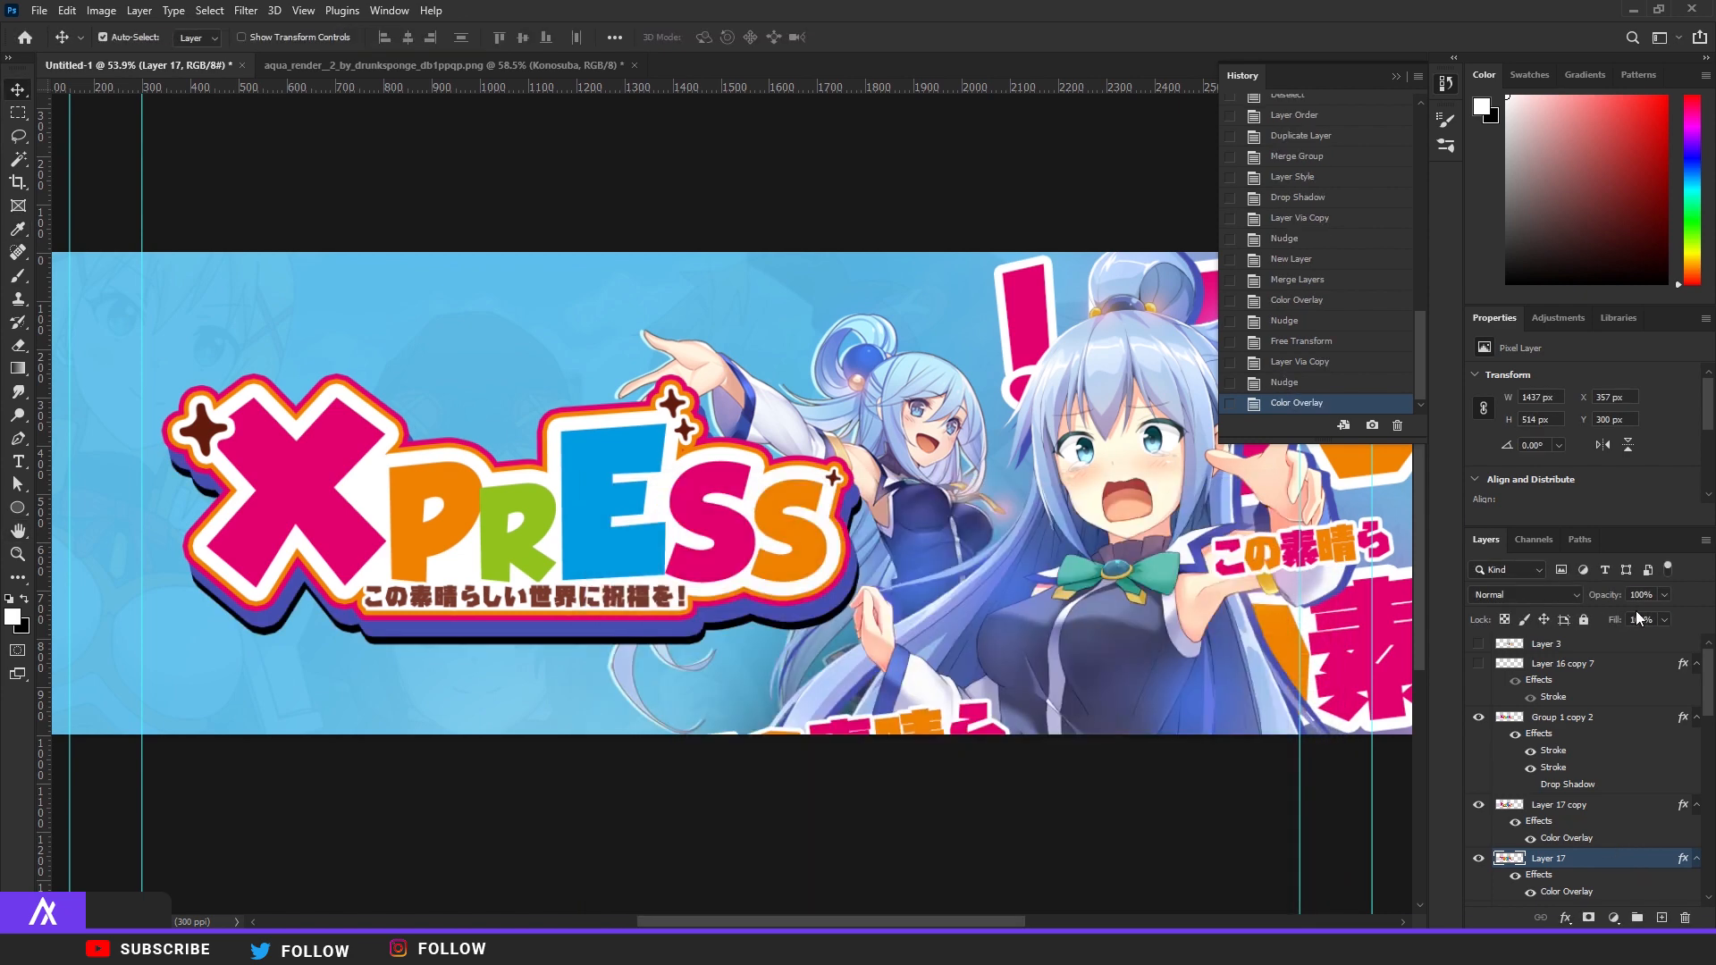
Lower the opacity of the dark shadow on Layer 17 to 27%
{"action": "left_click", "coordinate": [1663, 596]}
{"action": "left_click", "coordinate": [1606, 615]}
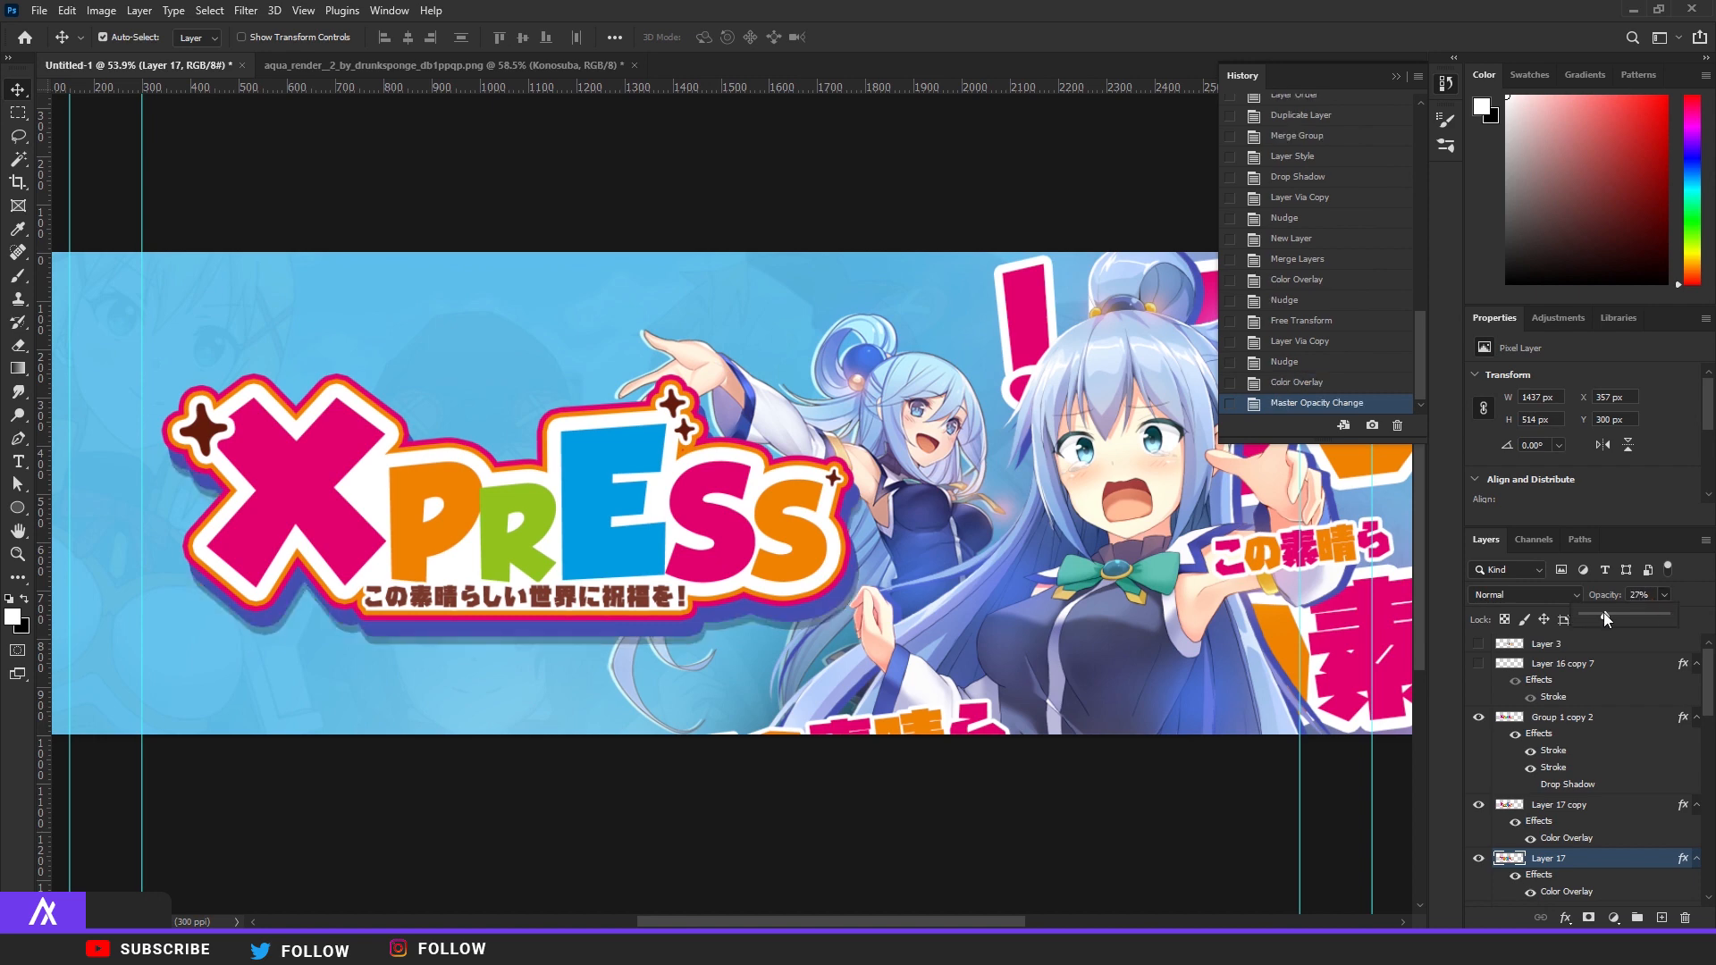
{"action": "scroll", "coordinate": [809, 525], "scroll_direction": "down", "scroll_amount": 5}
{"action": "scroll", "coordinate": [493, 514], "scroll_direction": "up", "scroll_amount": 4}
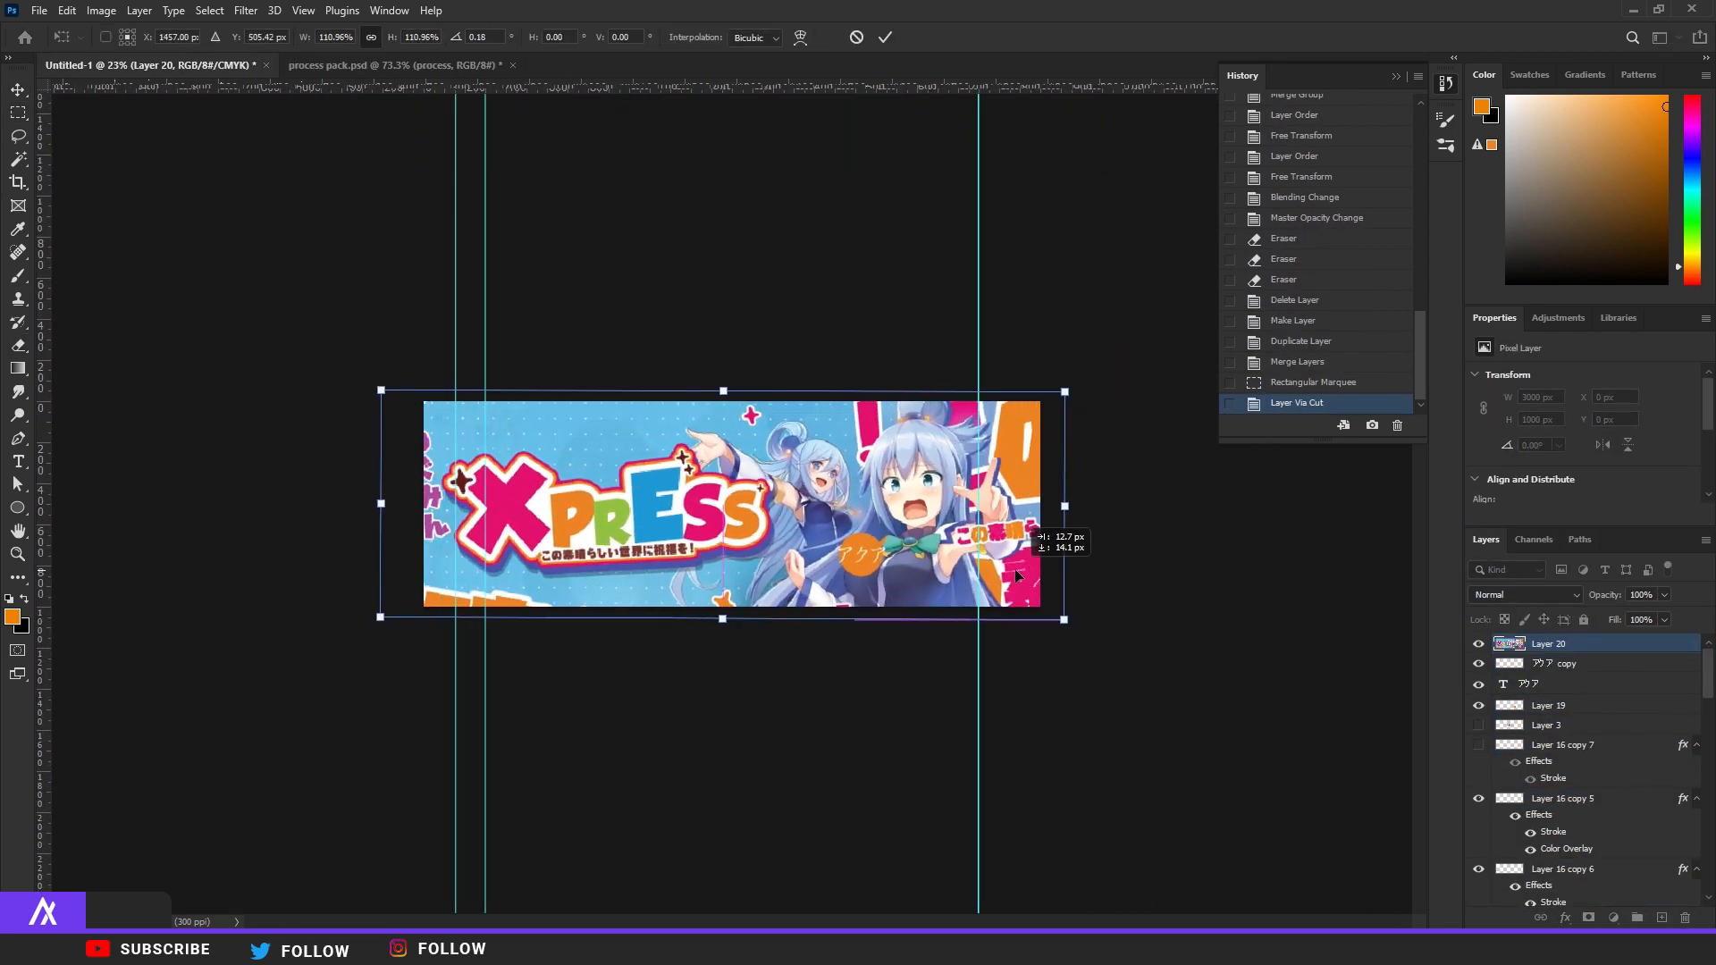
Enlarge the merged banner on Layer 20 to about 110.96% and toggle its visibility to compare the framing
{"action": "key", "text": "Return"}
{"action": "scroll", "coordinate": [1059, 582], "scroll_direction": "up", "scroll_amount": 4}
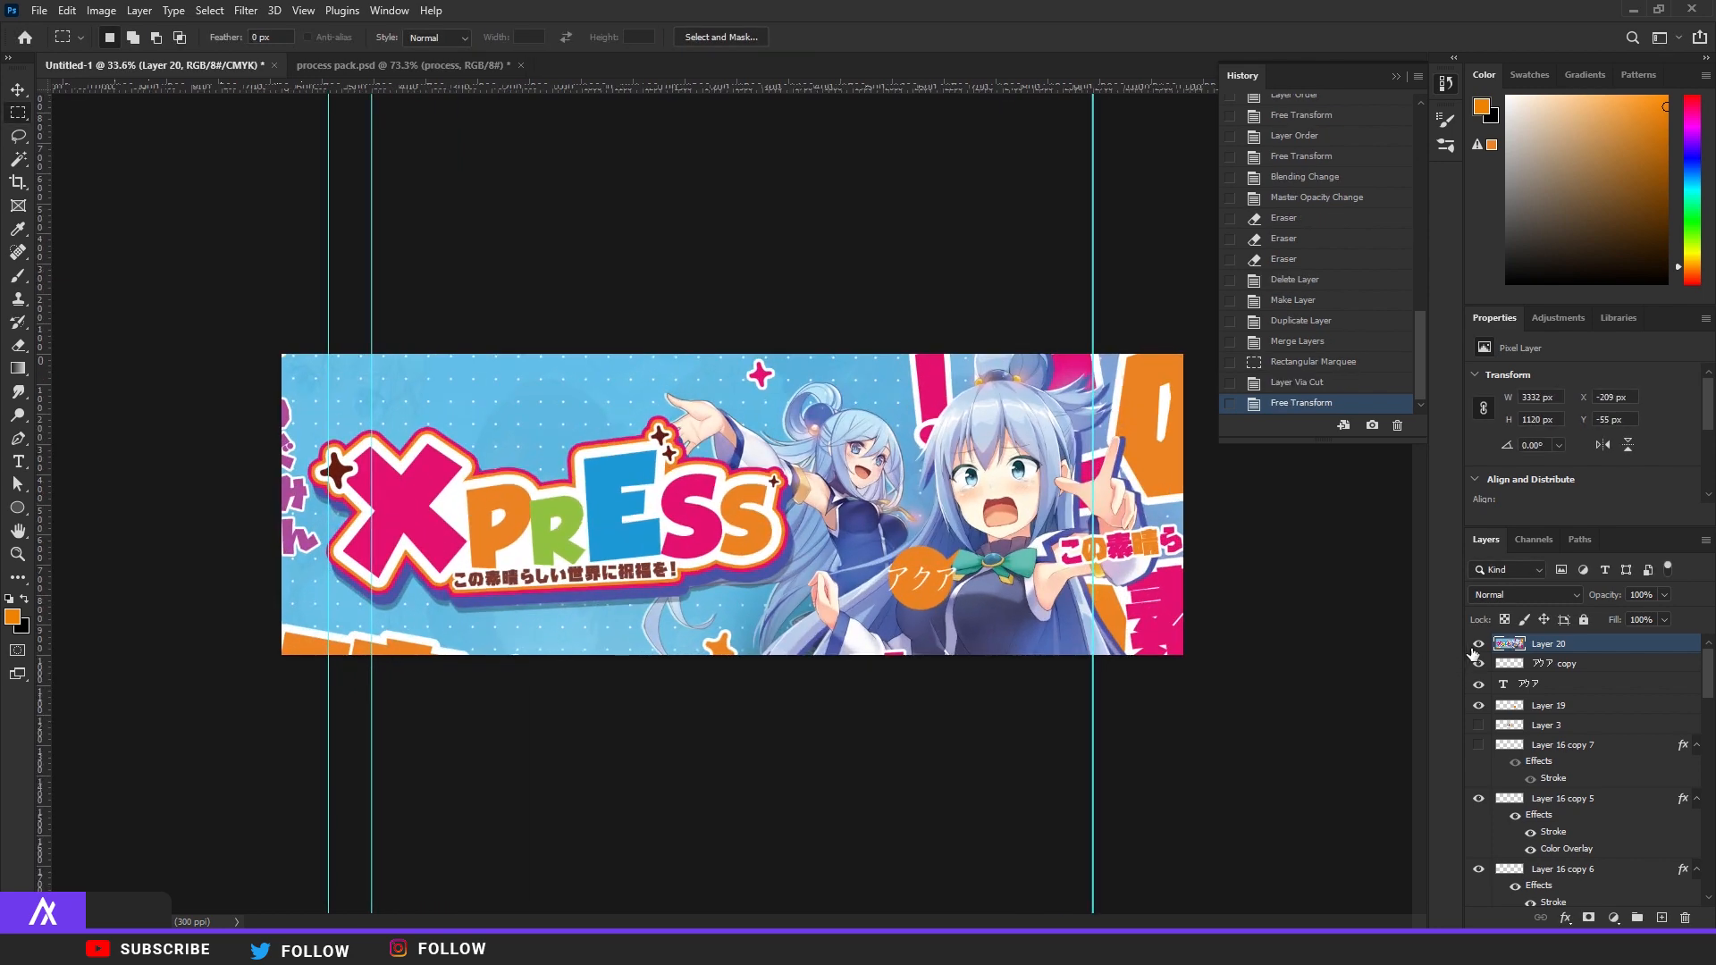
{"action": "left_click", "coordinate": [1474, 647]}
{"action": "left_click", "coordinate": [1474, 647]}
{"action": "left_click", "coordinate": [1474, 647]}
{"action": "left_click", "coordinate": [1474, 647]}
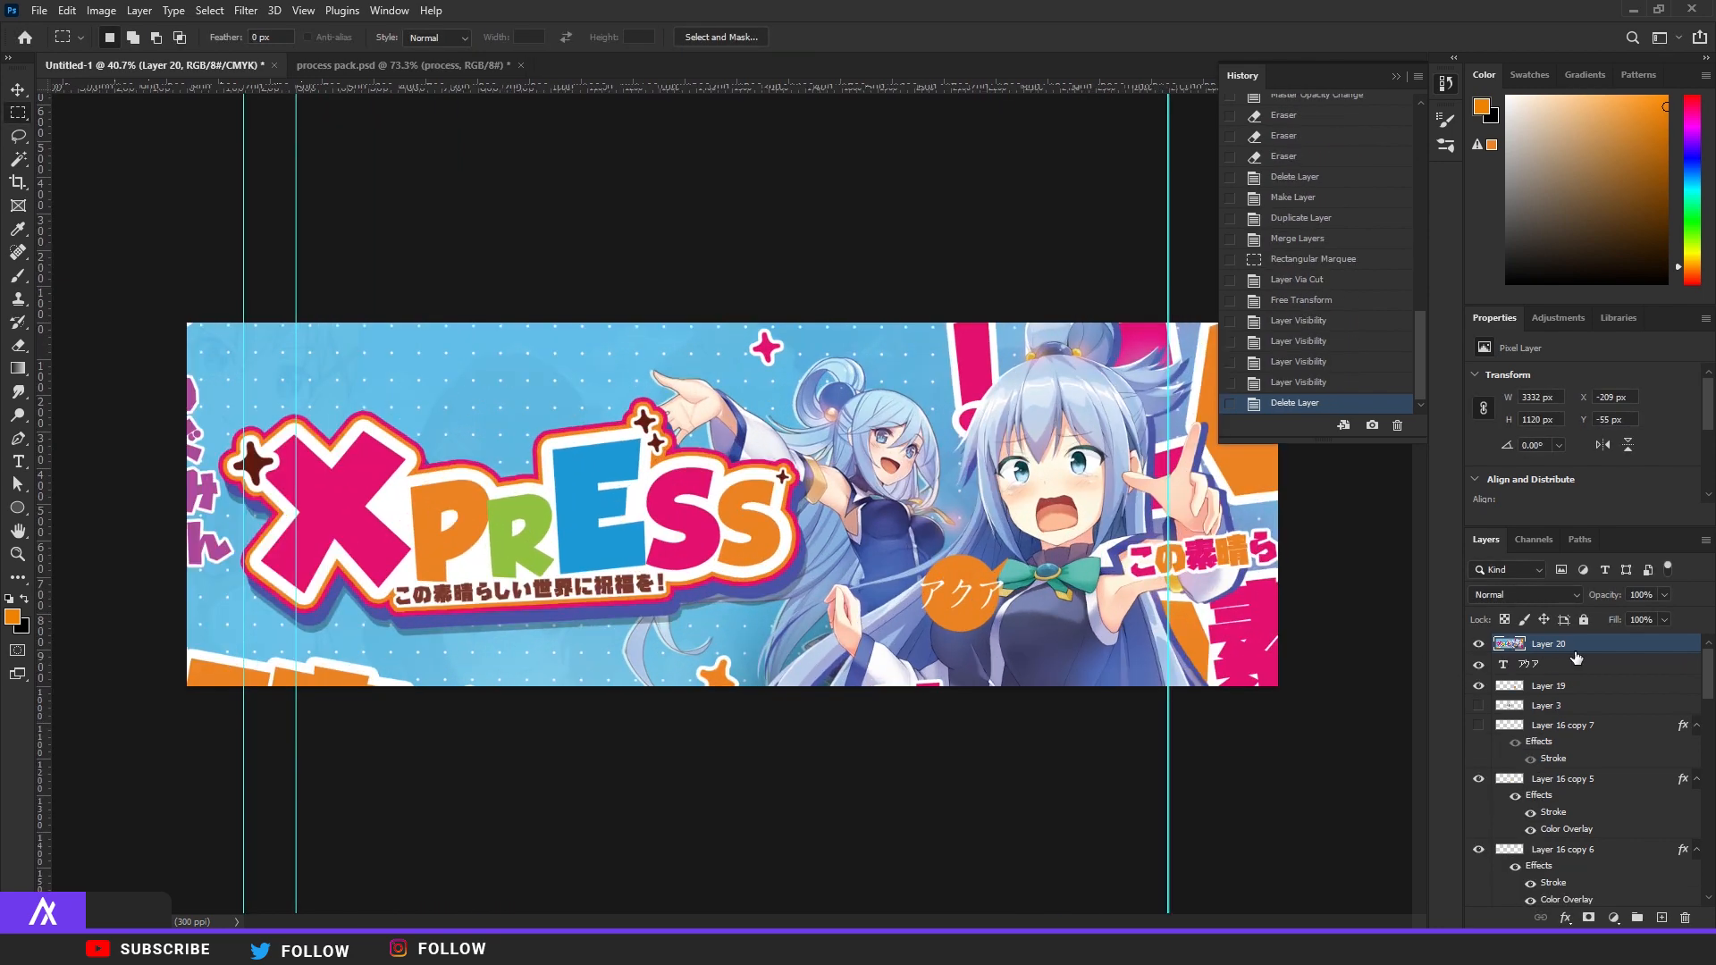
Compare the banner with and without the Camera Raw filtered copy, and examine the finished composition up close and as a whole
{"action": "scroll", "coordinate": [732, 510], "scroll_direction": "up", "scroll_amount": 1}
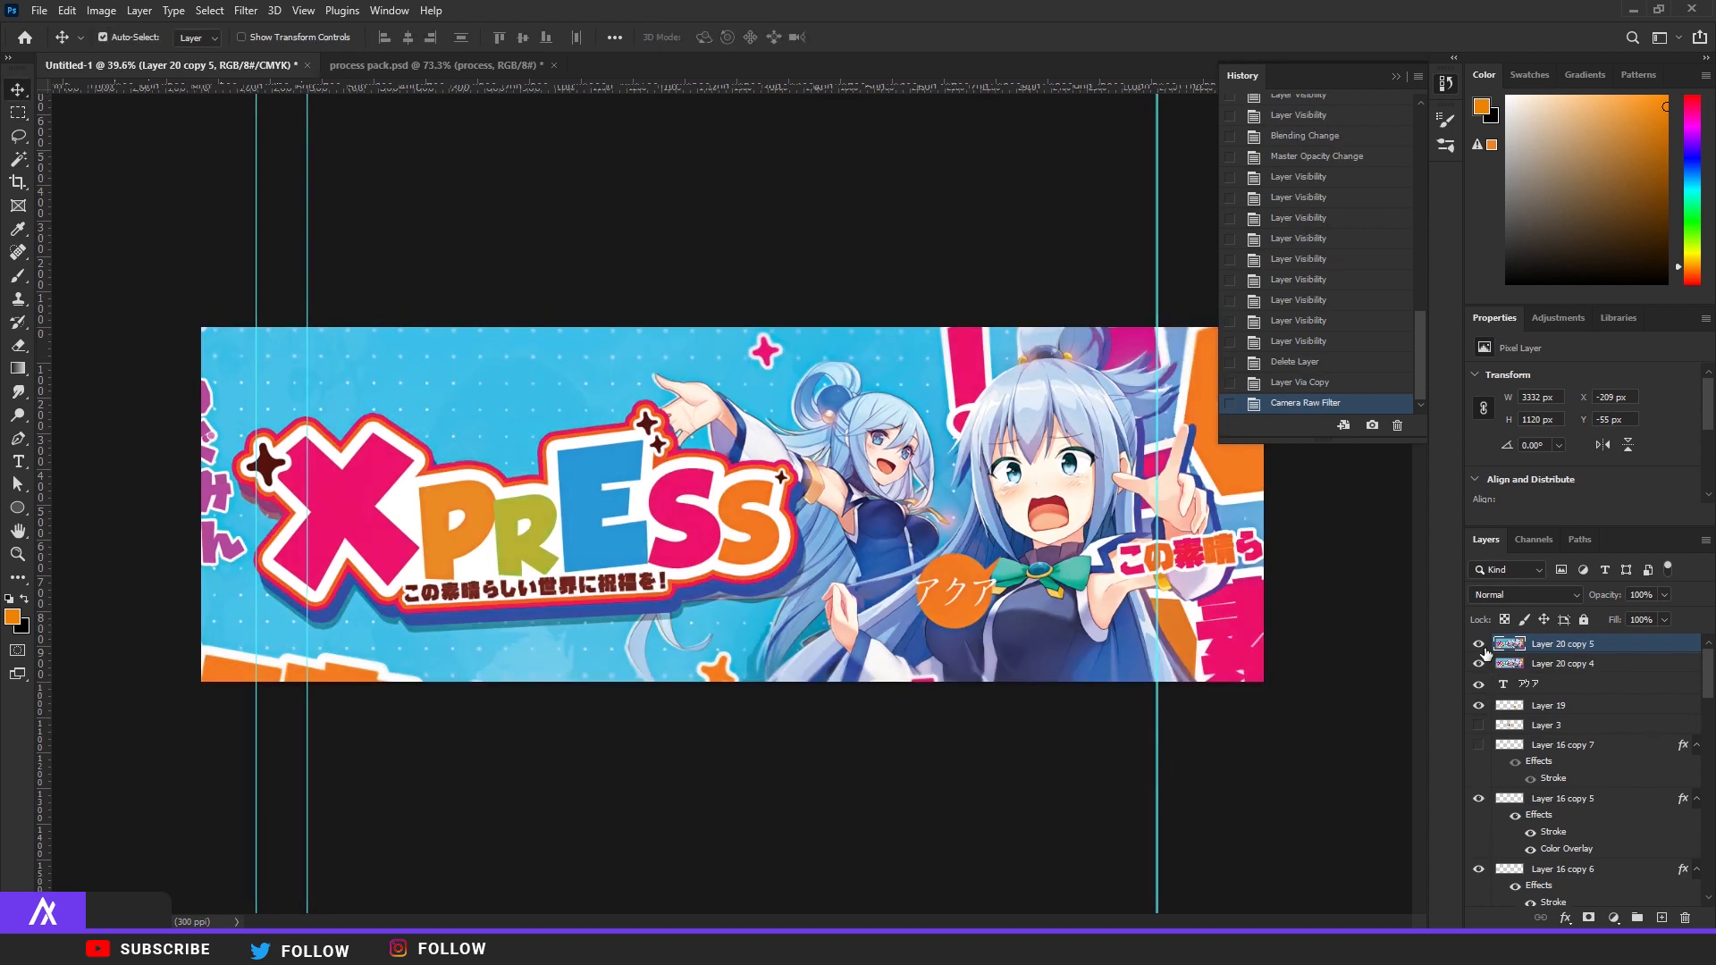
{"action": "left_click", "coordinate": [1479, 644]}
{"action": "left_click", "coordinate": [1480, 644]}
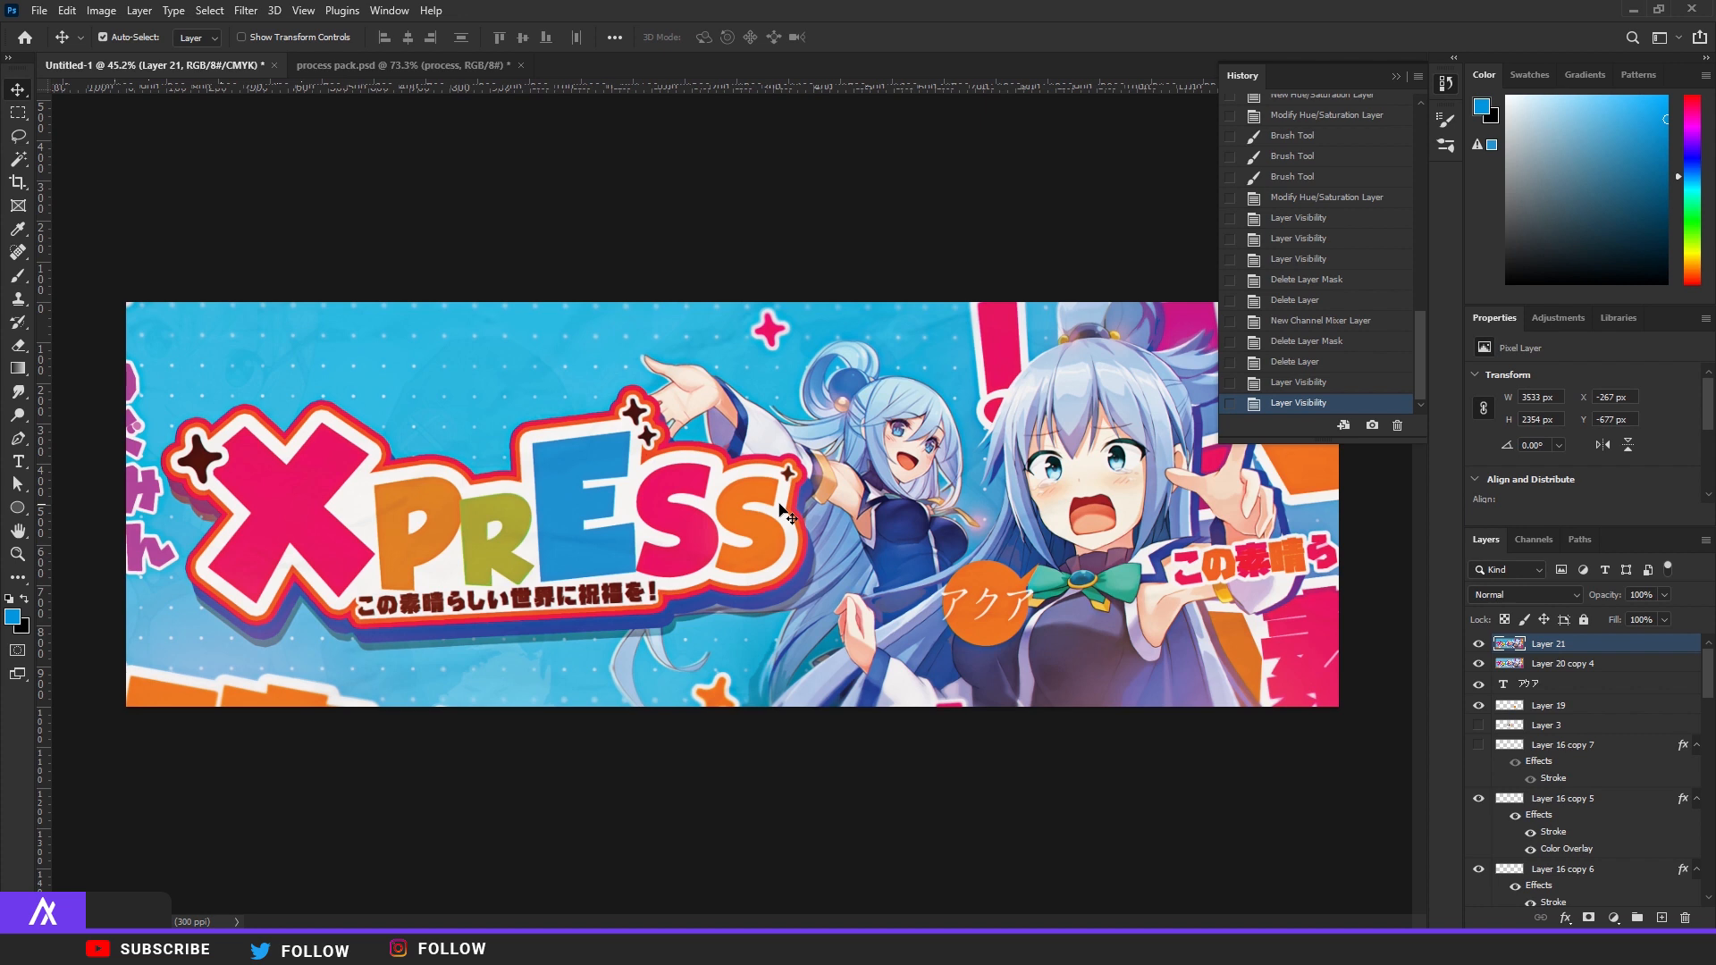
{"action": "scroll", "coordinate": [956, 535], "scroll_direction": "up", "scroll_amount": 2}
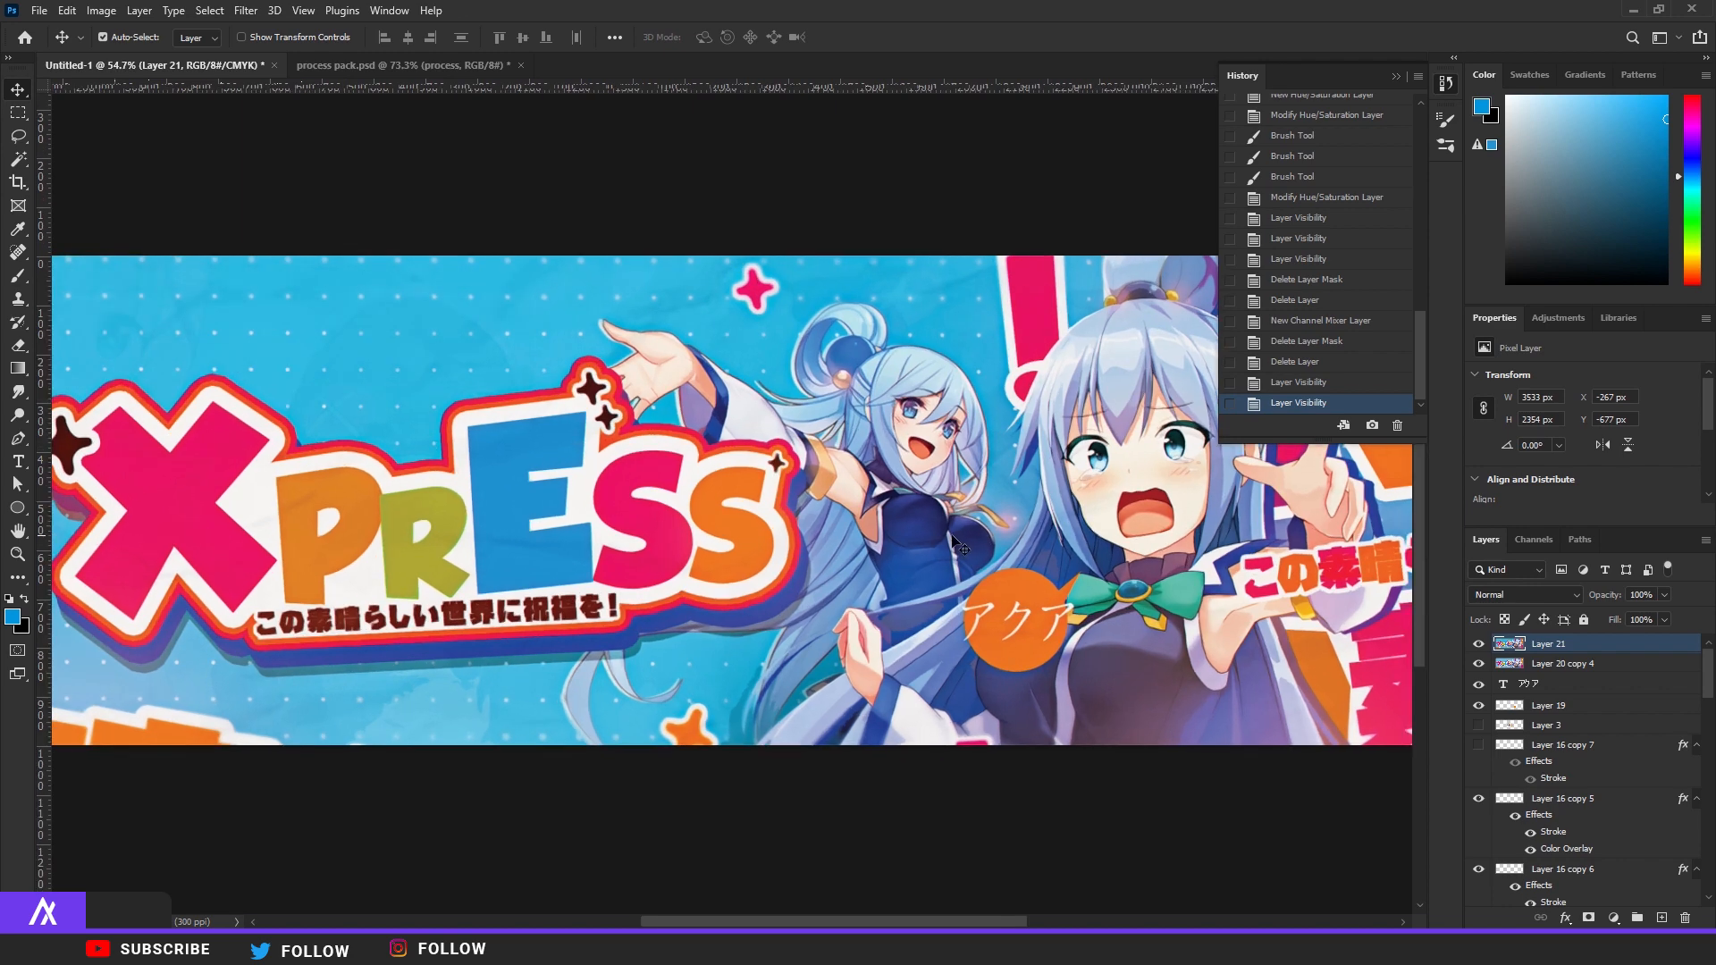
{"action": "scroll", "coordinate": [932, 535], "scroll_direction": "down", "scroll_amount": 3}
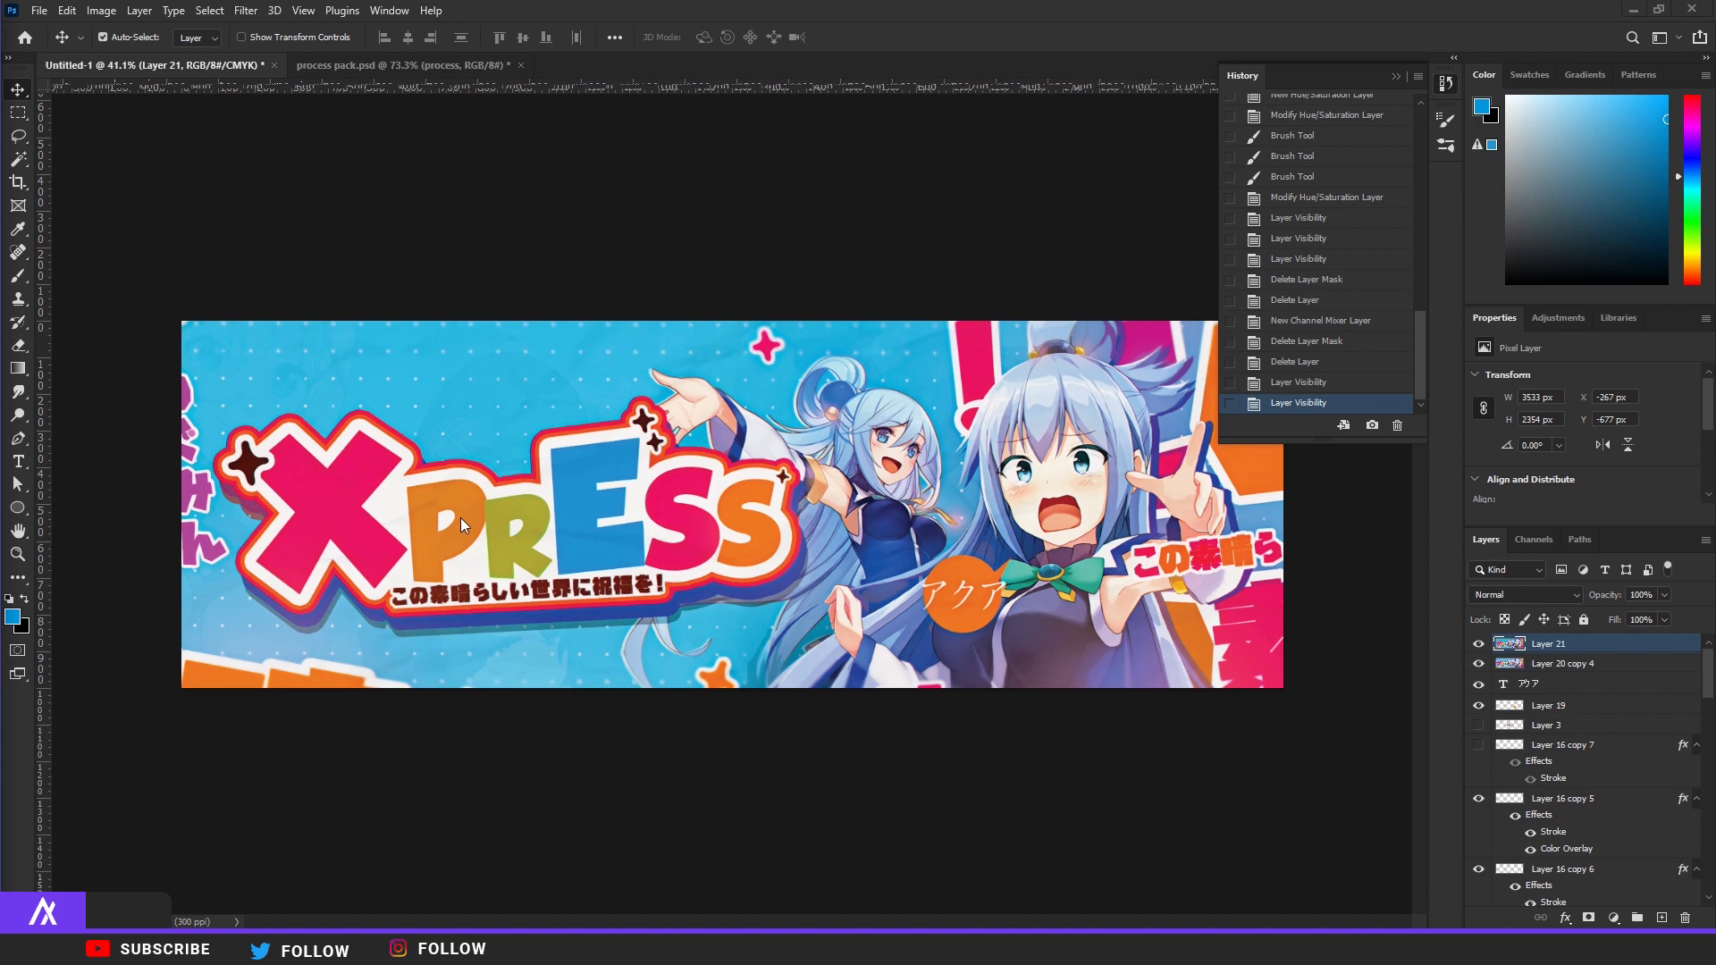
{"action": "scroll", "coordinate": [460, 518], "scroll_direction": "down", "scroll_amount": 4}
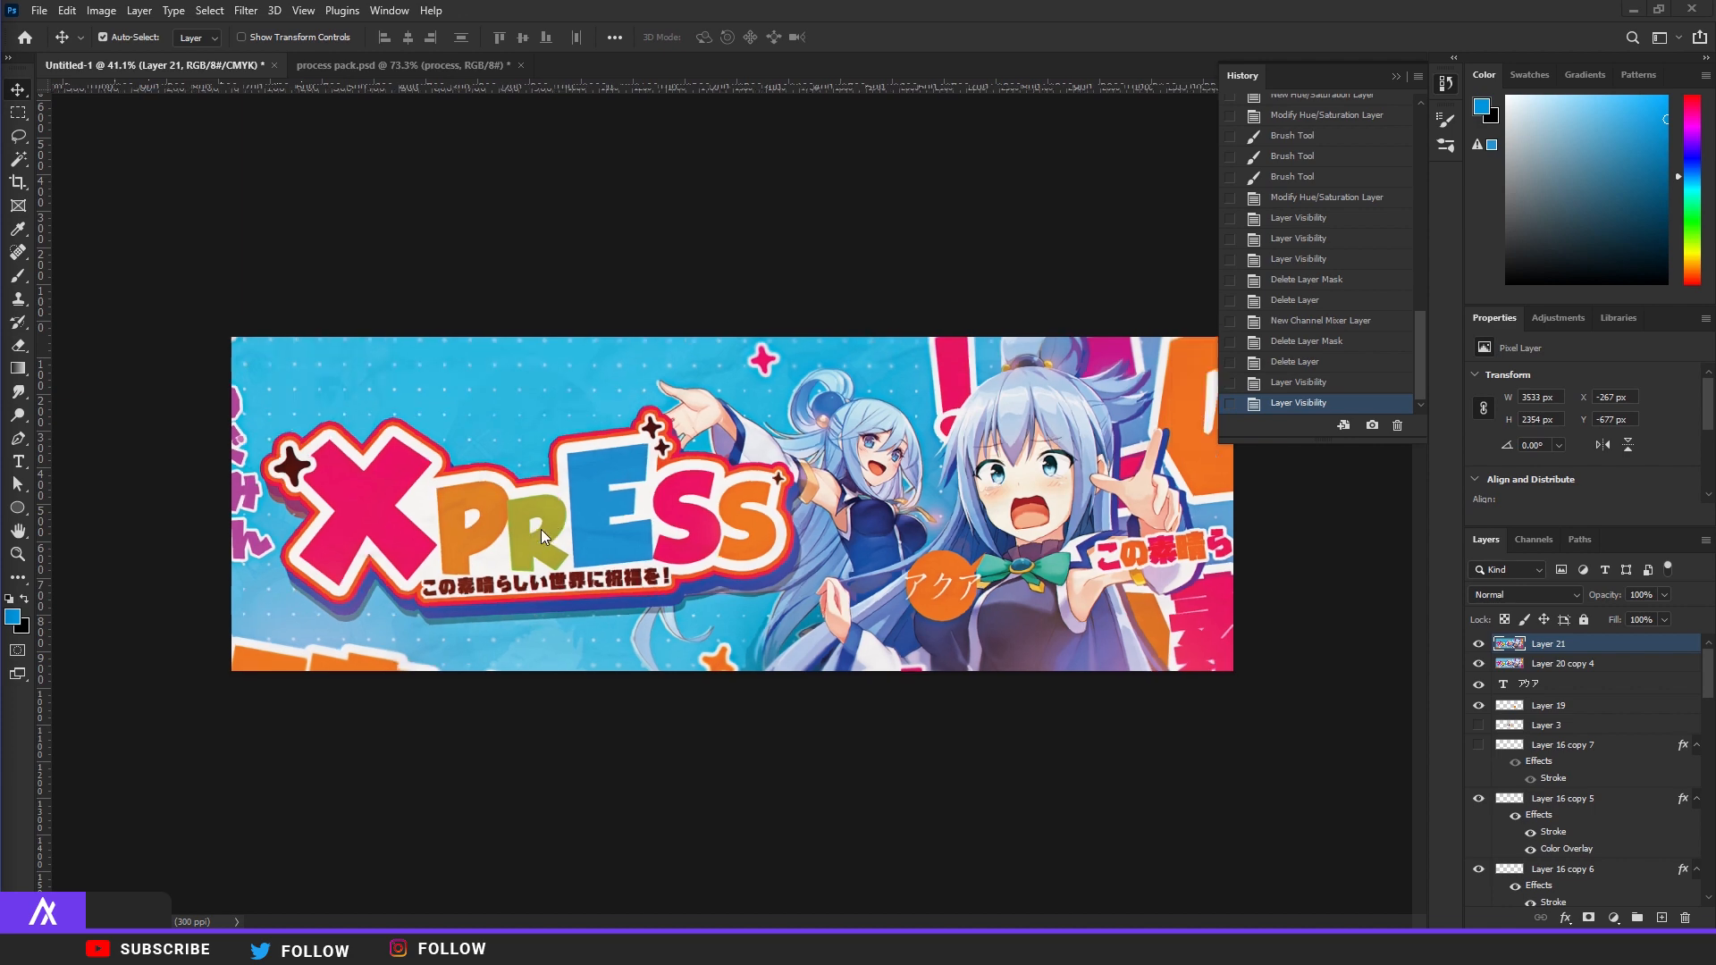